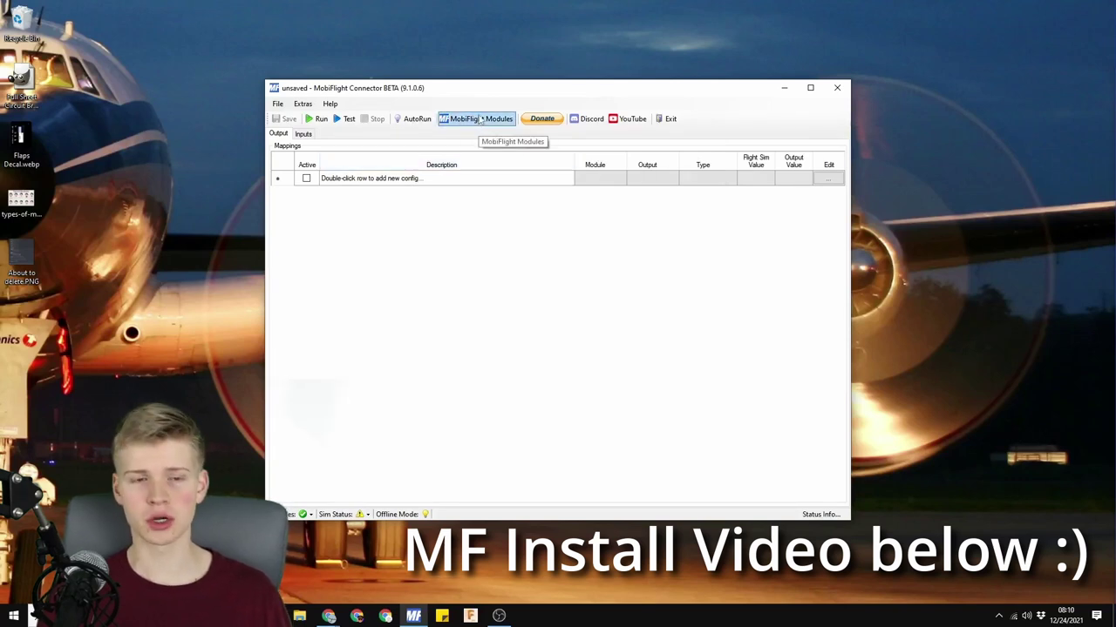
- Add an Analog Input device to the First Arduino board
left_click(478, 120)
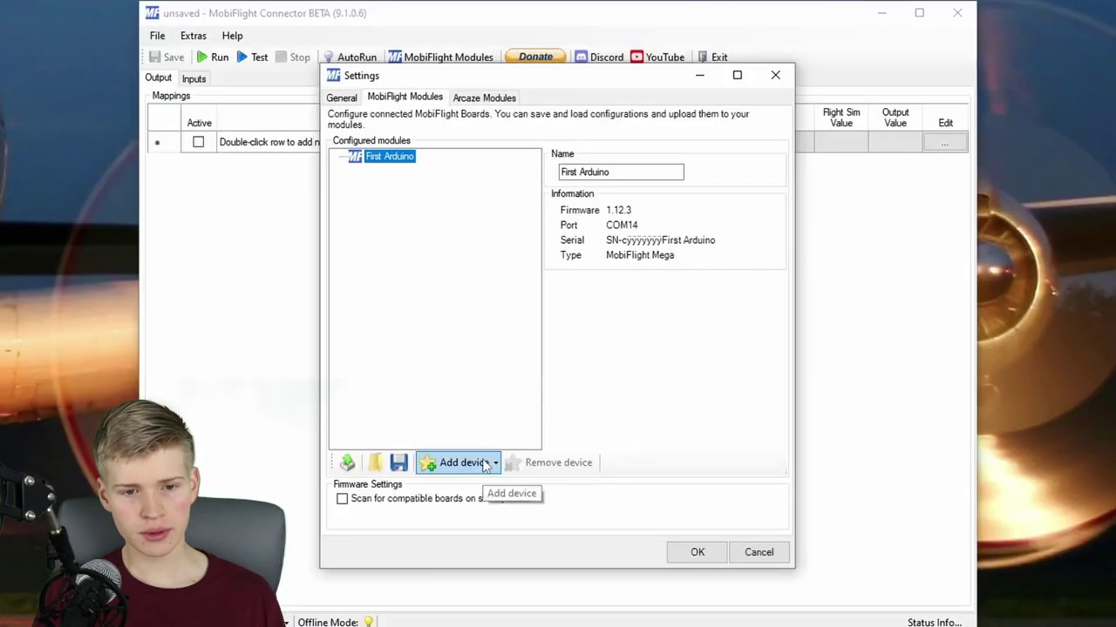
left_click(475, 463)
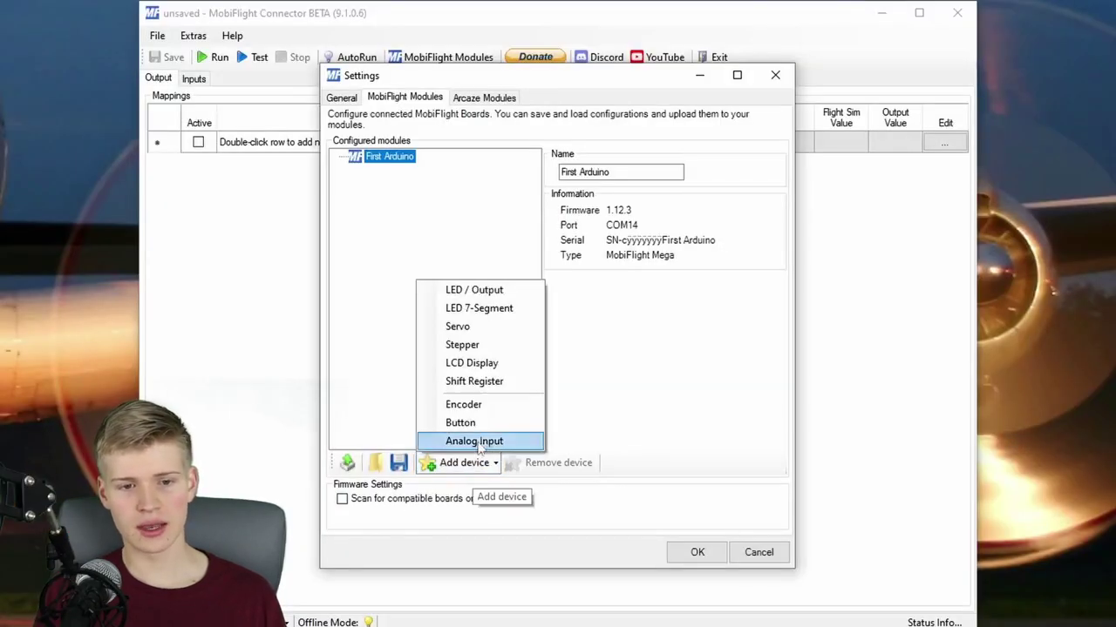
left_click(484, 442)
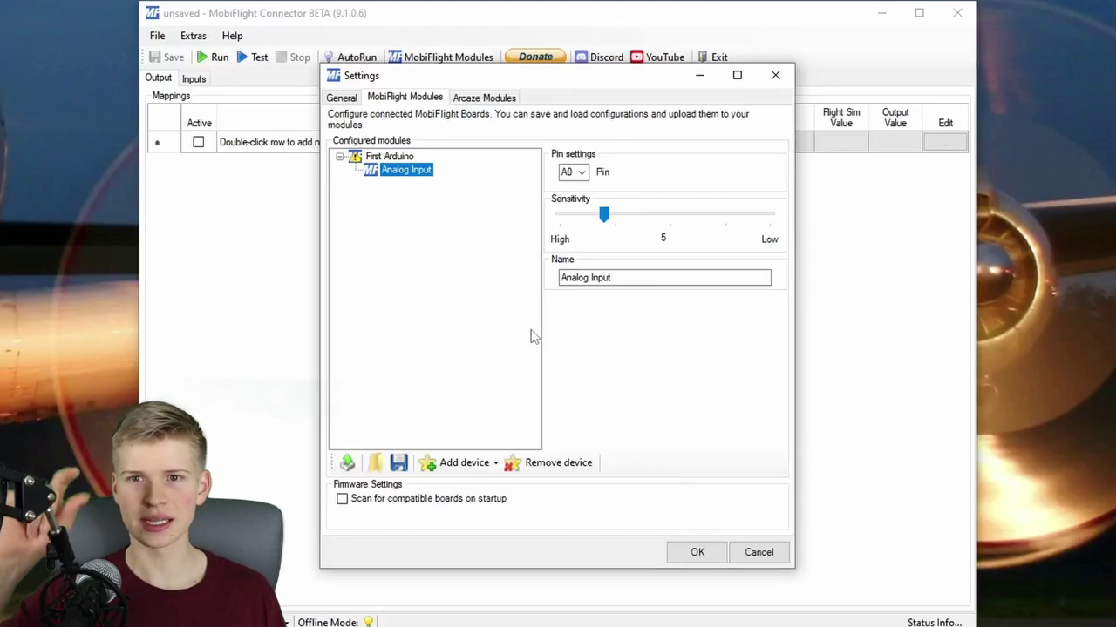
- Keep the input on pin A0 with sensitivity 5 and rename it Throttle
left_click(579, 172)
left_click(582, 184)
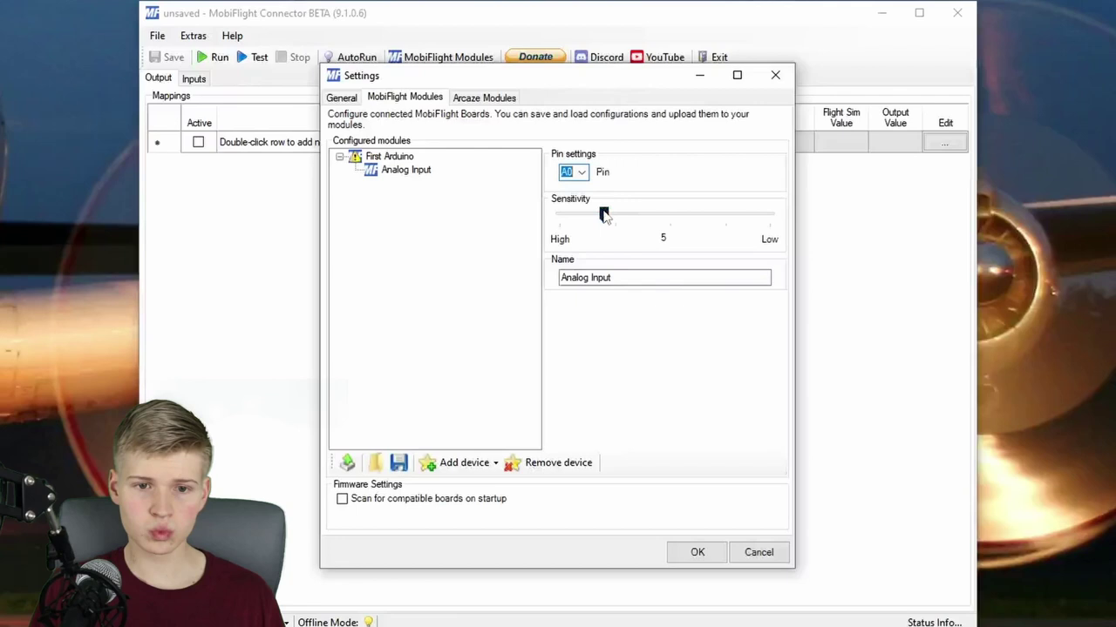
mouse_move(603, 214)
left_mouse_down()
mouse_move(617, 233)
mouse_move(690, 228)
mouse_move(594, 232)
mouse_move(619, 220)
left_mouse_up()
left_click_drag(637, 277, 513, 305)
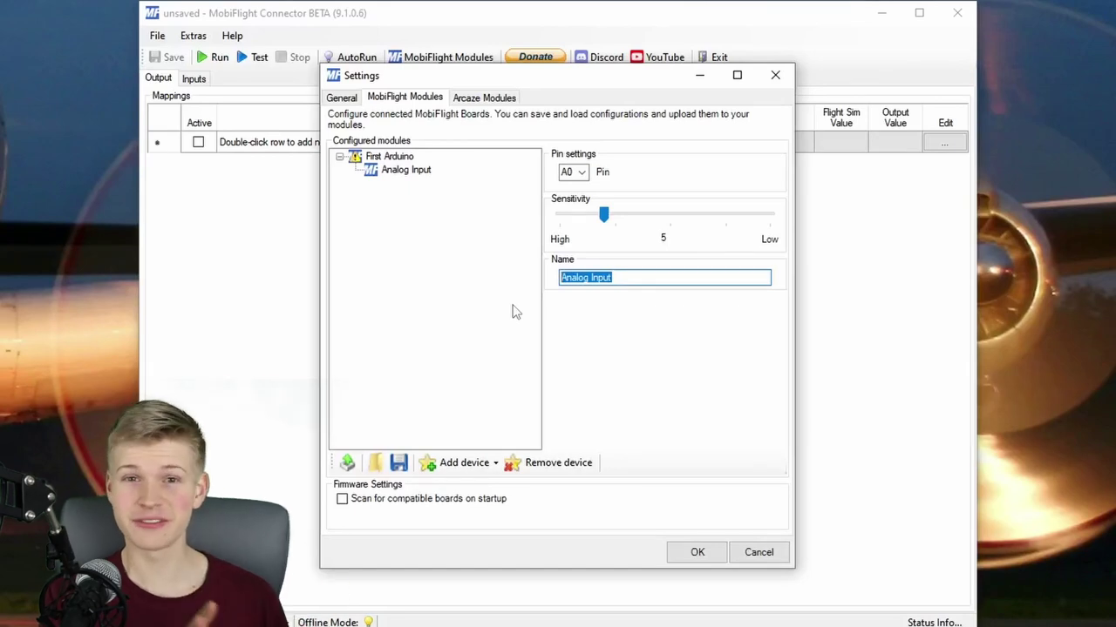
type("Throttle")
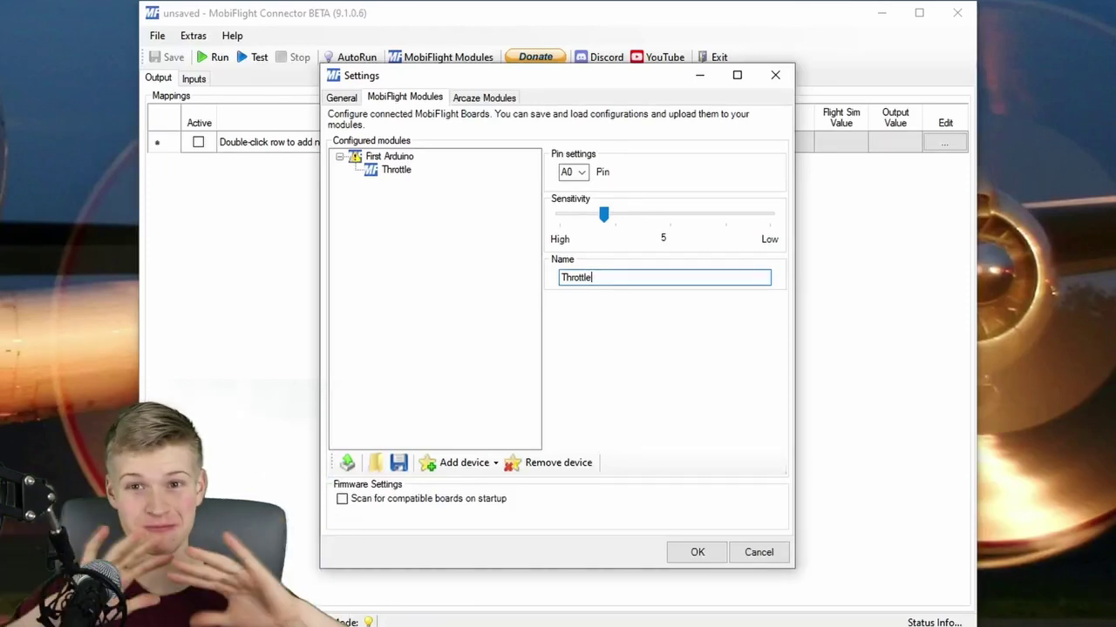
left_click(499, 331)
key("Tab")
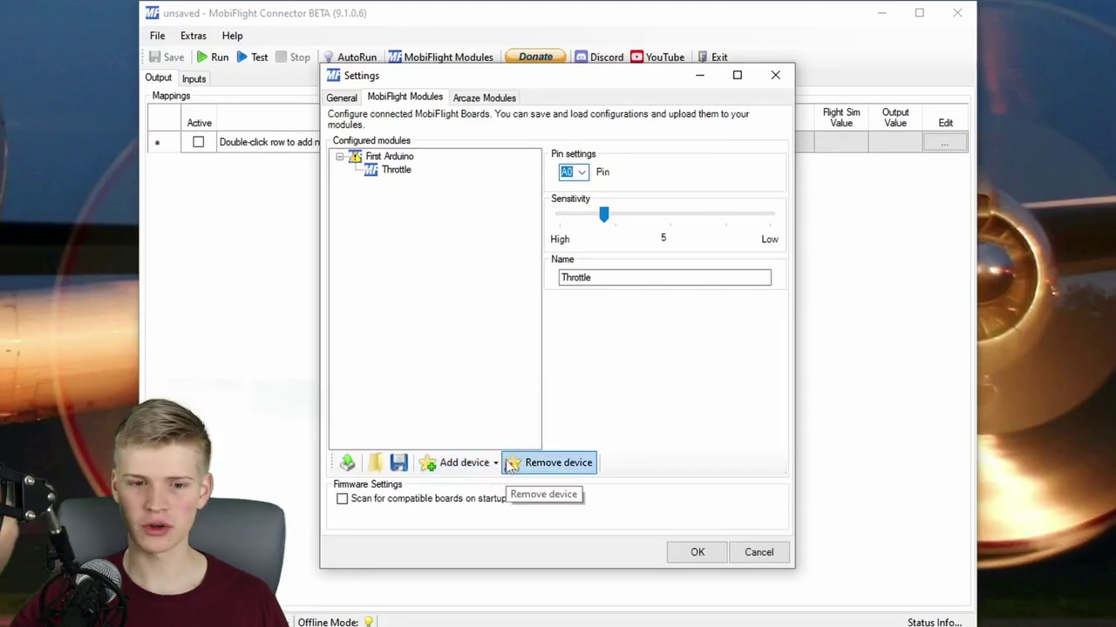
- Add a second Analog Input on pin A1 named Pitch
left_click(465, 463)
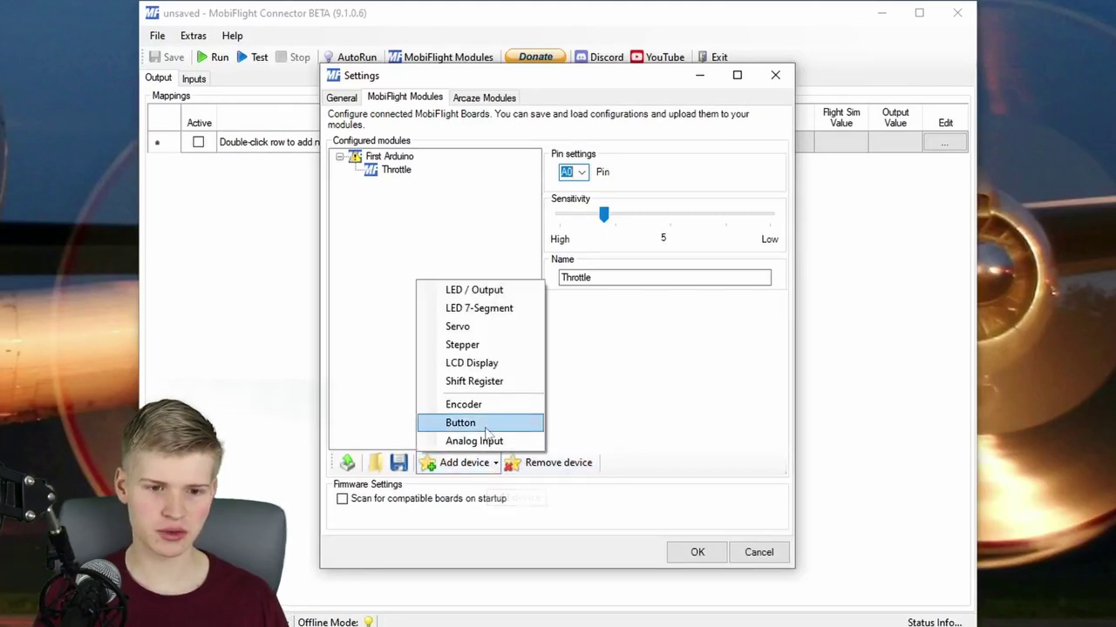
left_click(485, 443)
left_click(640, 279)
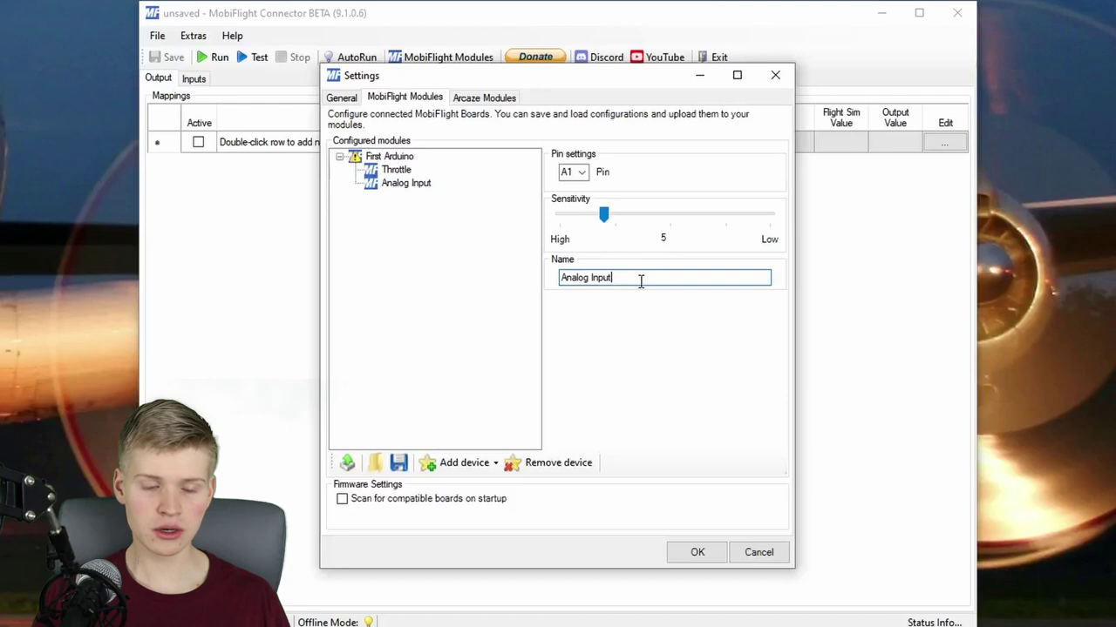
key("BackSpace")
key("BackSpace")
key("BackSpace")
key("BackSpace")
key("BackSpace")
key("BackSpace")
key("BackSpace")
key("BackSpace")
key("BackSpace")
key("BackSpace")
key("BackSpace")
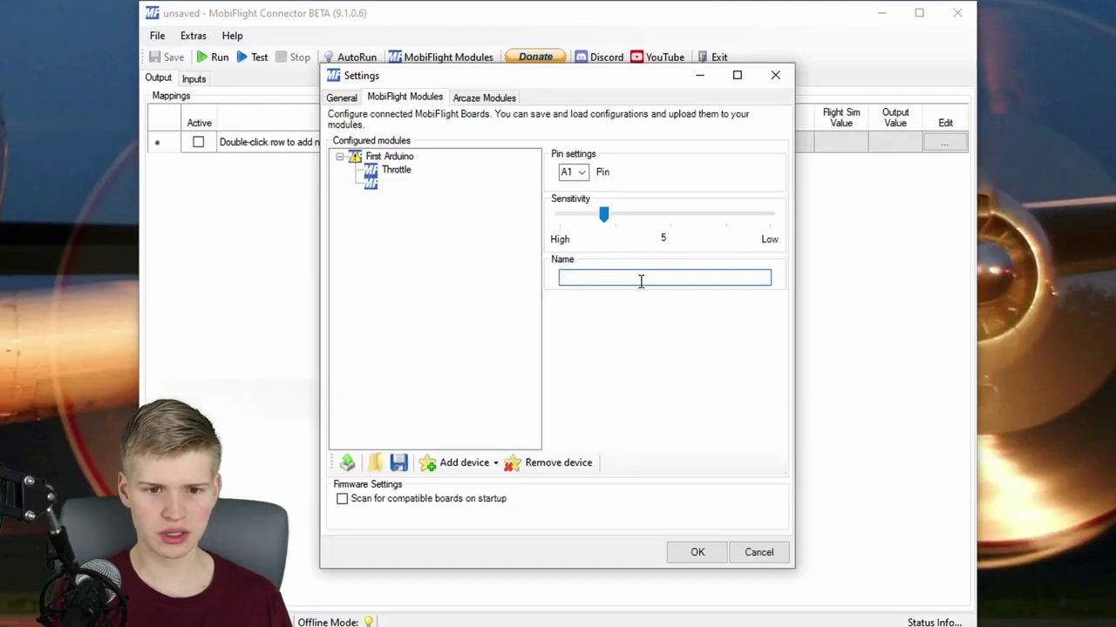
type("Pitch")
left_click(450, 304)
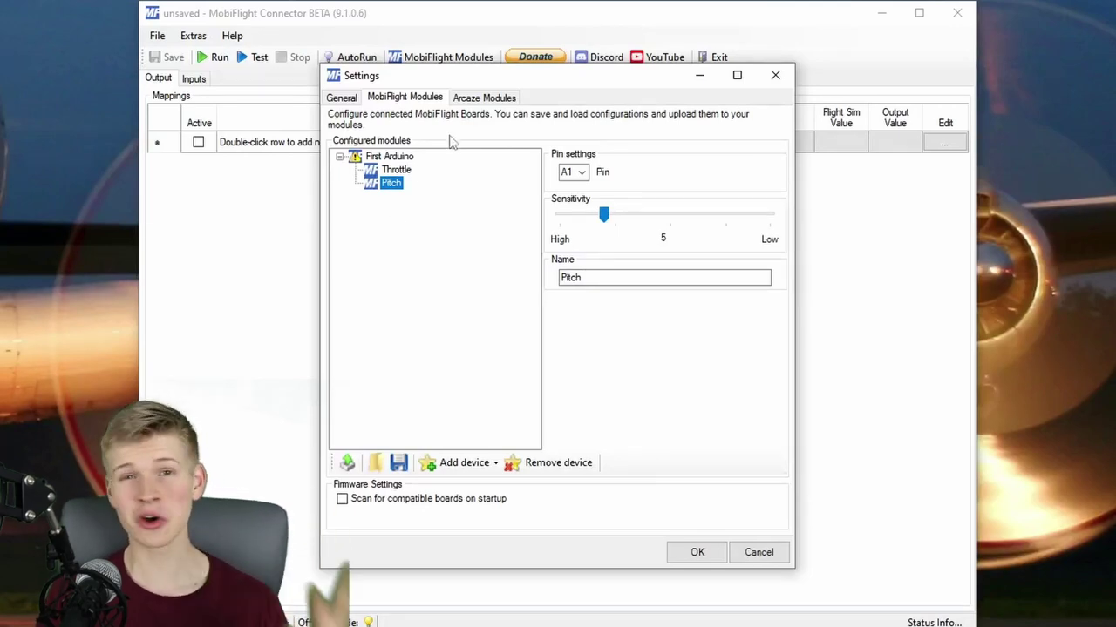
- Review the Throttle and Pitch inputs' pins and start uploading the configuration to the Arduino
left_click(396, 169)
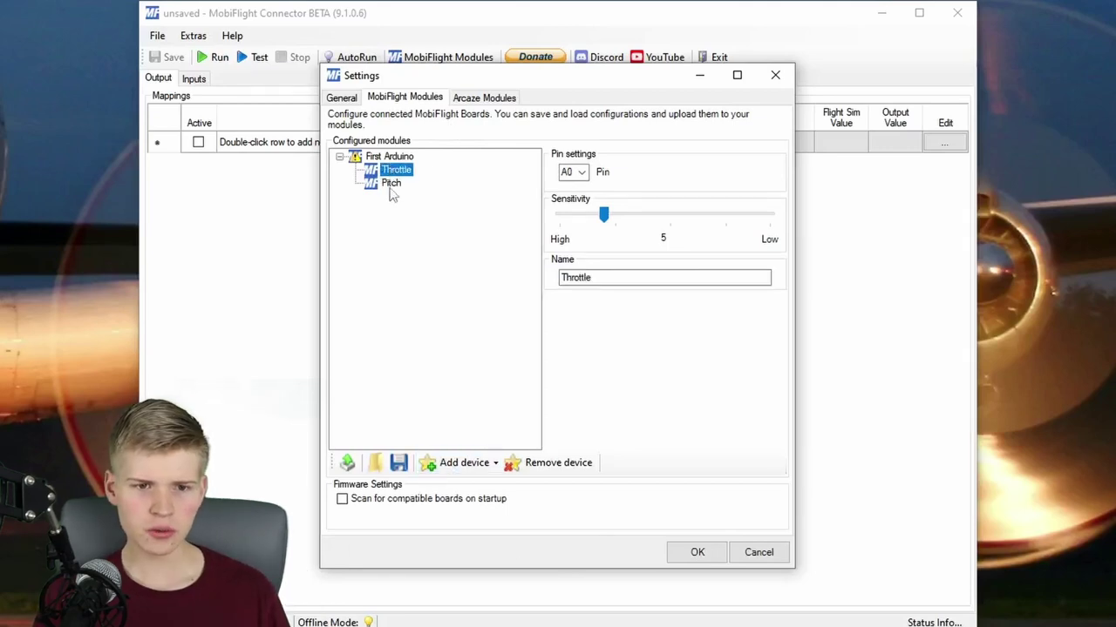
left_click(571, 170)
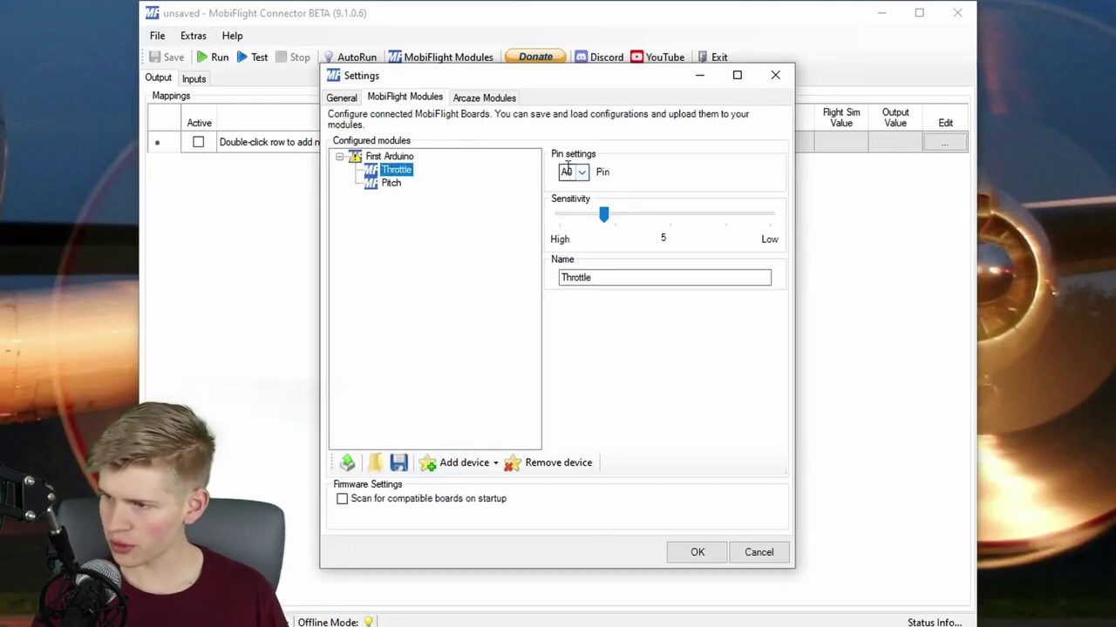
left_click(392, 183)
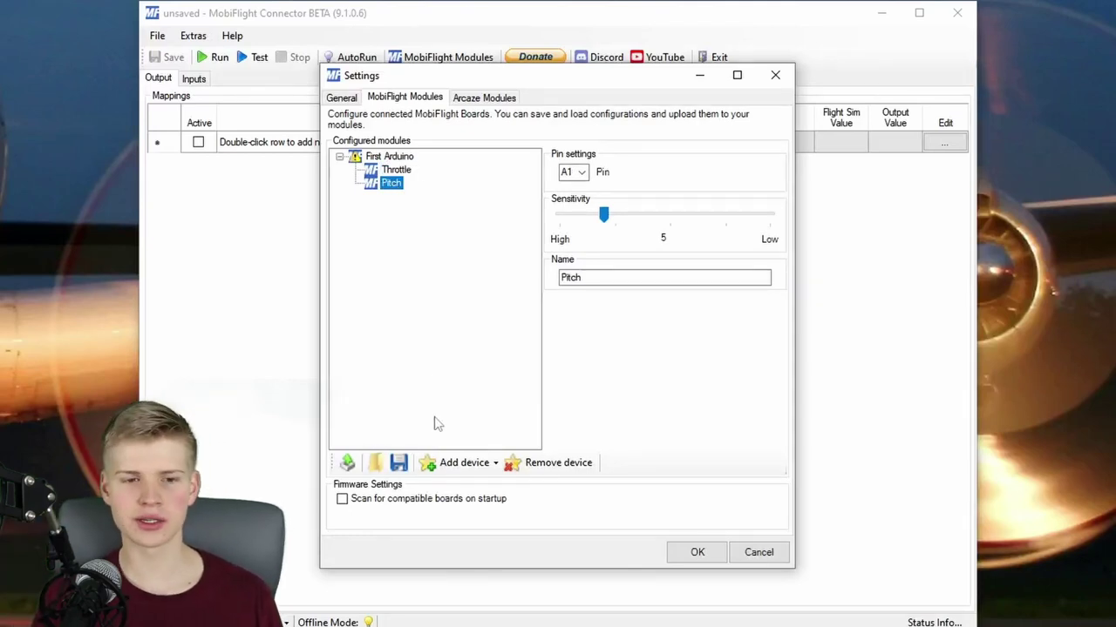
left_click(347, 463)
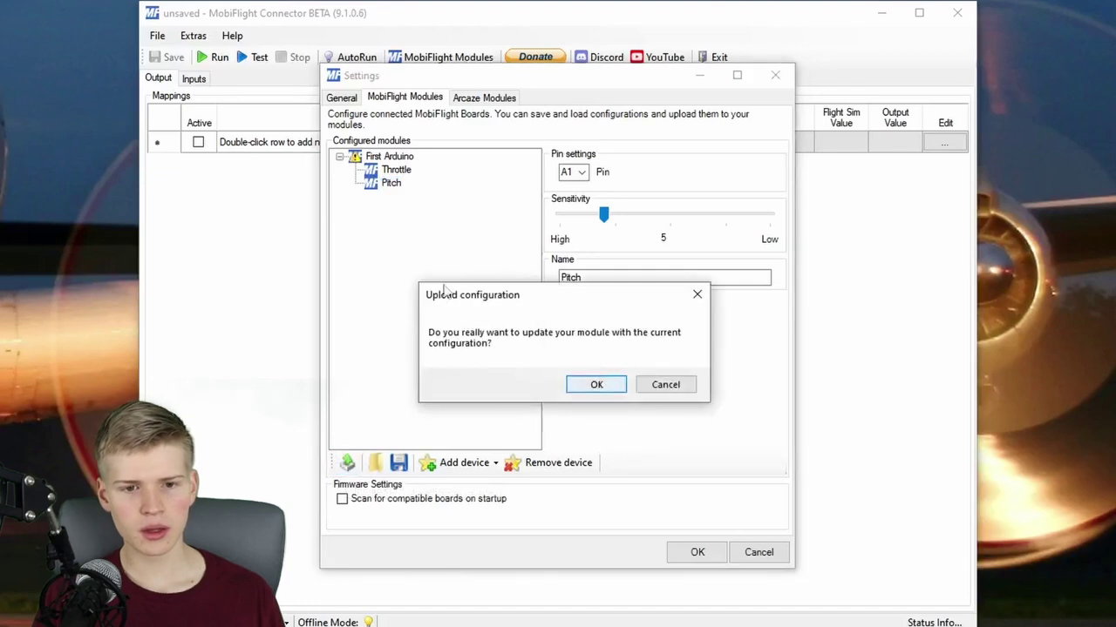
- Confirm the upload to First Arduino, acknowledge it finished, and close Settings
left_click(597, 384)
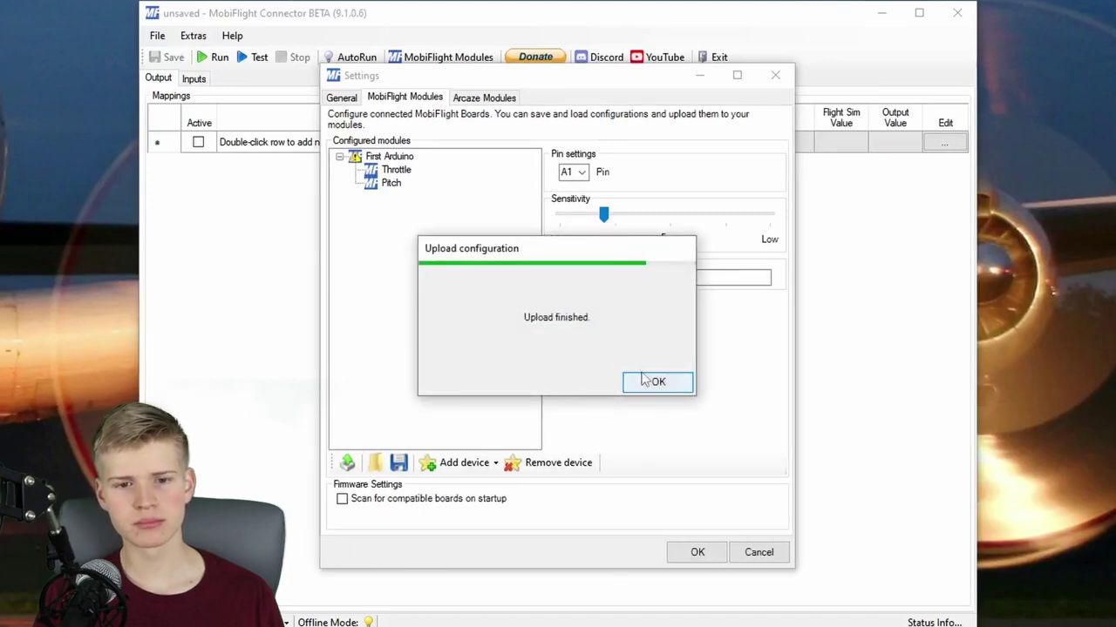
left_click(644, 383)
left_click(703, 553)
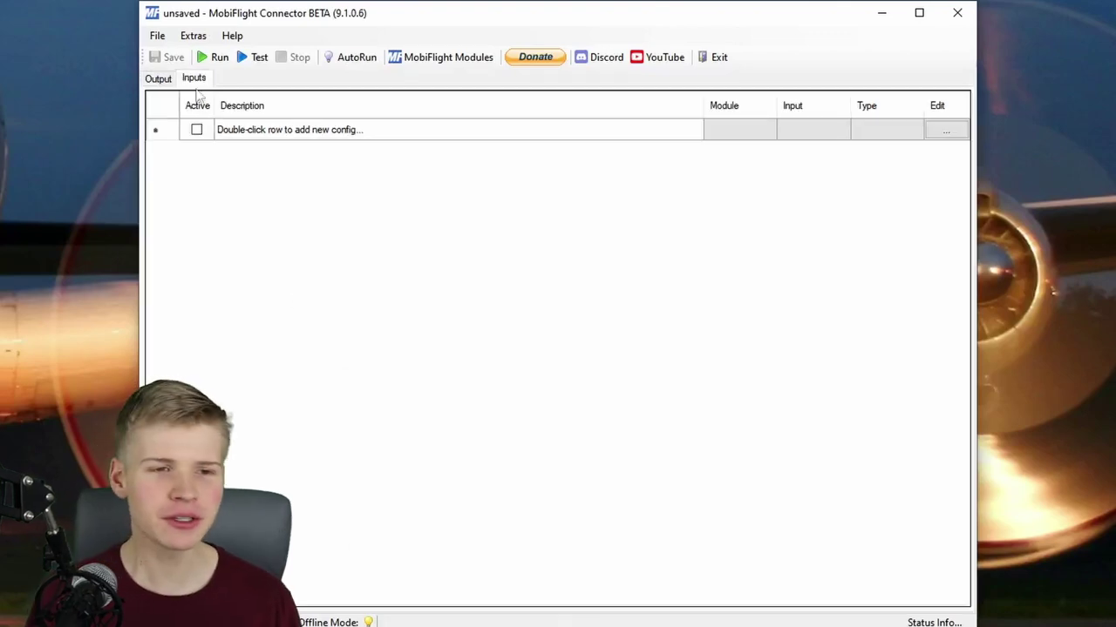
- On the Inputs tab, add an active mapping described 'Thomas the Throttle' and open its wizard
left_click(161, 79)
left_click(193, 80)
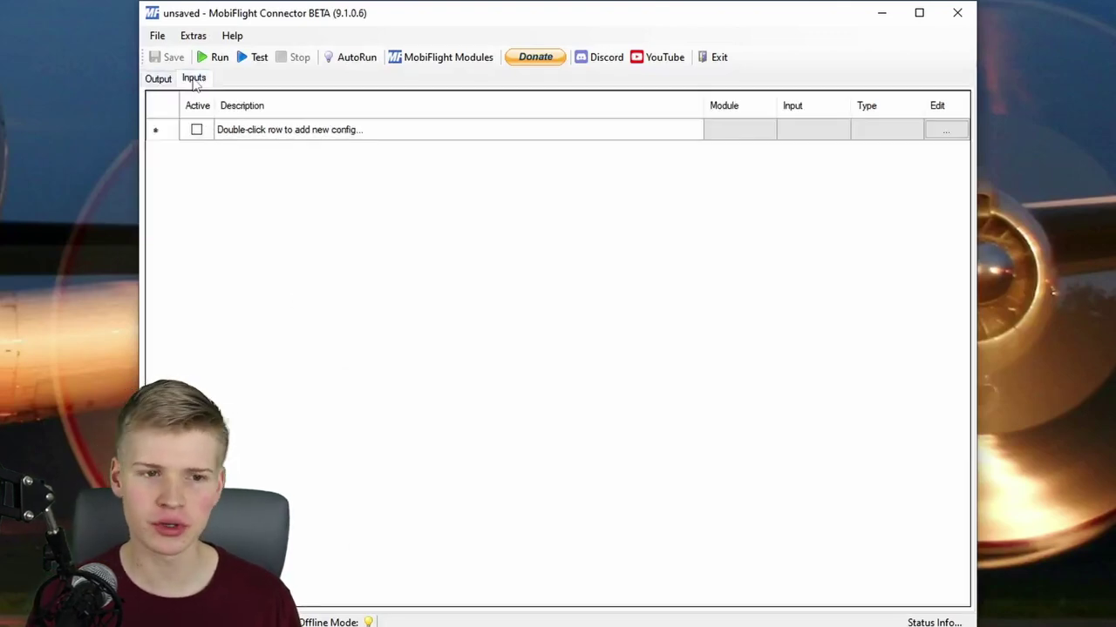
left_click(196, 130)
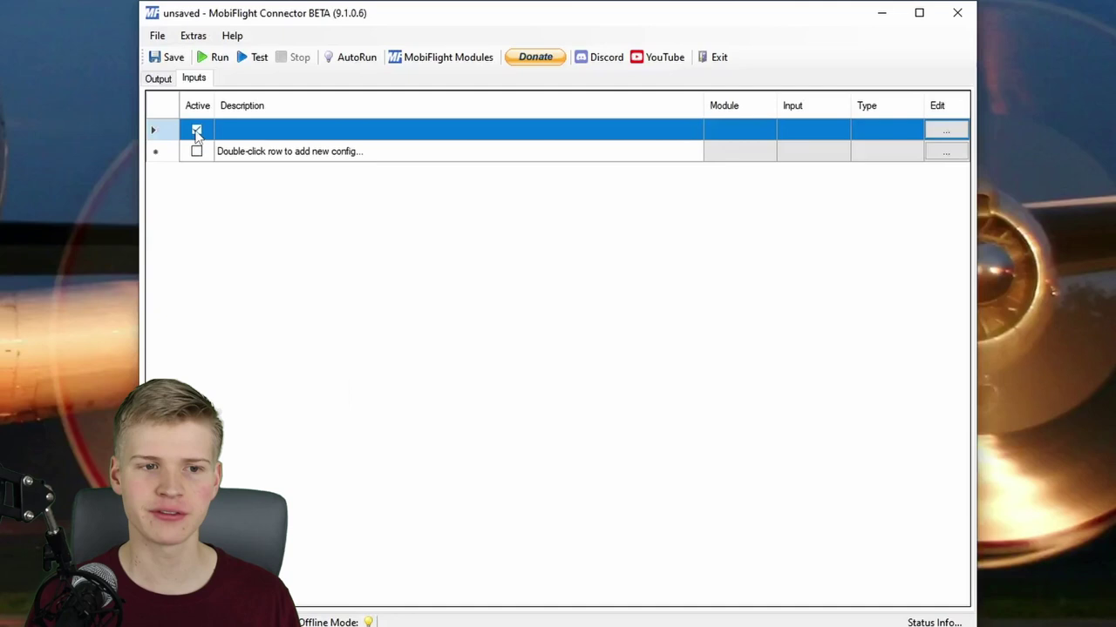
left_click(271, 131)
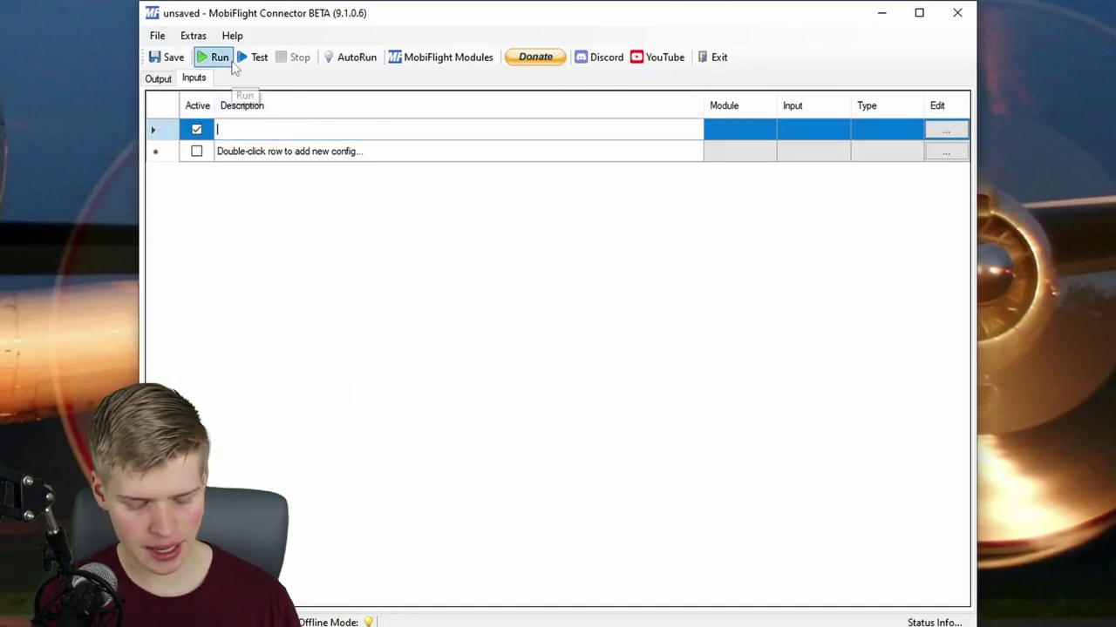
type("Throttle")
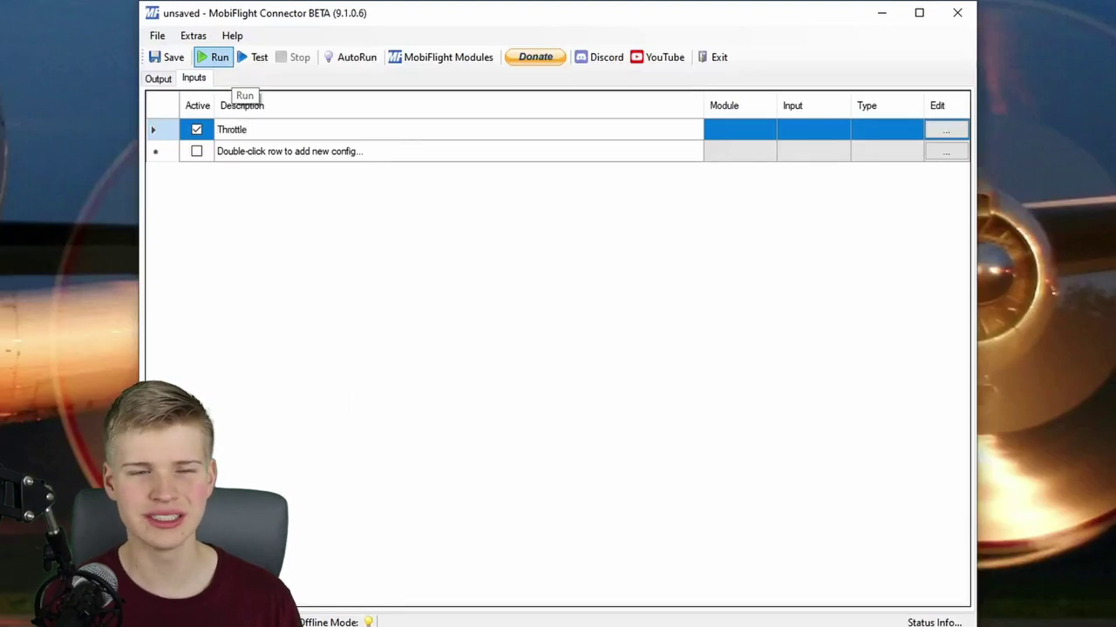
type("T")
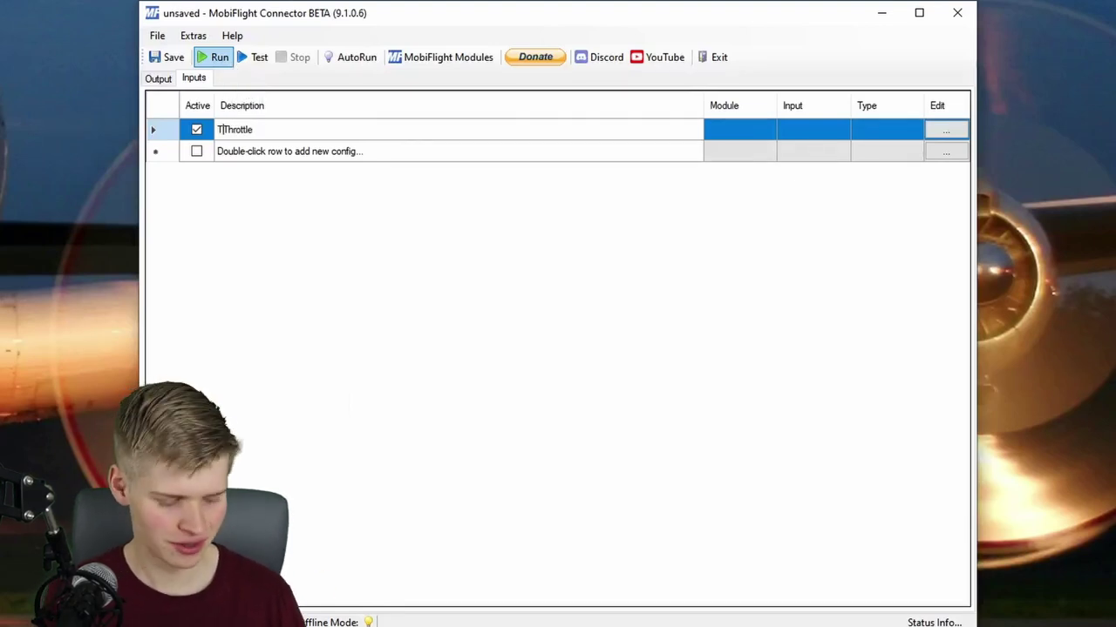
type("homas the")
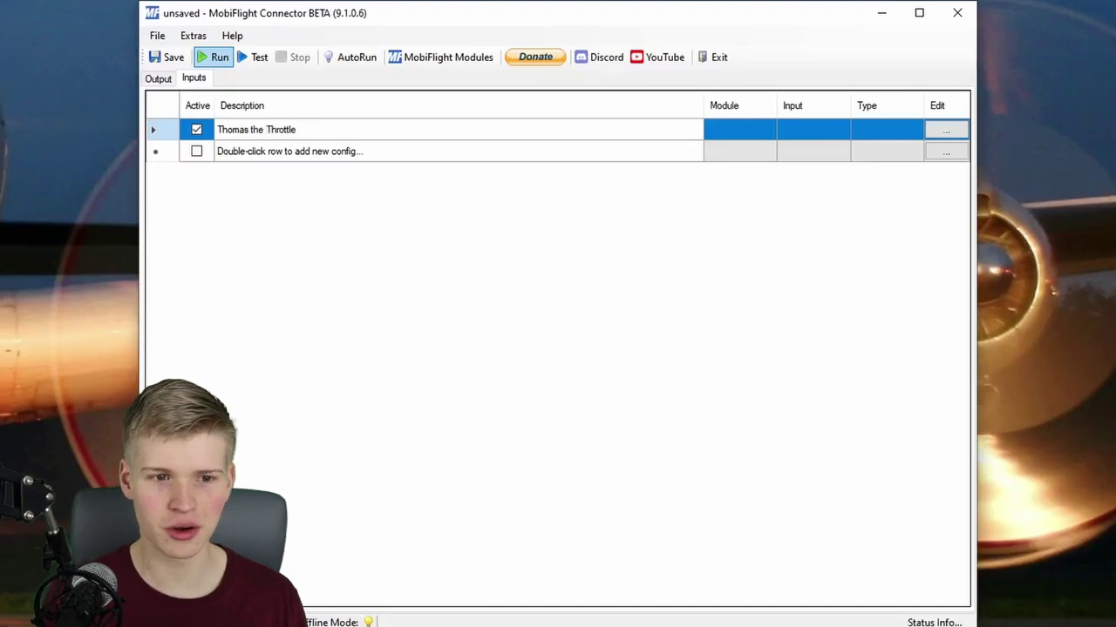
left_click(948, 129)
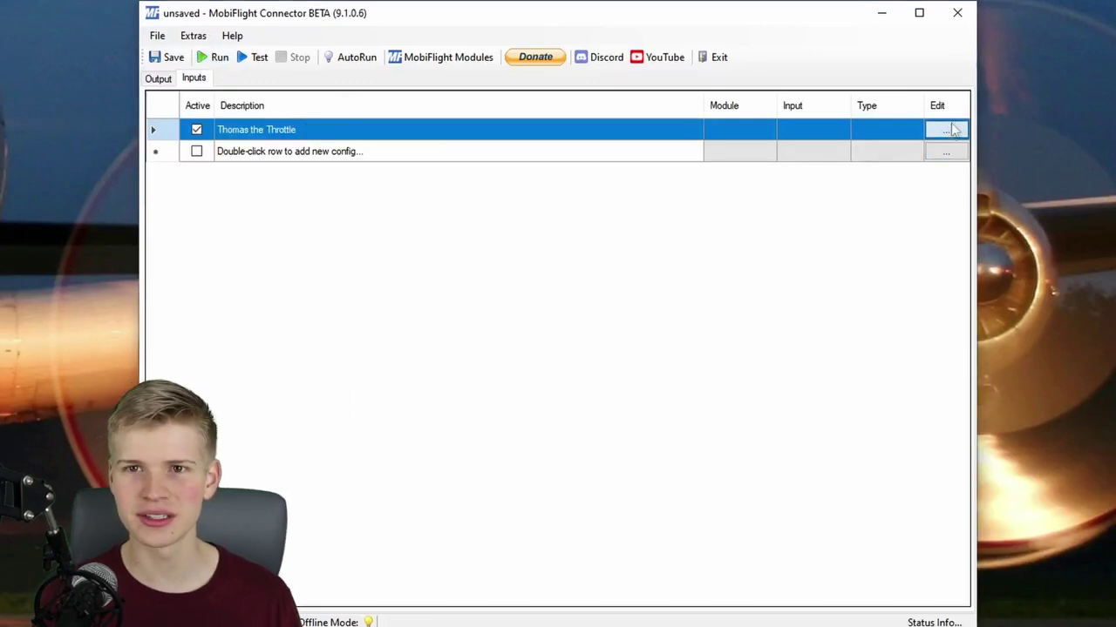
left_click(949, 129)
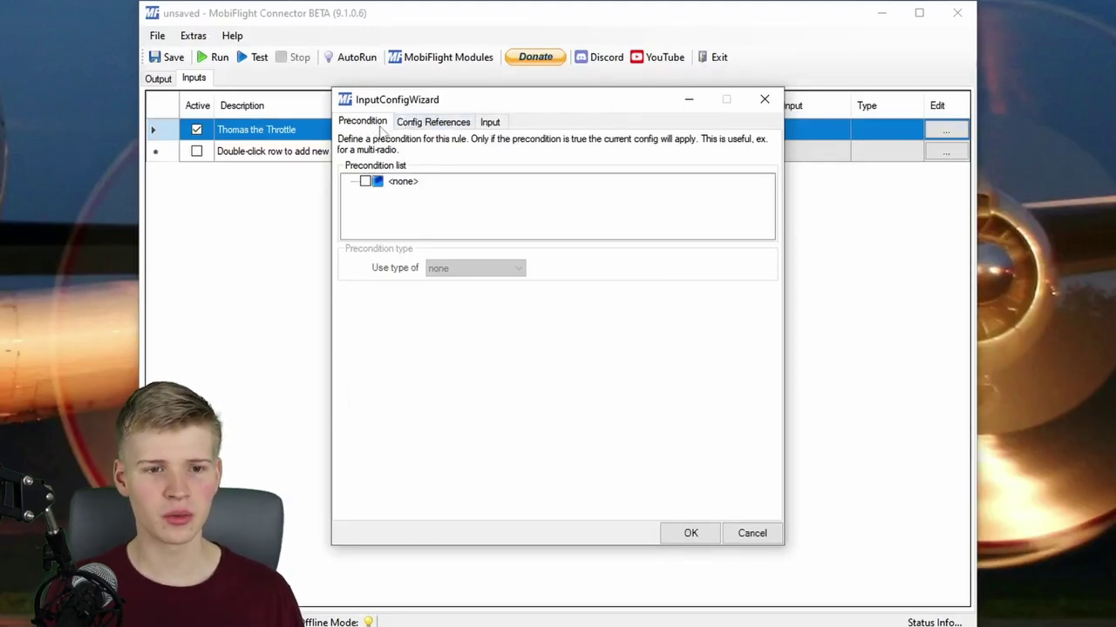
- Look over the Precondition and Config References settings of the input rule
left_click(417, 124)
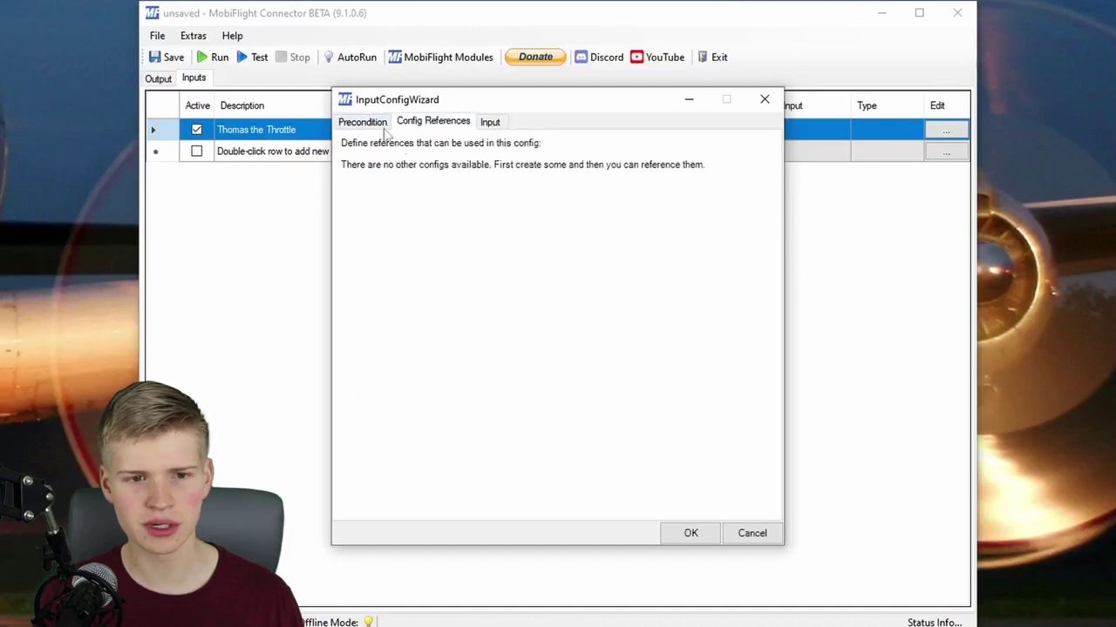
left_click(370, 124)
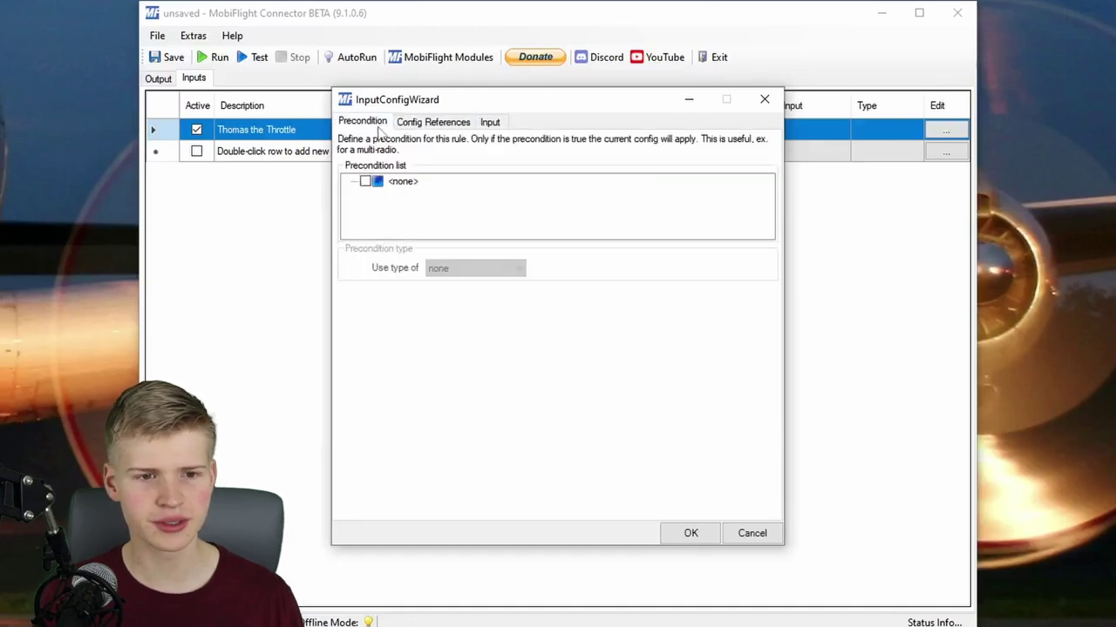
left_click(452, 122)
left_click(372, 124)
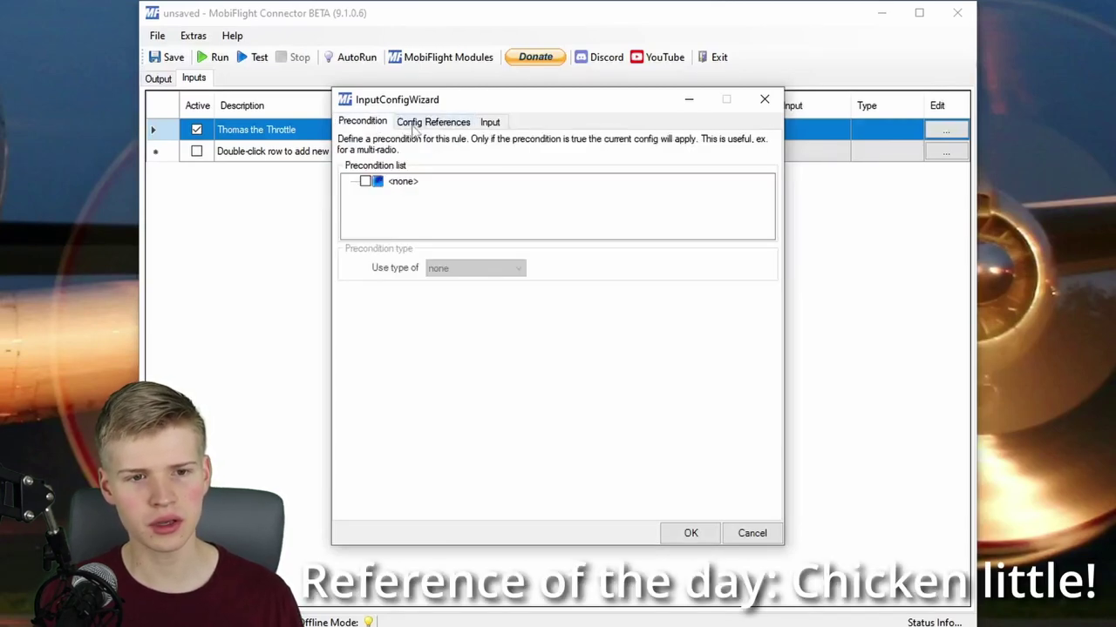
left_click(418, 122)
- Set the input to First Arduino, device Throttle, action type 'MSFS2020 - Custom Input'
left_click(490, 122)
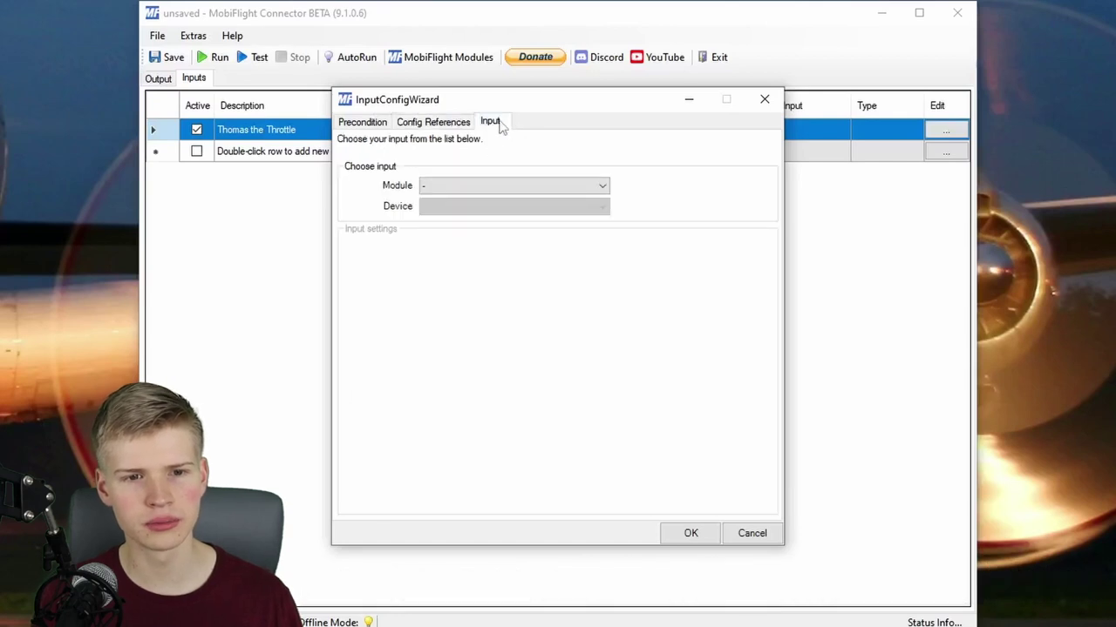
left_click(488, 187)
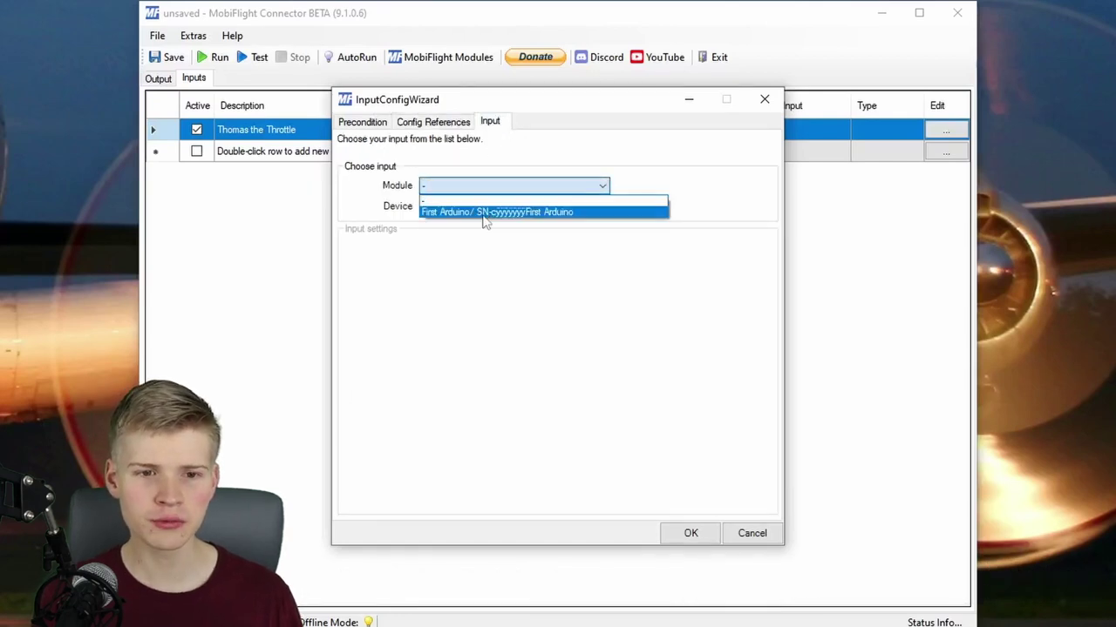
left_click(488, 207)
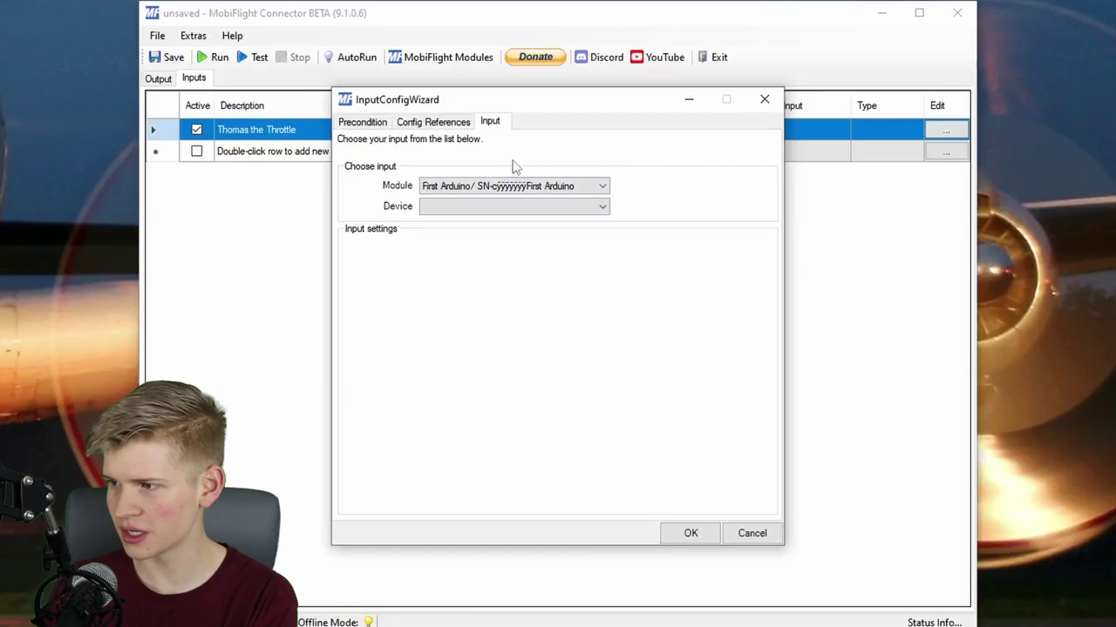
left_click(550, 209)
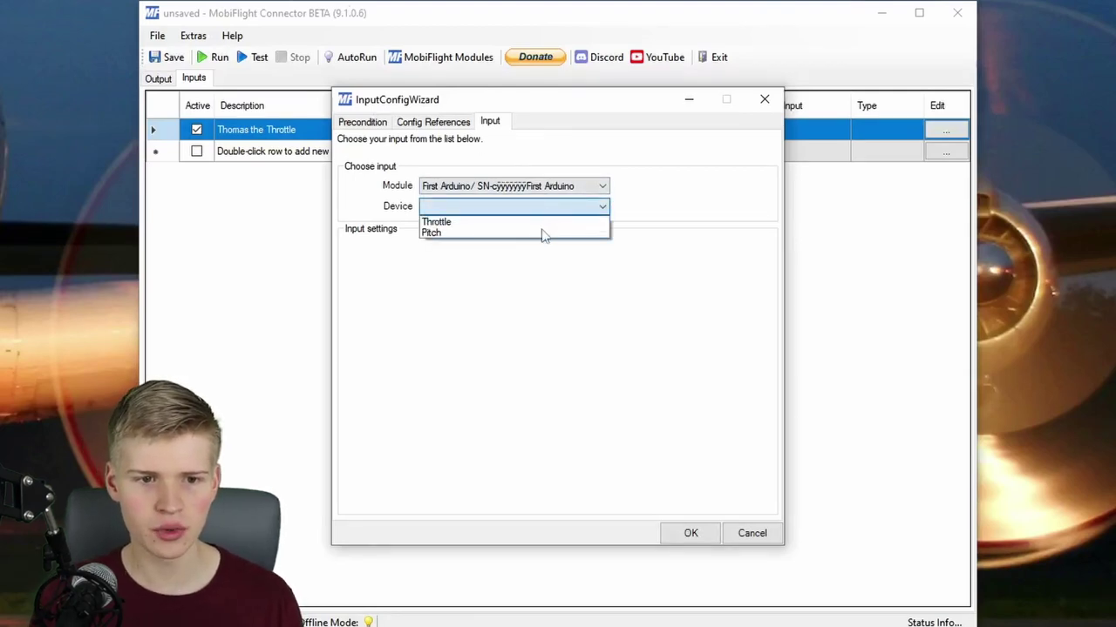
left_click(503, 223)
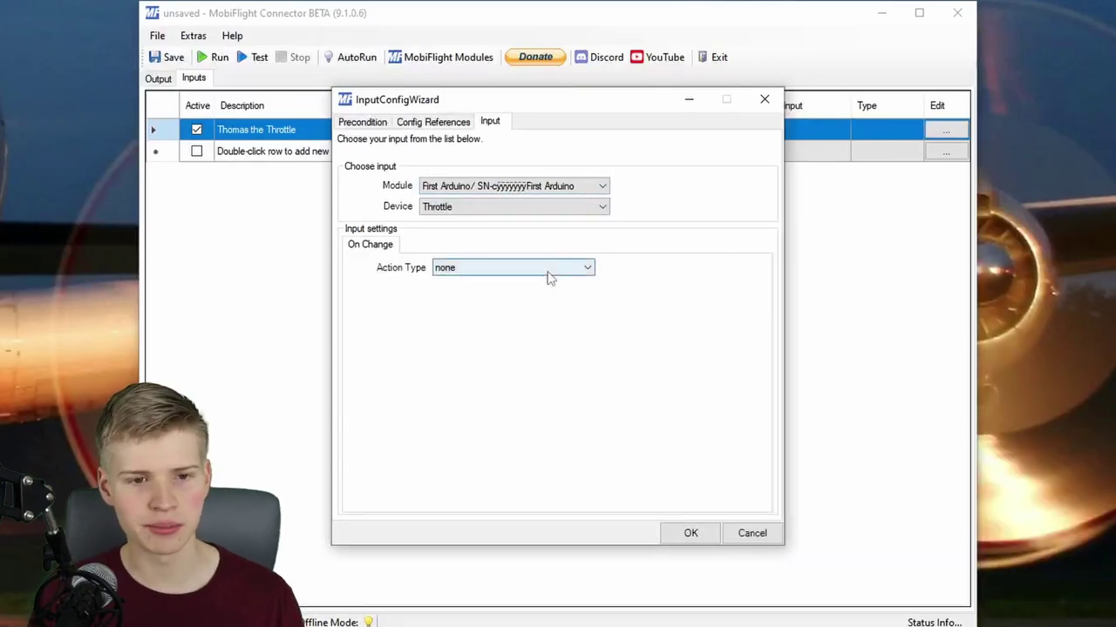
left_click(548, 270)
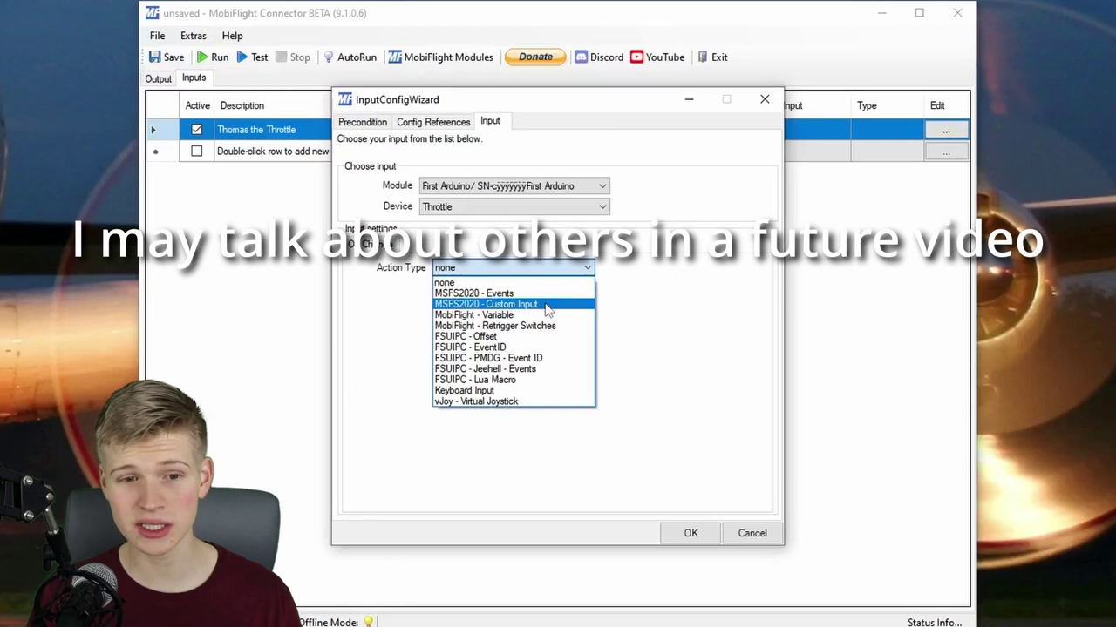
left_click(547, 307)
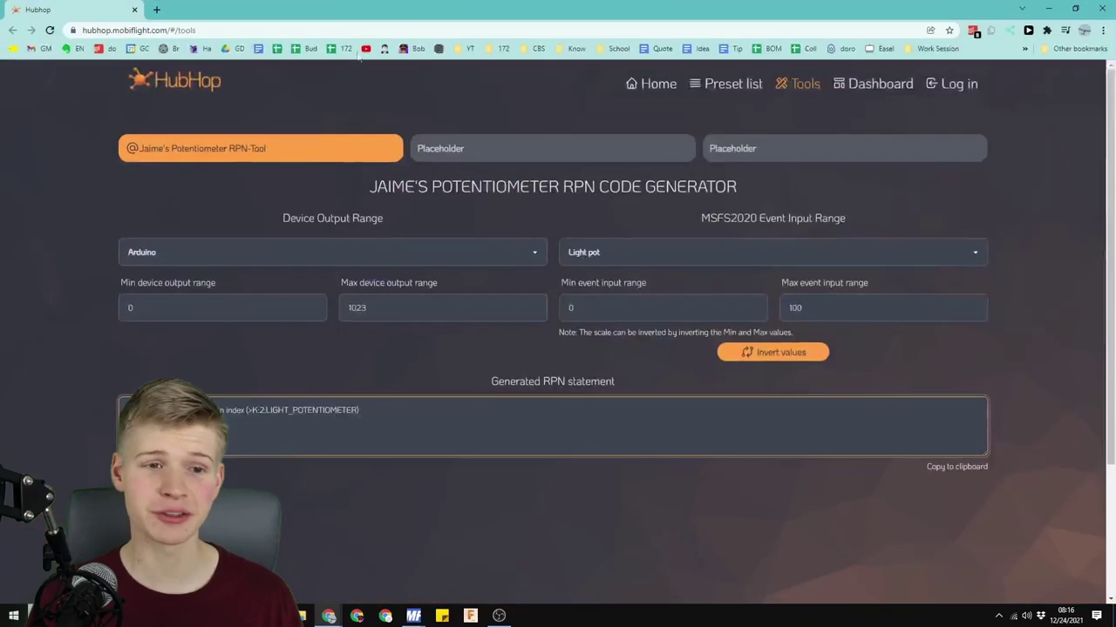
- Point out the RPN code generator's title and the HubHop Tools page address
left_click_drag(370, 187, 757, 163)
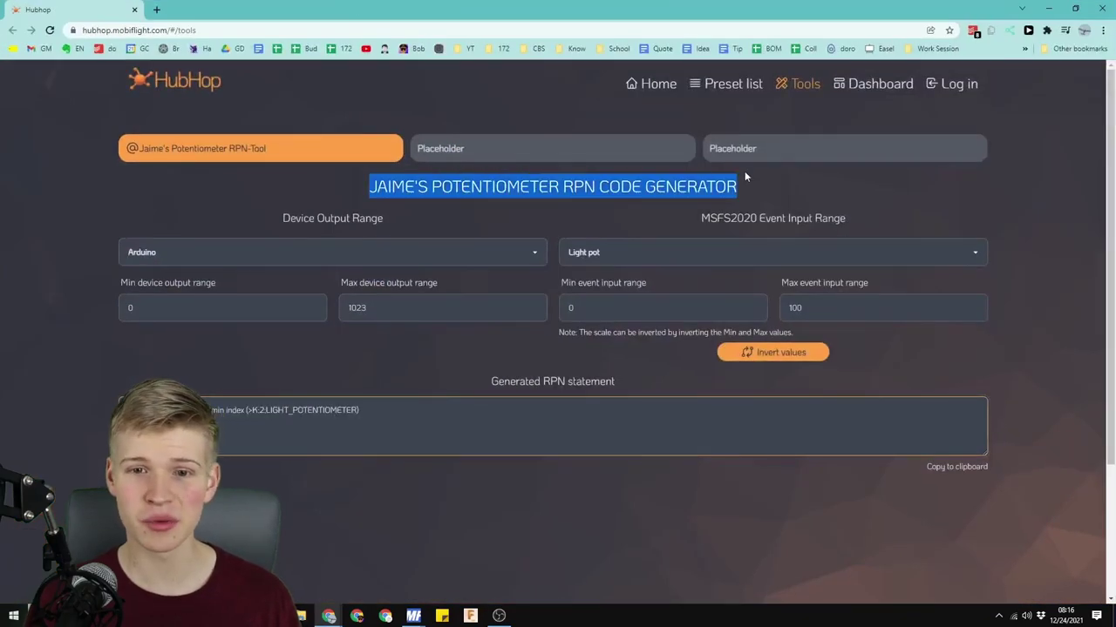
left_click(734, 205)
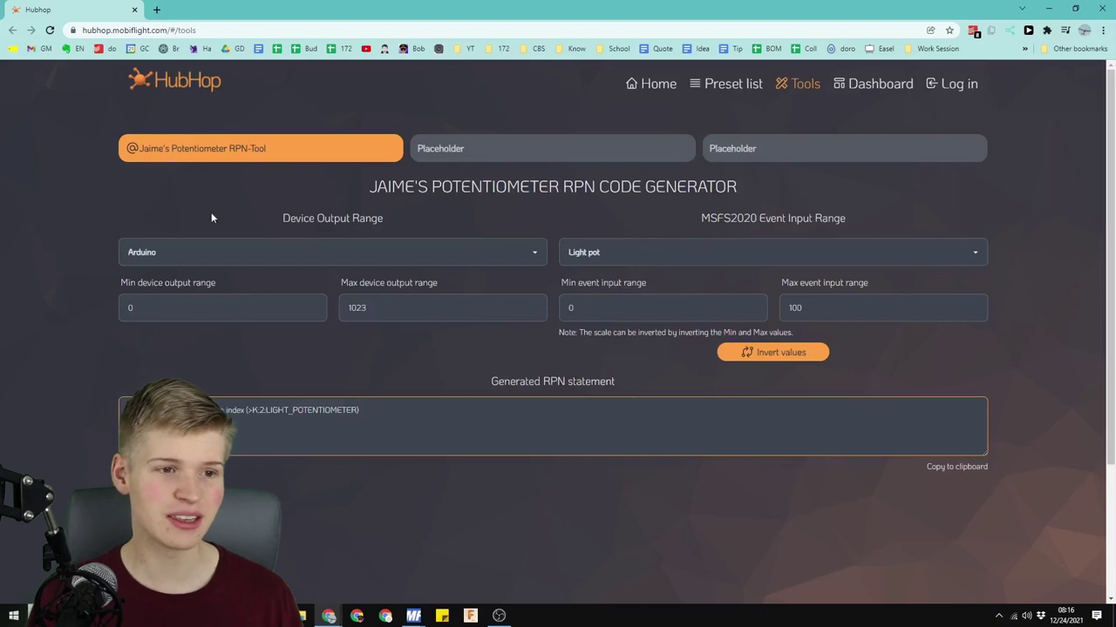
left_click(107, 30)
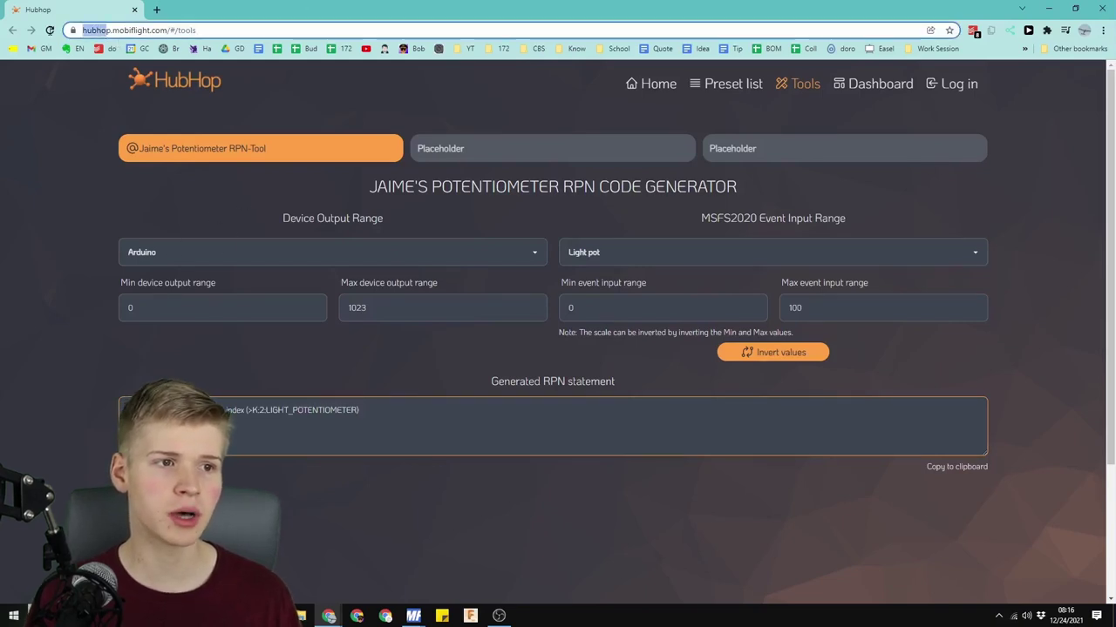
left_click_drag(107, 29, 343, 17)
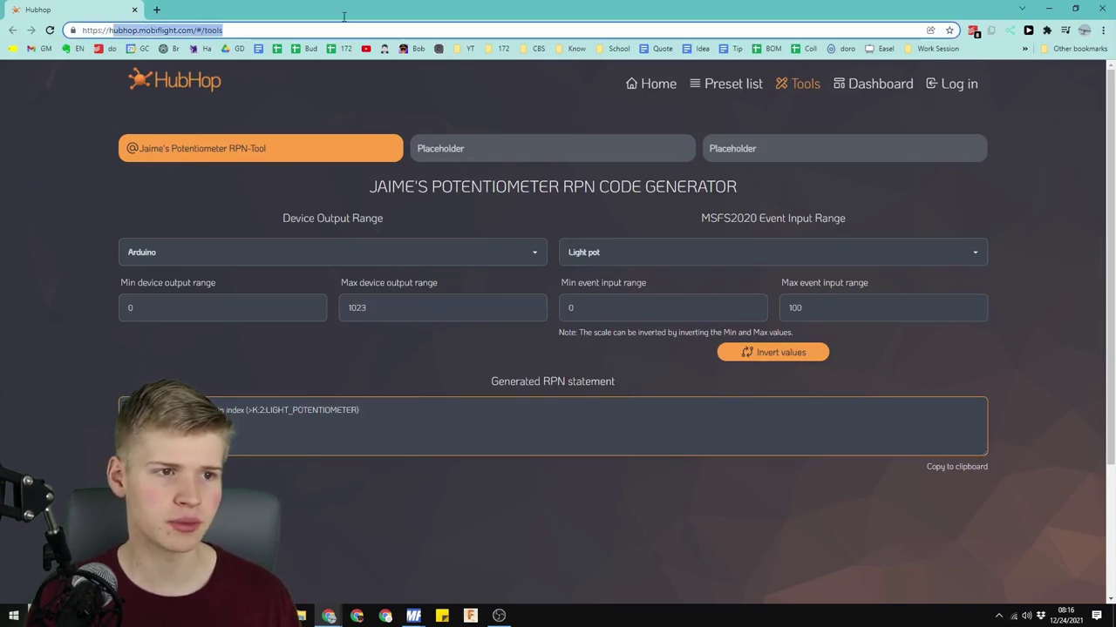
left_click(717, 87)
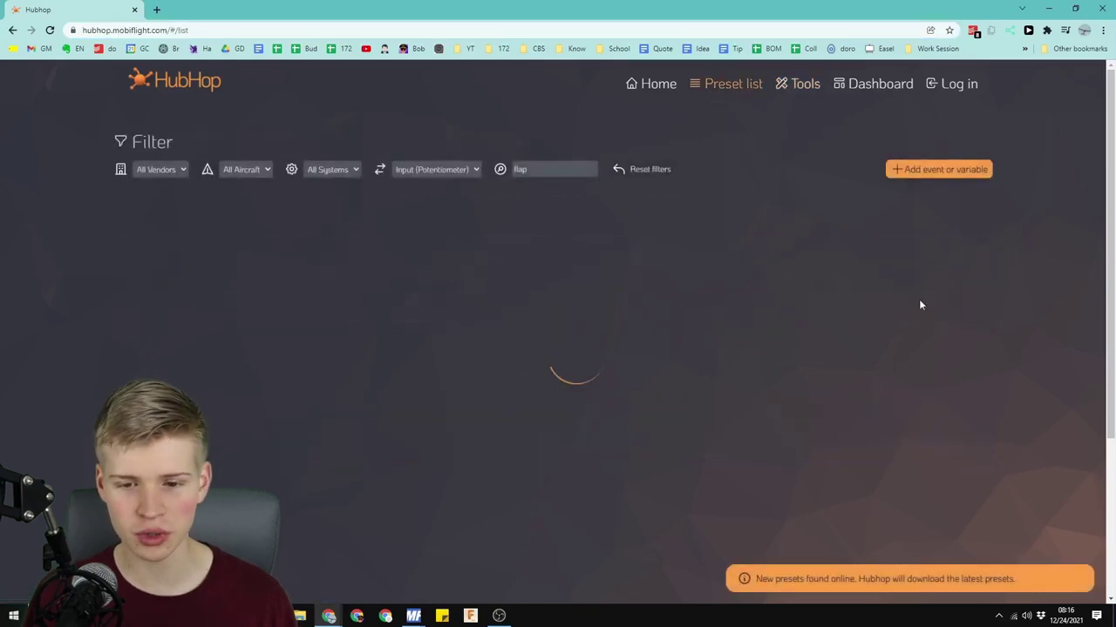
left_click(11, 30)
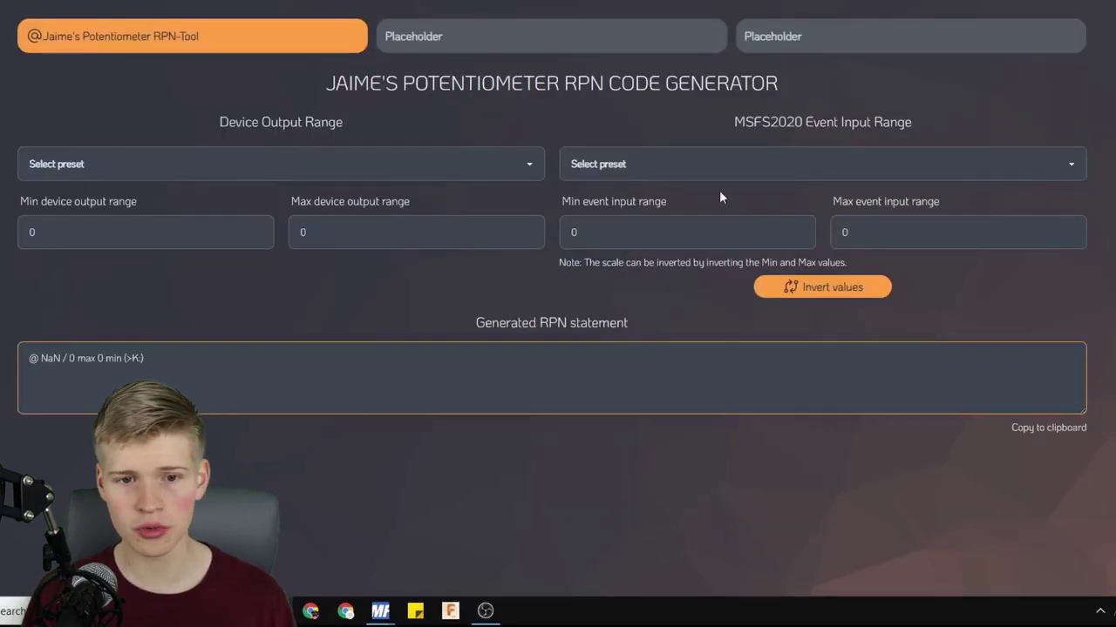
- Set the device output range to Arduino (0–1023) and event range to Throttle (0–16383)
left_click(69, 169)
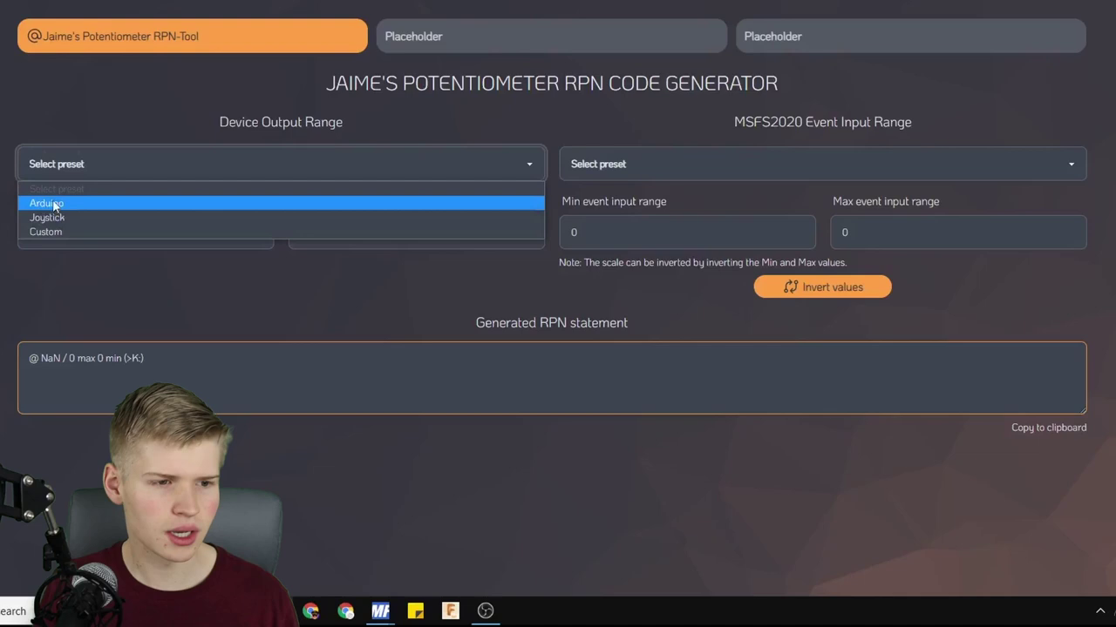
left_click(54, 204)
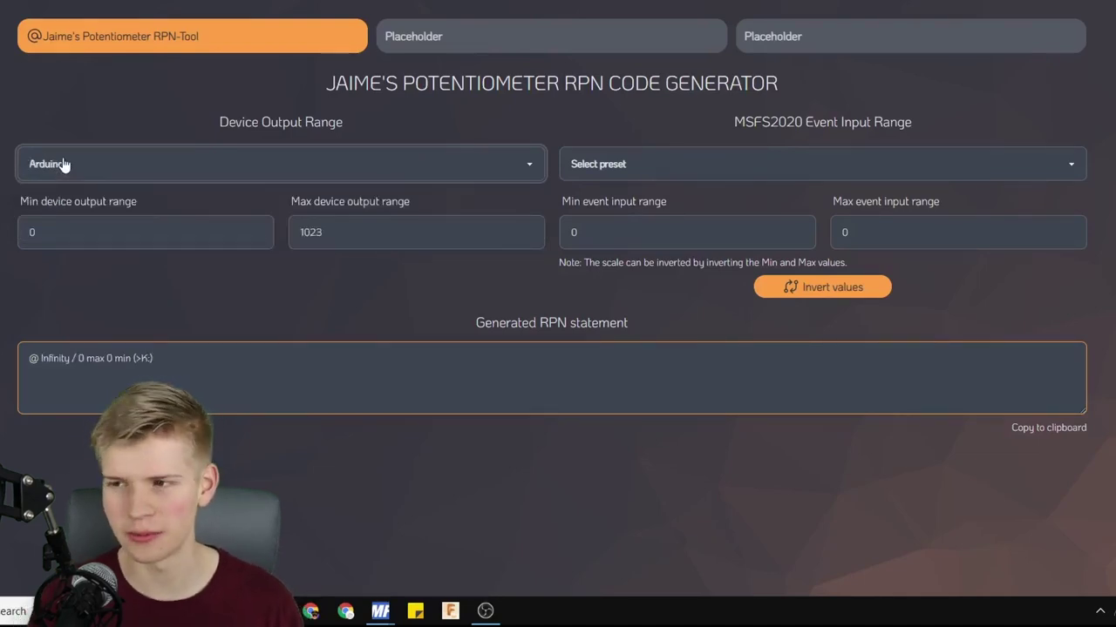
left_click(722, 164)
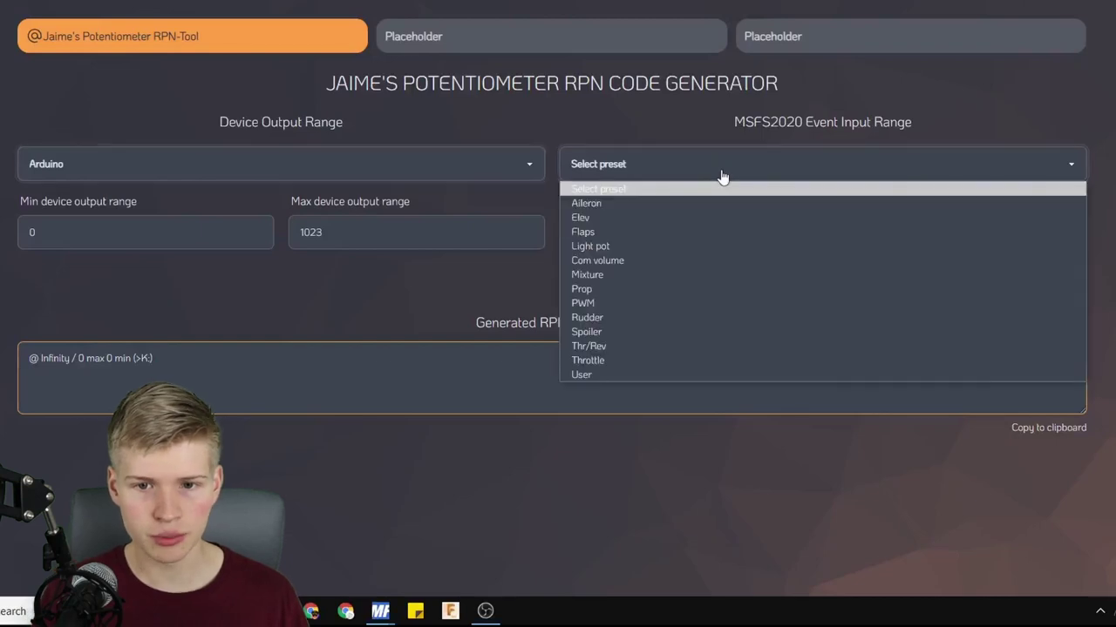
left_click(680, 360)
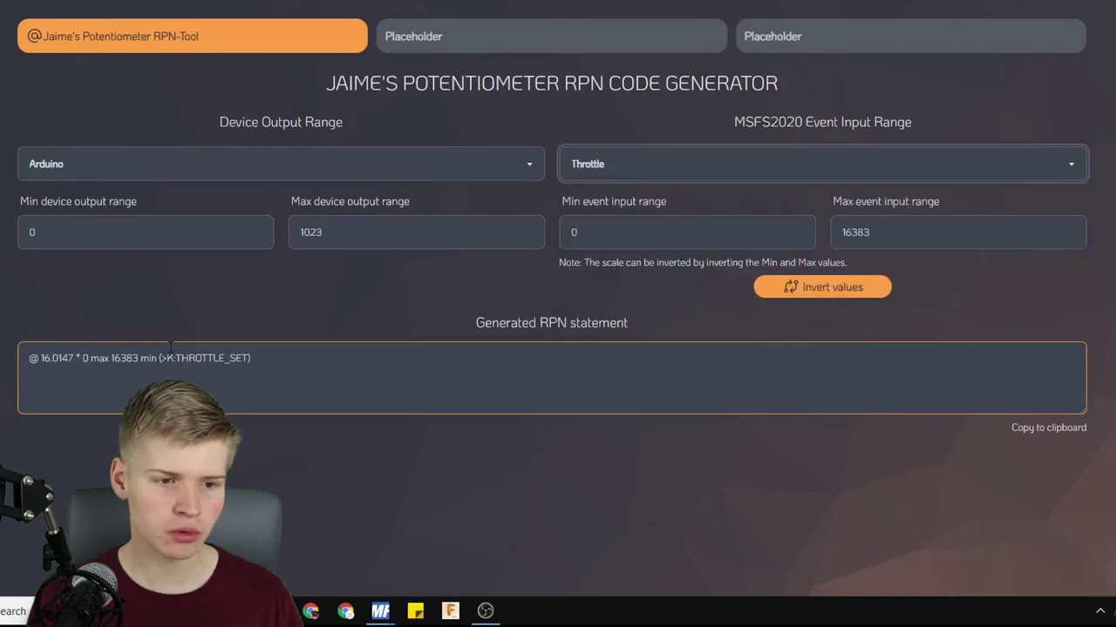
- Highlight the >K:THROTTLE_SET event call in the generated RPN statement
left_click(161, 359)
left_click_drag(159, 359, 166, 360)
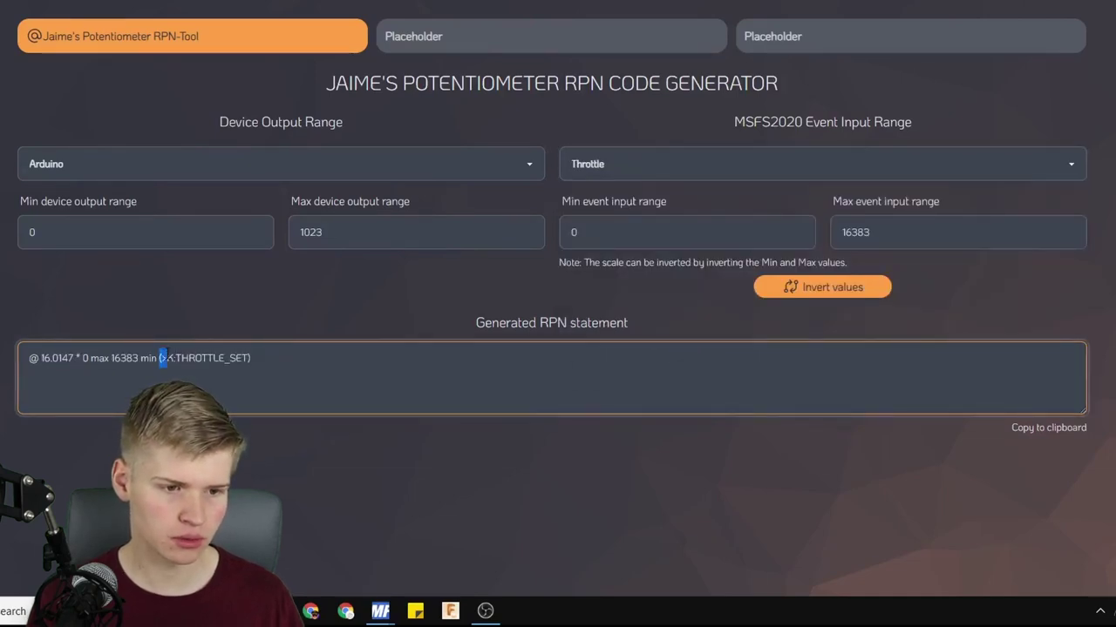
left_click(161, 359)
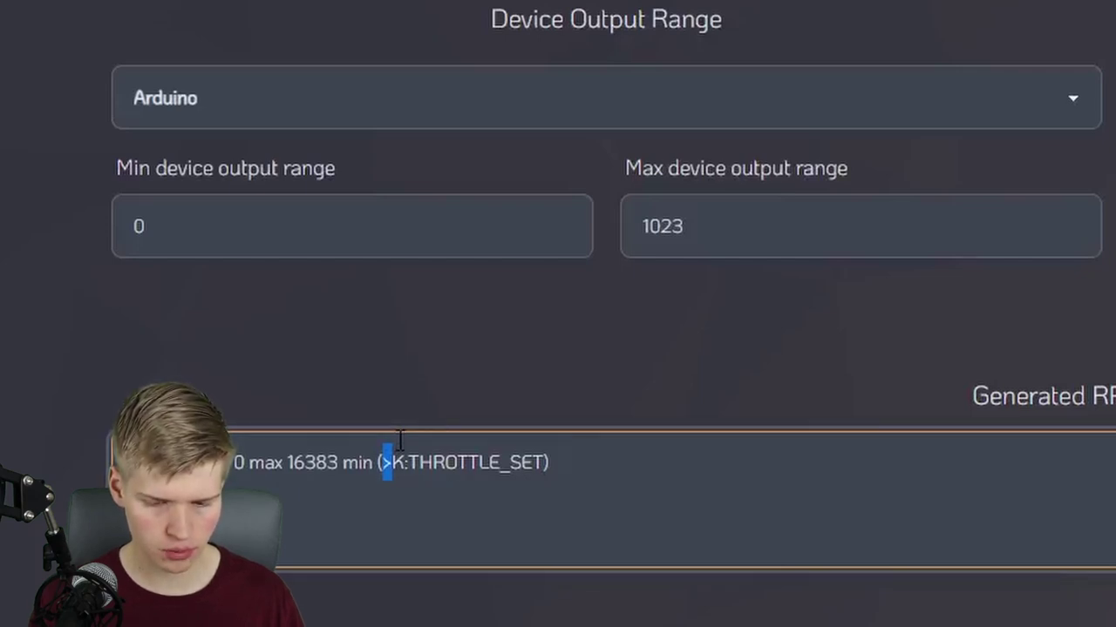
left_click_drag(399, 438, 384, 462)
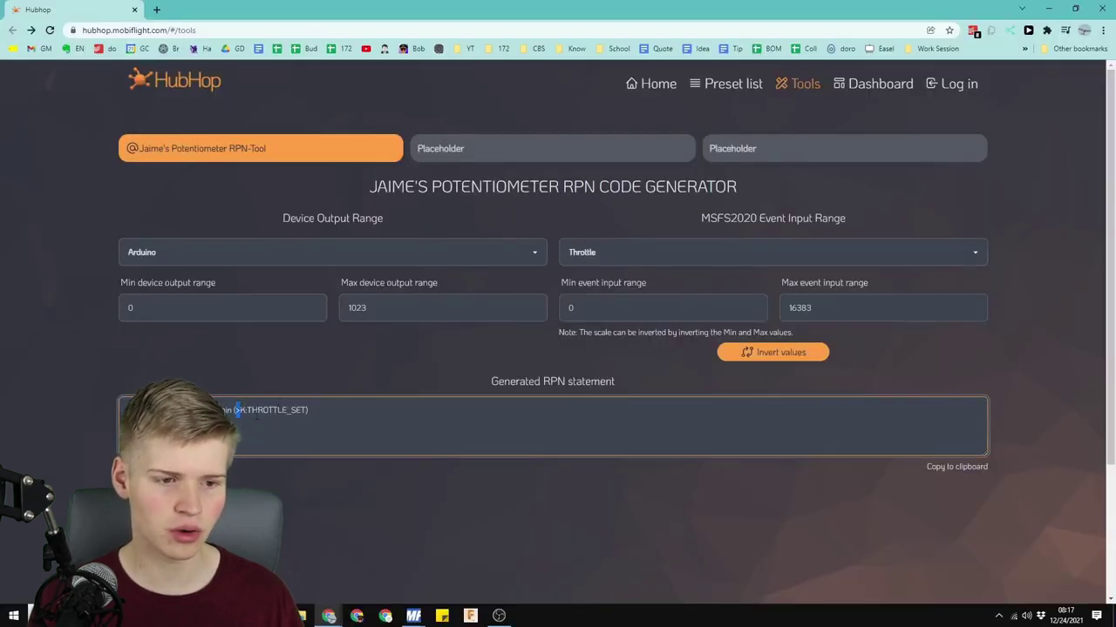
left_click_drag(305, 410, 251, 388)
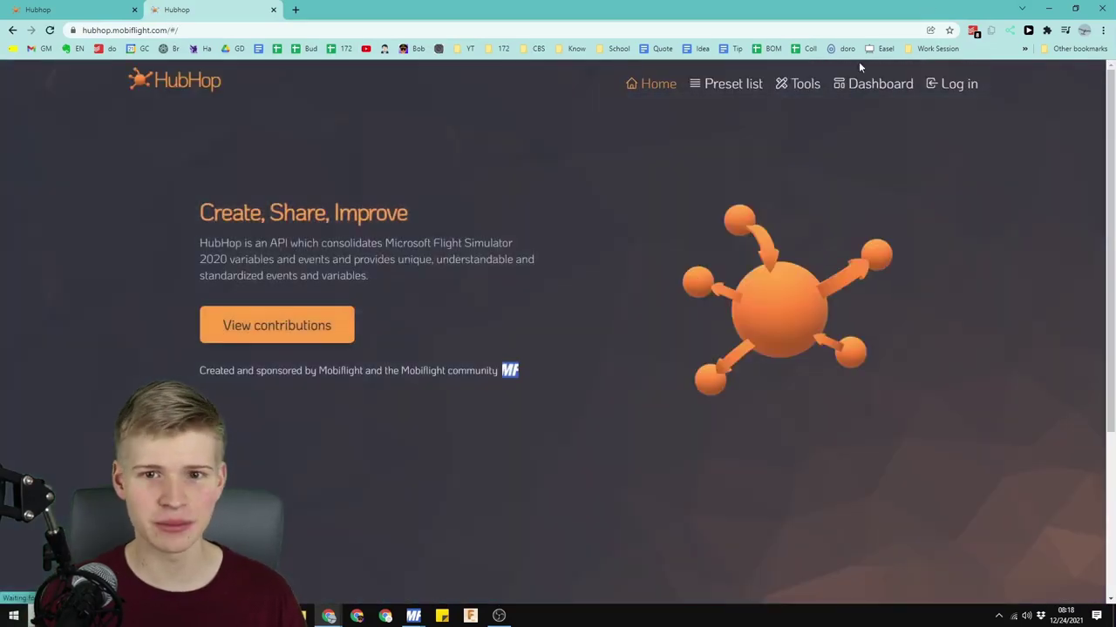
- Open the FLAPS_SET Input (Potentiometer) preset and highlight its >K:FLAPS_SET code
left_click(717, 84)
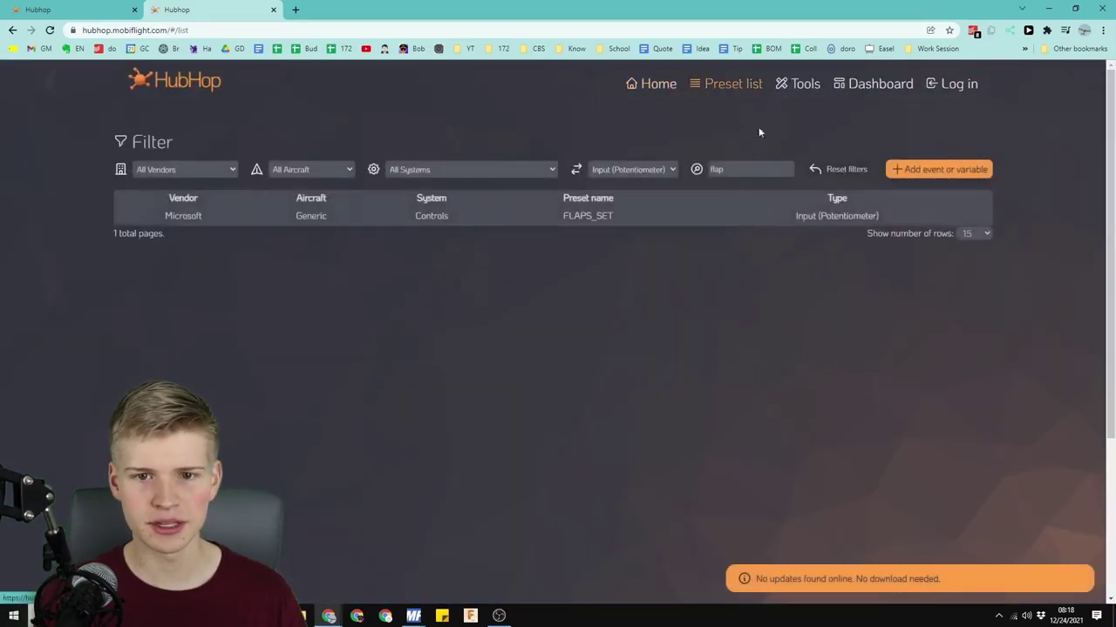
left_click(638, 169)
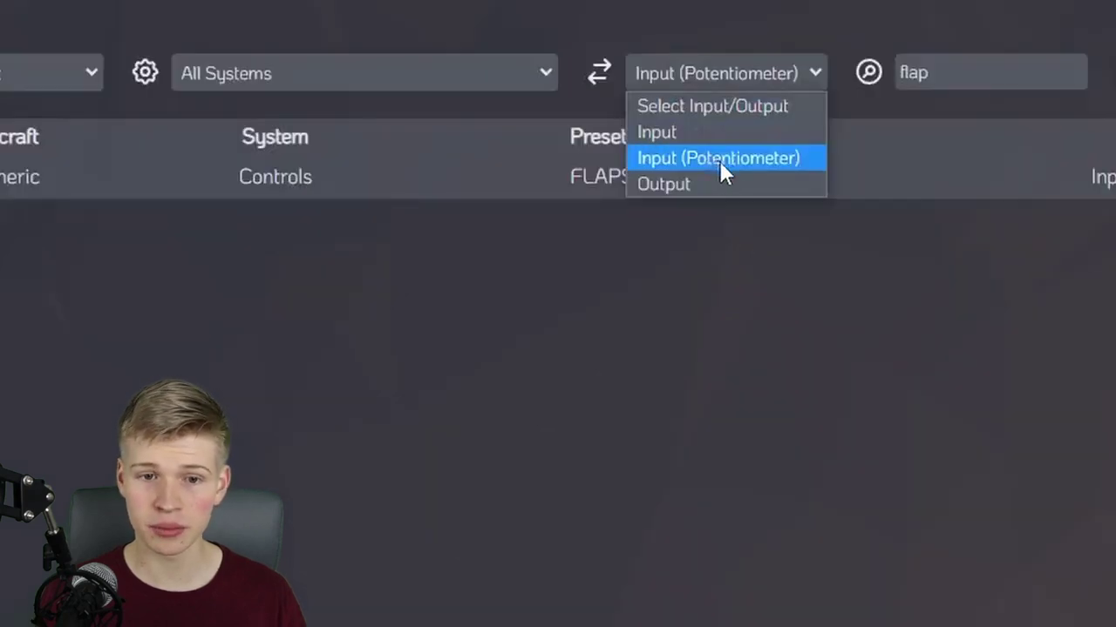
left_click(721, 161)
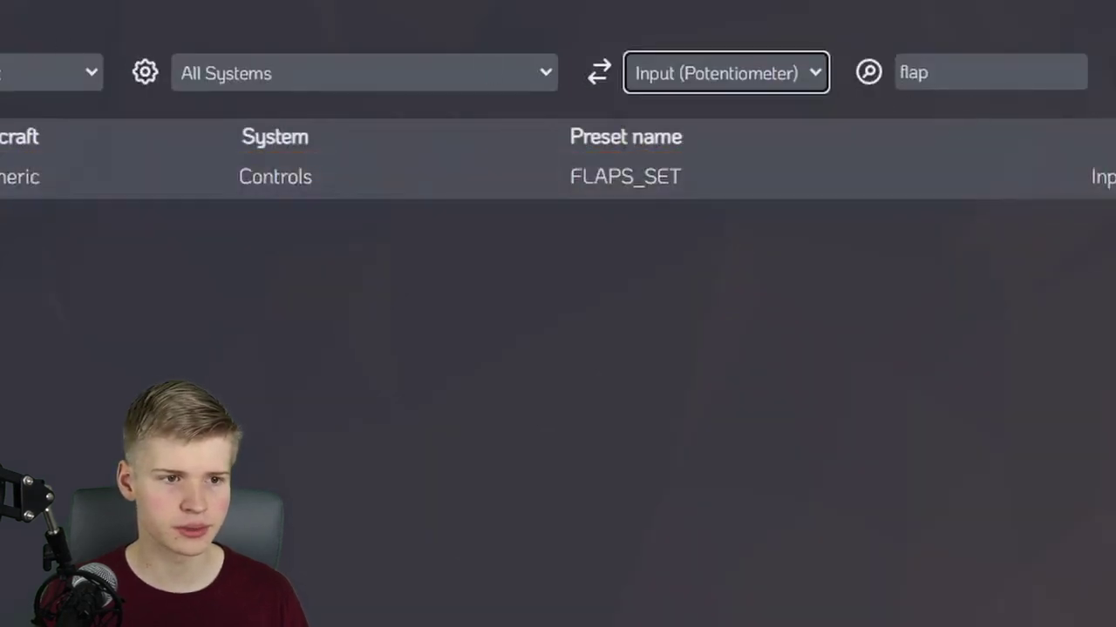
left_click(872, 73)
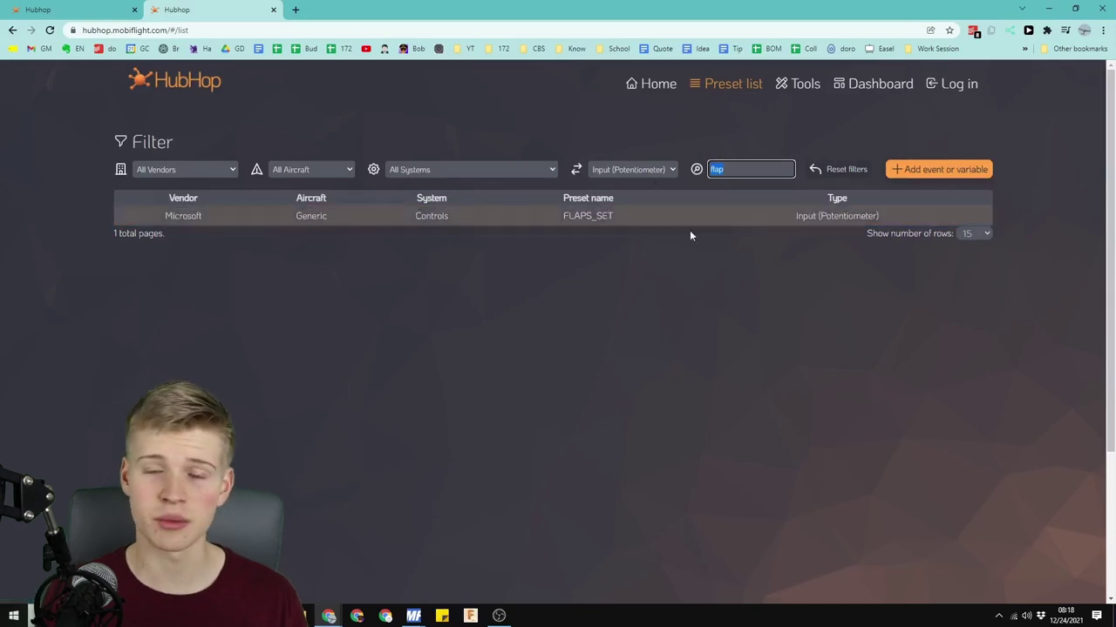
left_click(791, 218)
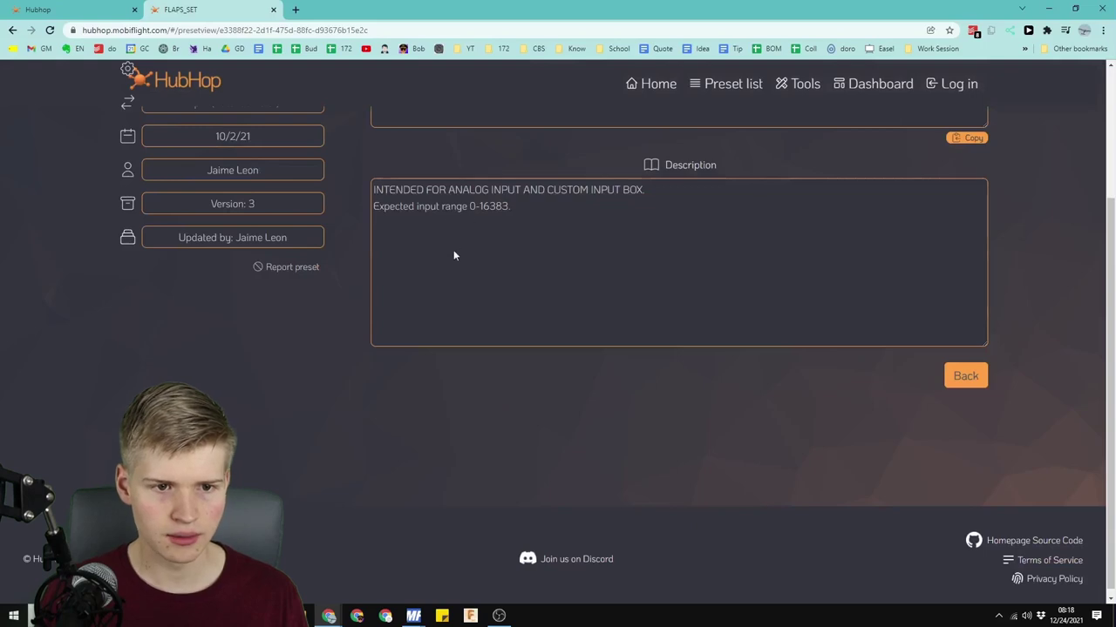
scroll(453, 256, "up", 3)
left_click_drag(540, 232, 610, 232)
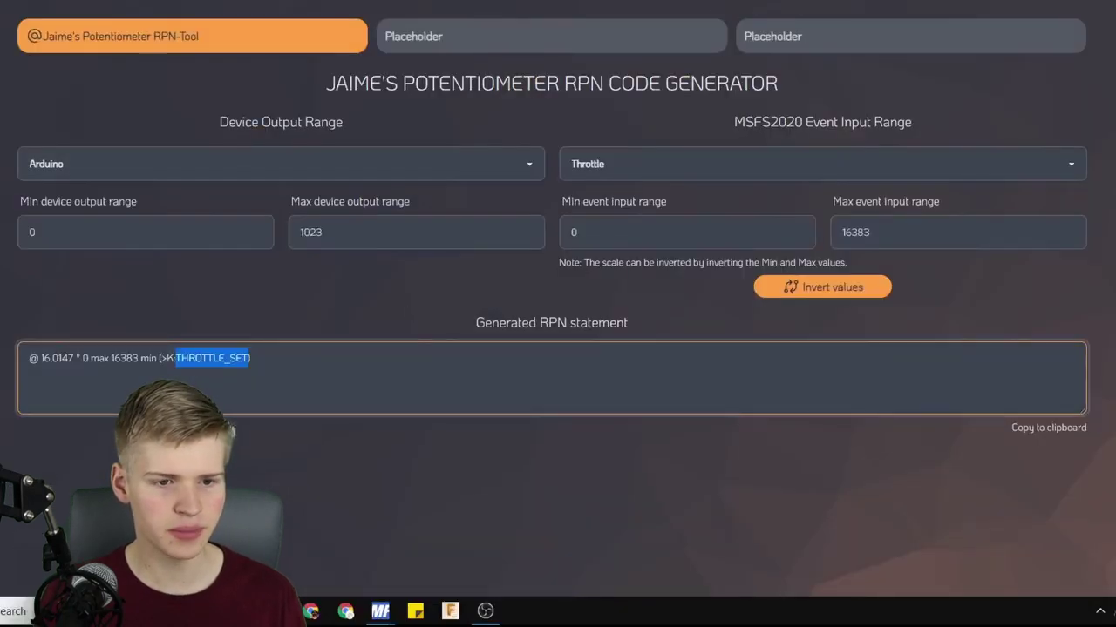
left_click_drag(161, 360, 251, 361)
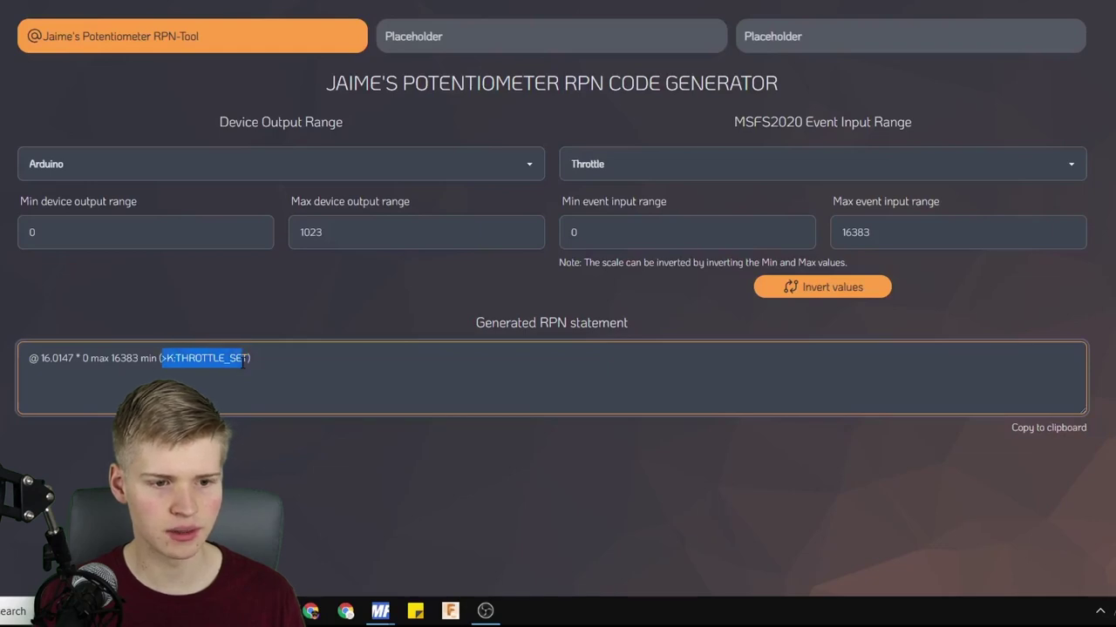
left_click(669, 159)
left_click(306, 164)
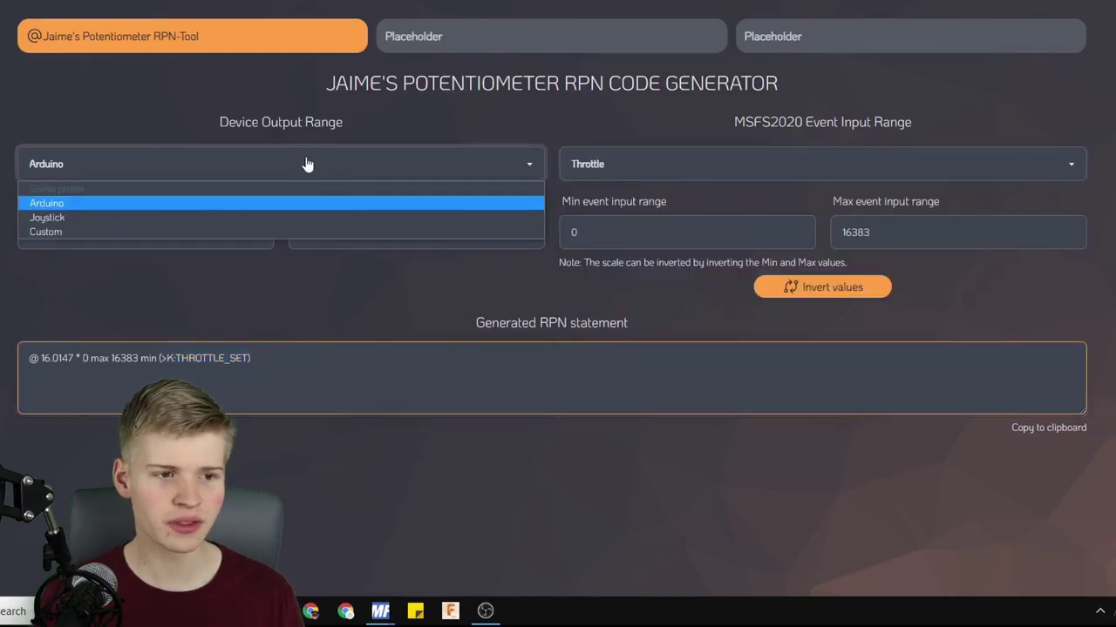
left_click(53, 203)
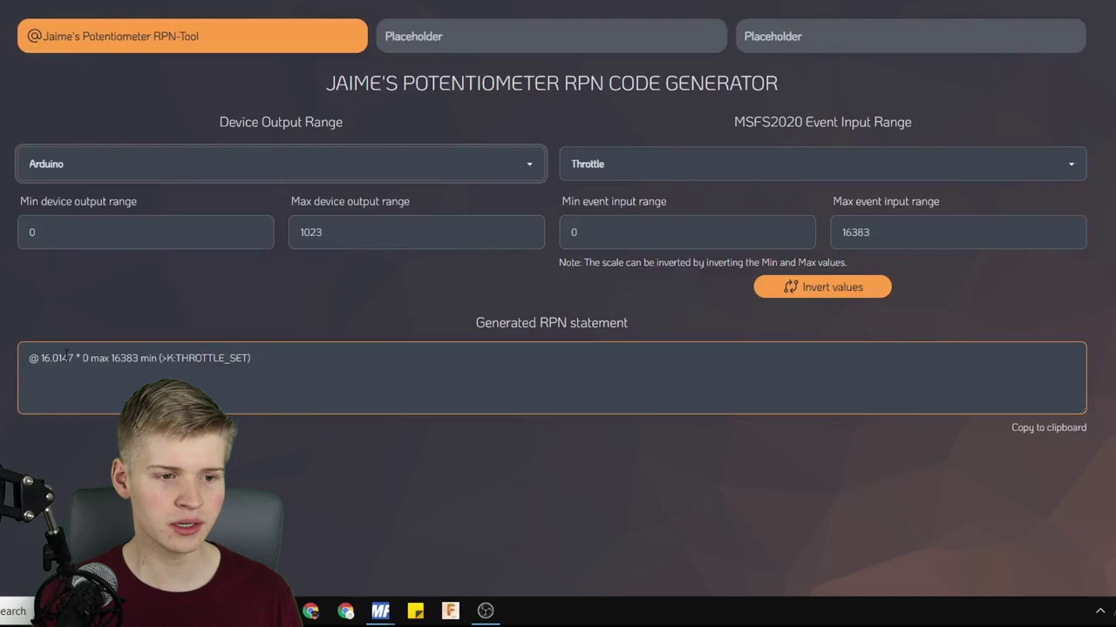
key("Tab")
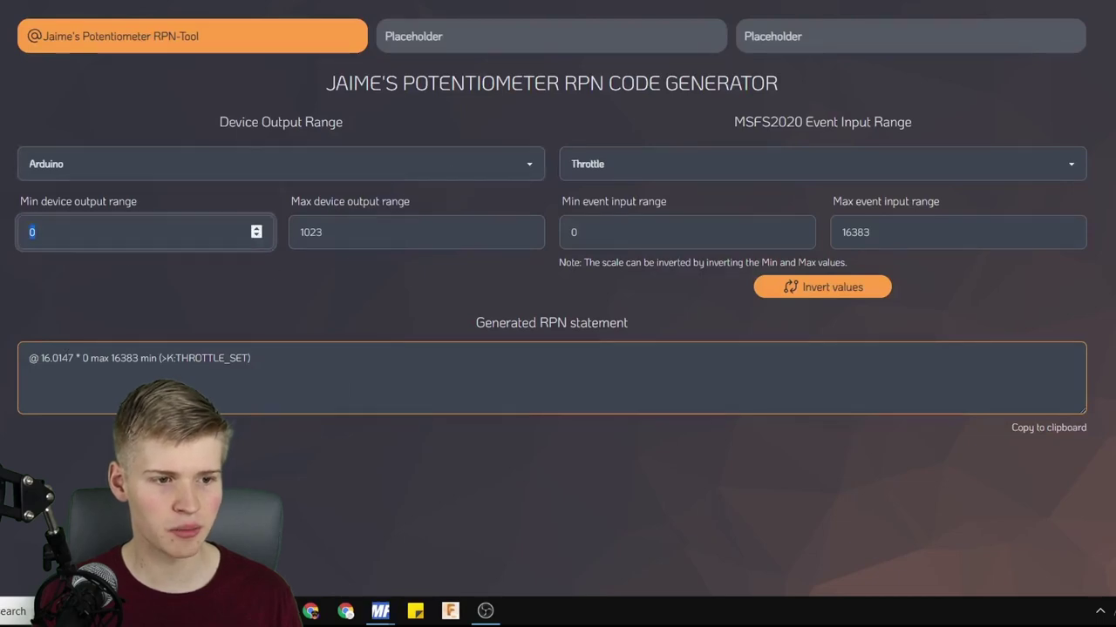
key("Tab")
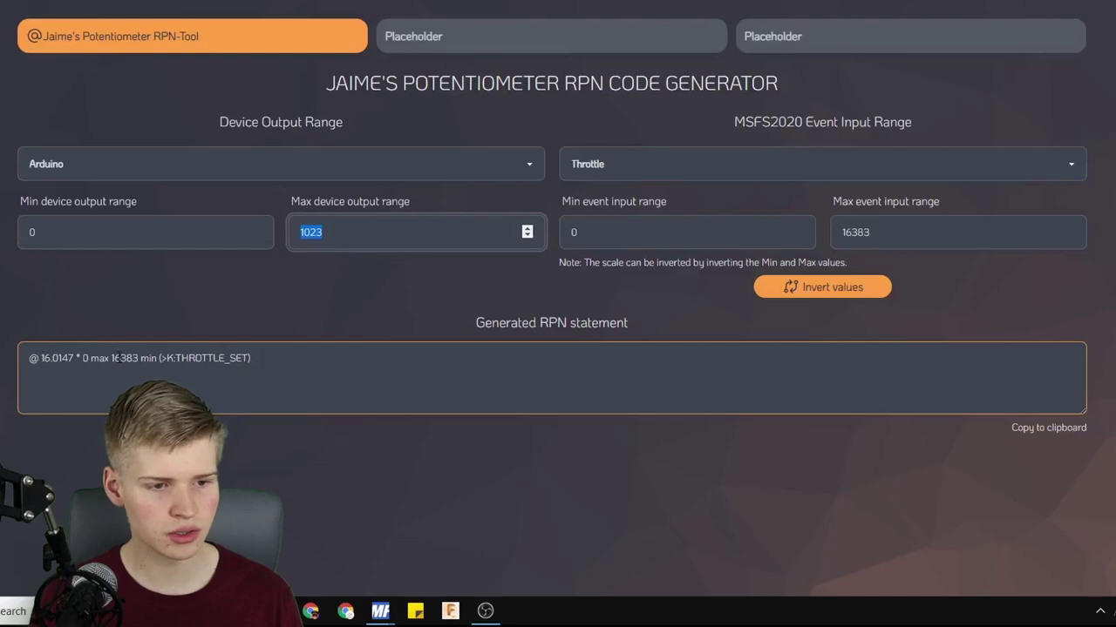
mouse_move(40, 359)
left_mouse_down()
mouse_move(90, 363)
mouse_move(51, 357)
left_mouse_up()
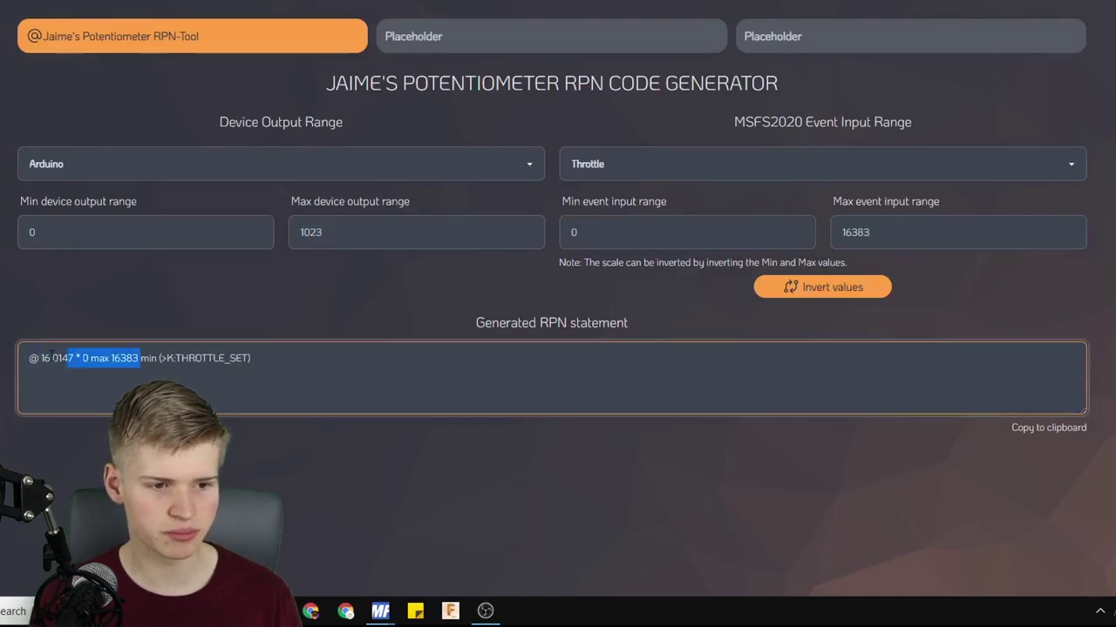
left_click(53, 358)
left_click(111, 173)
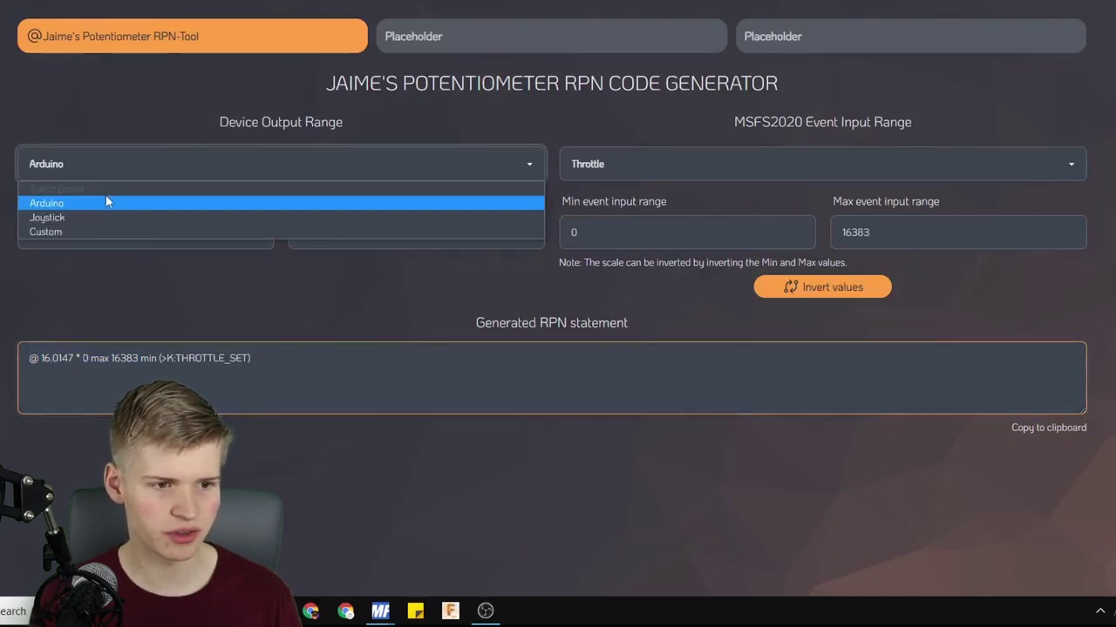
left_click(92, 217)
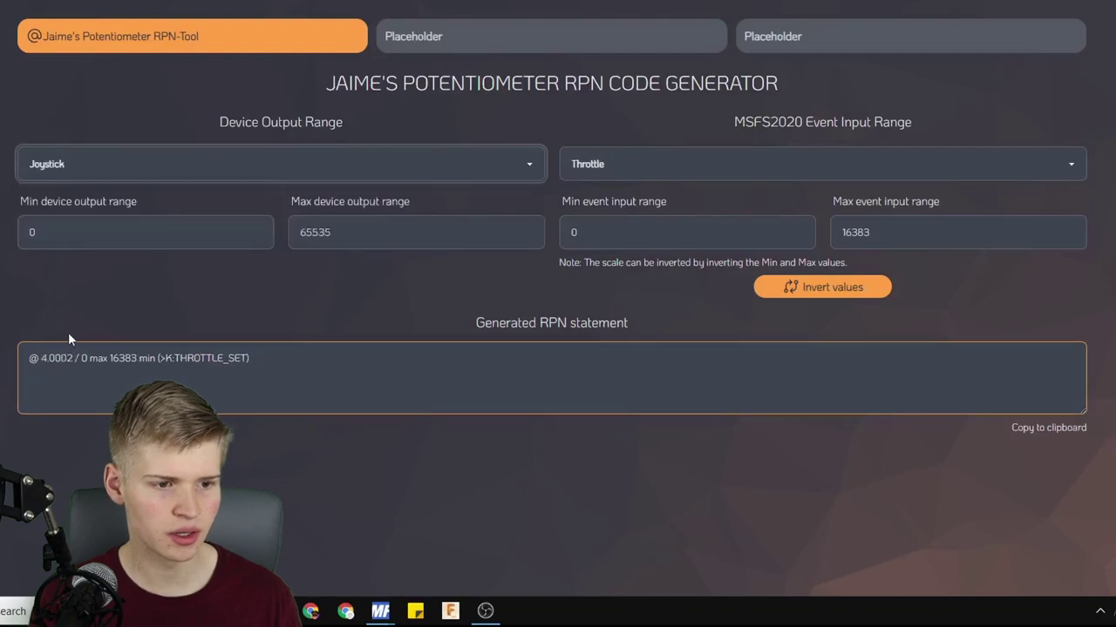
double_click(53, 358)
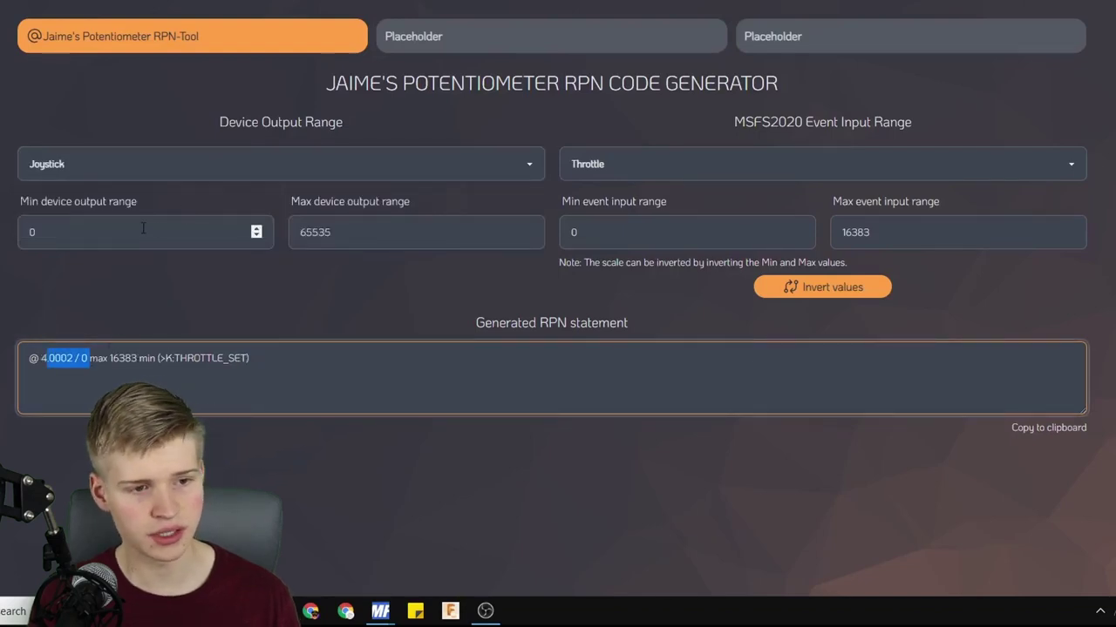
double_click(31, 231)
left_click(262, 168)
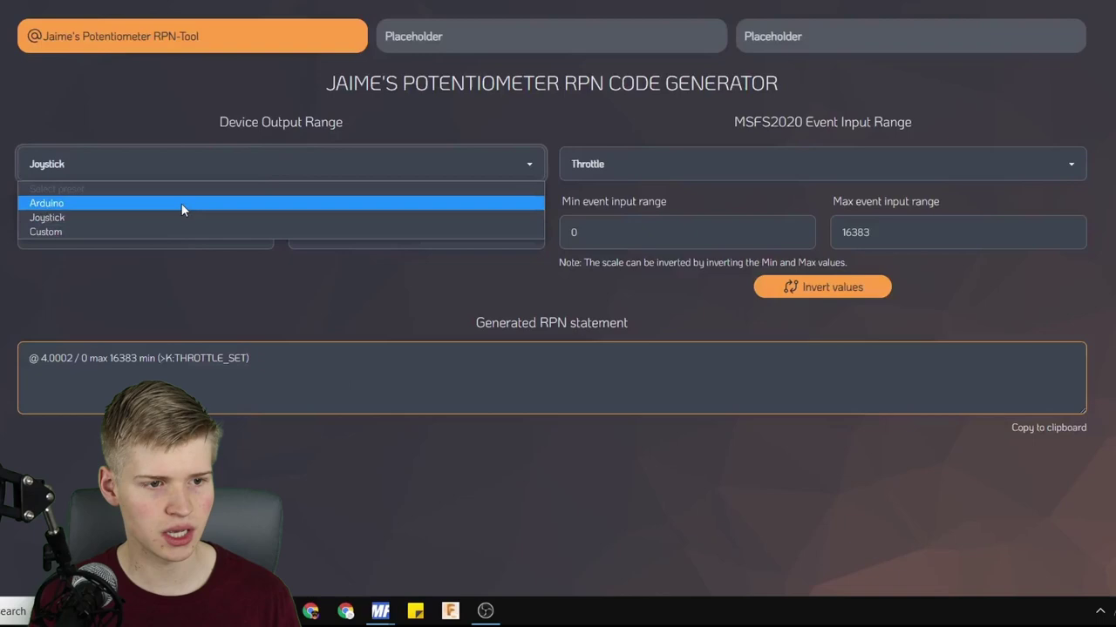
left_click(183, 203)
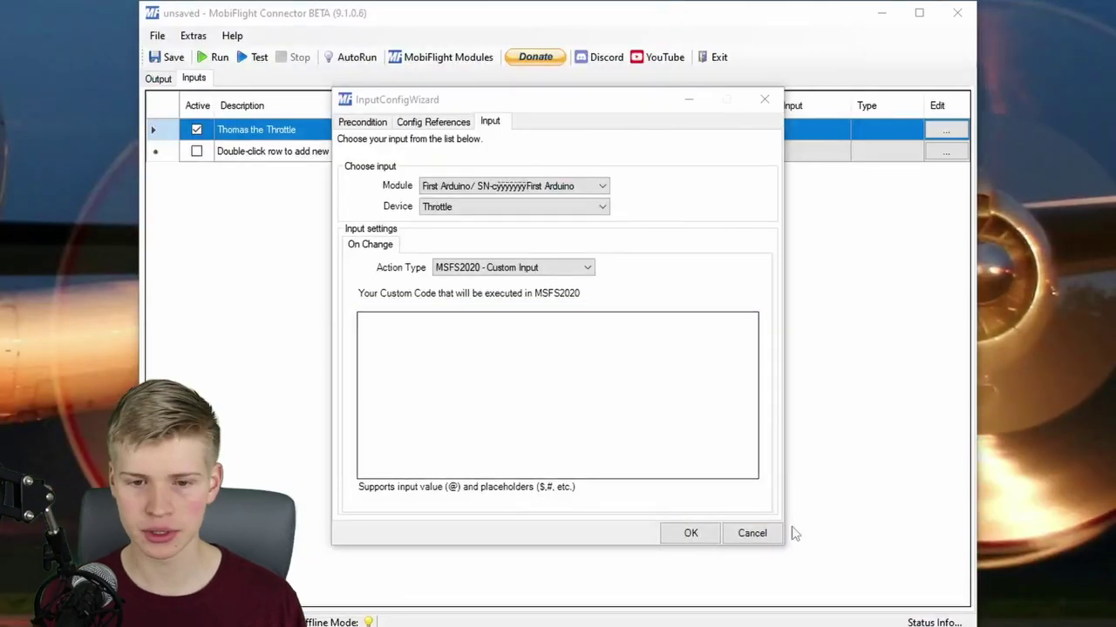
- Cancel the input configuration wizard to return to the Inputs list
left_click(753, 535)
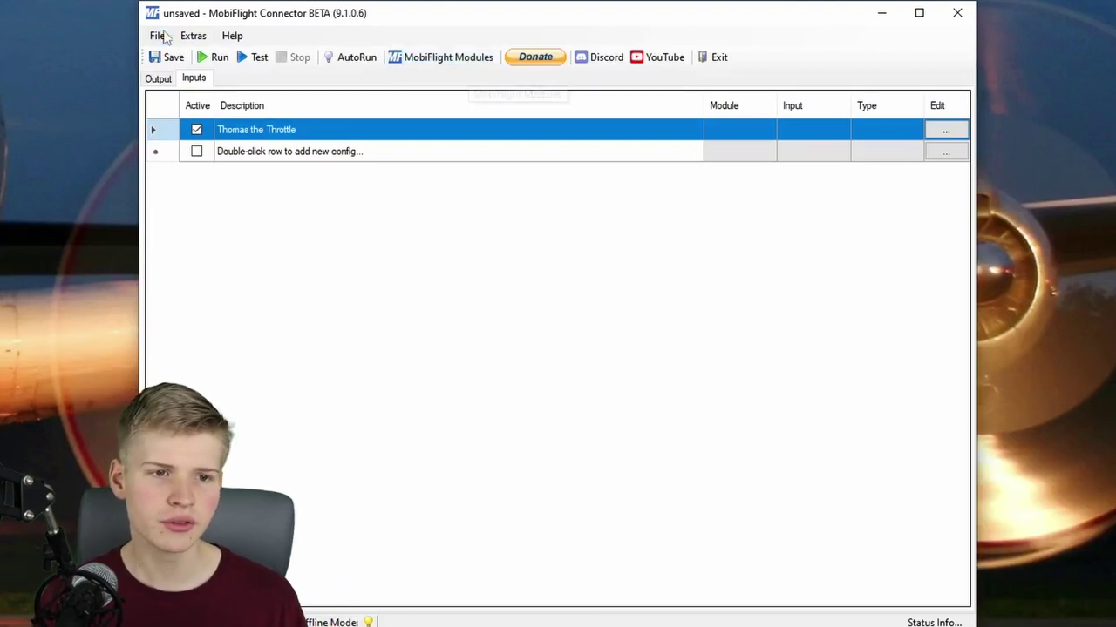
- Enable logging in Extras > Settings with the Log Level kept at Debug
left_click(192, 40)
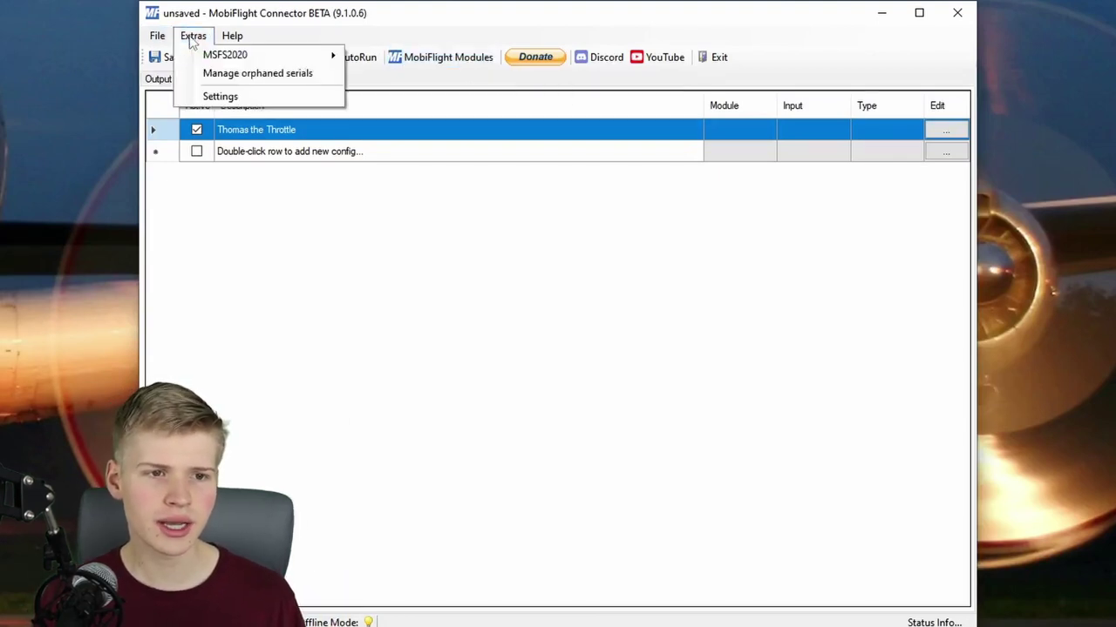
left_click(218, 96)
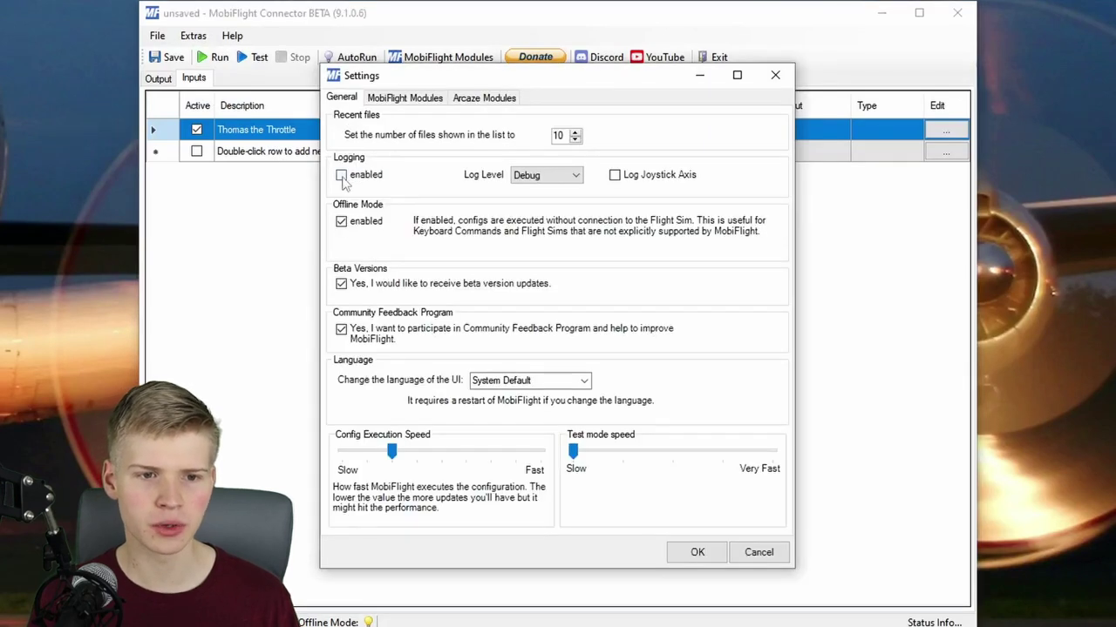
left_click(550, 176)
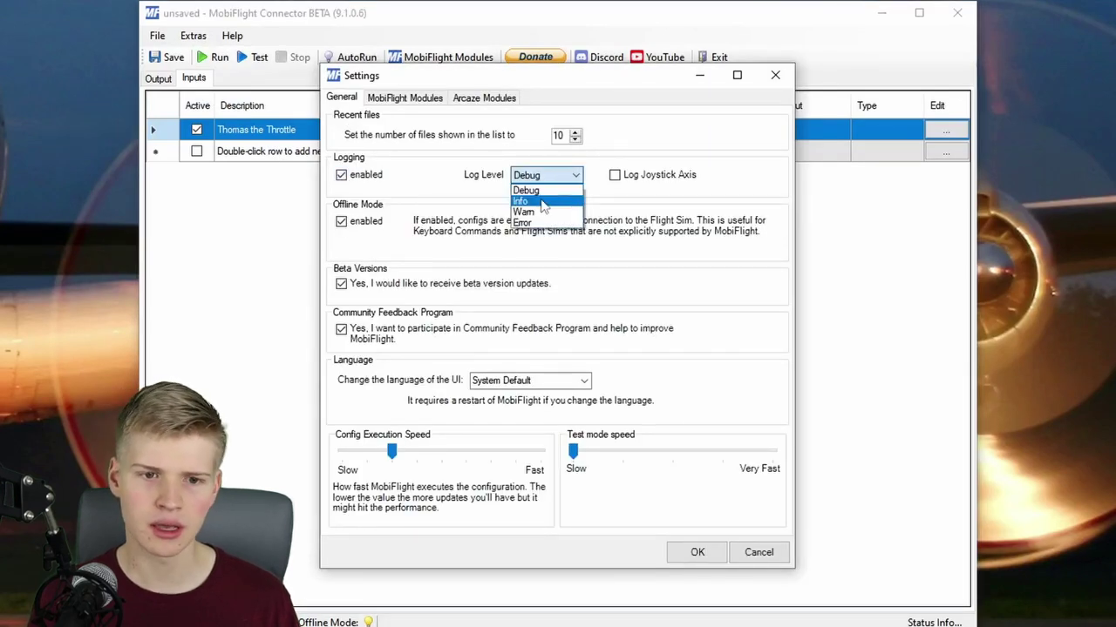
left_click(537, 191)
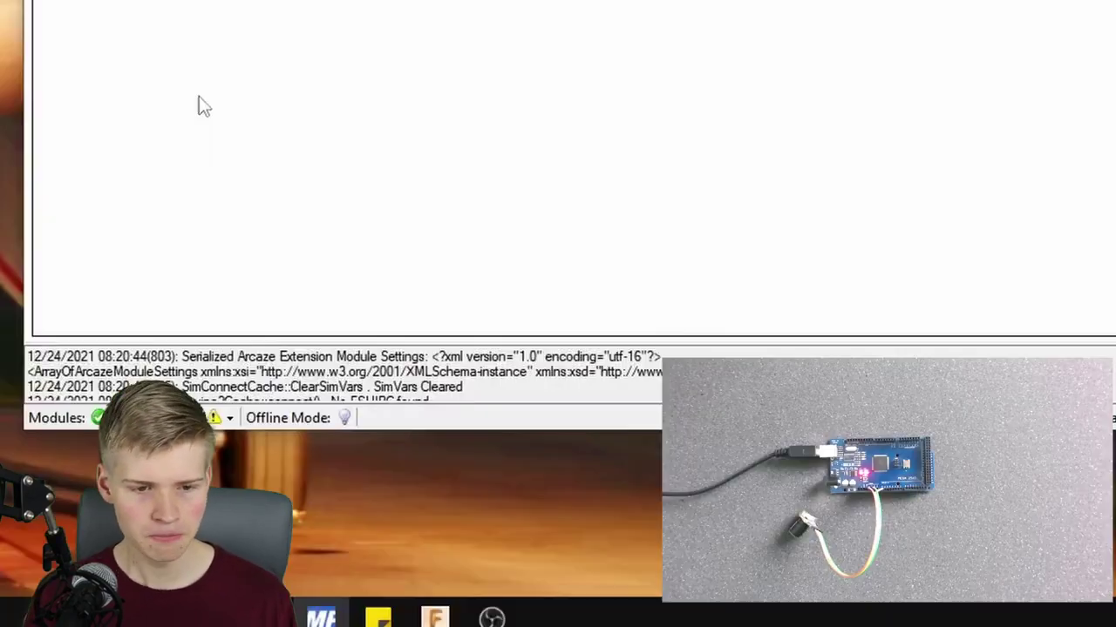
- Select and deselect the existing log lines, then scroll up the log panel
left_click_drag(202, 356, 368, 402)
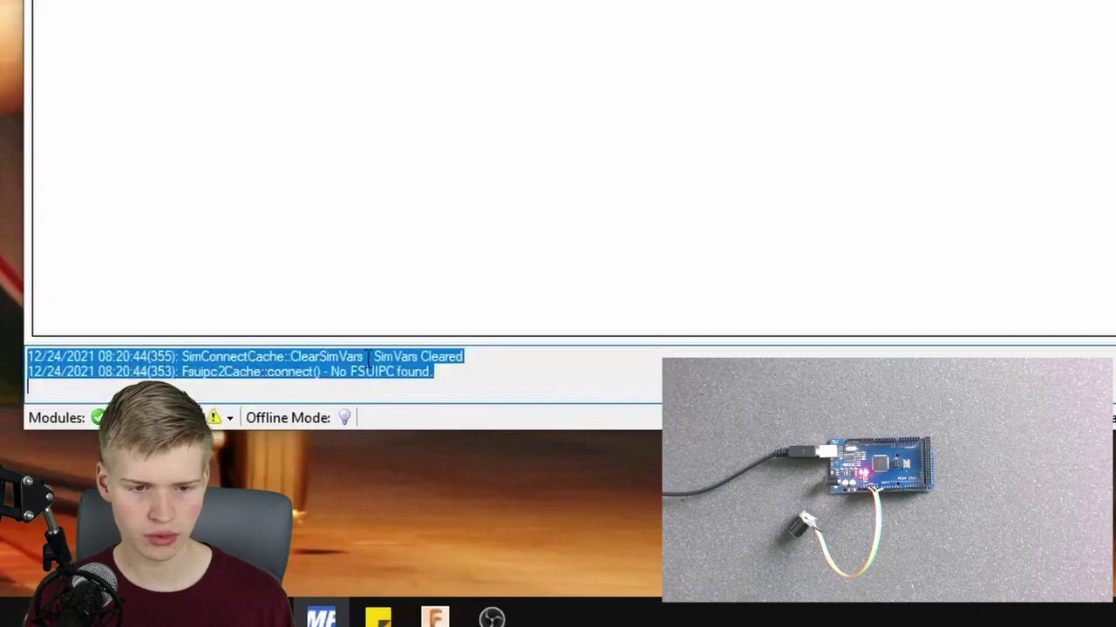
left_click(369, 363)
scroll(366, 375, "up", 1)
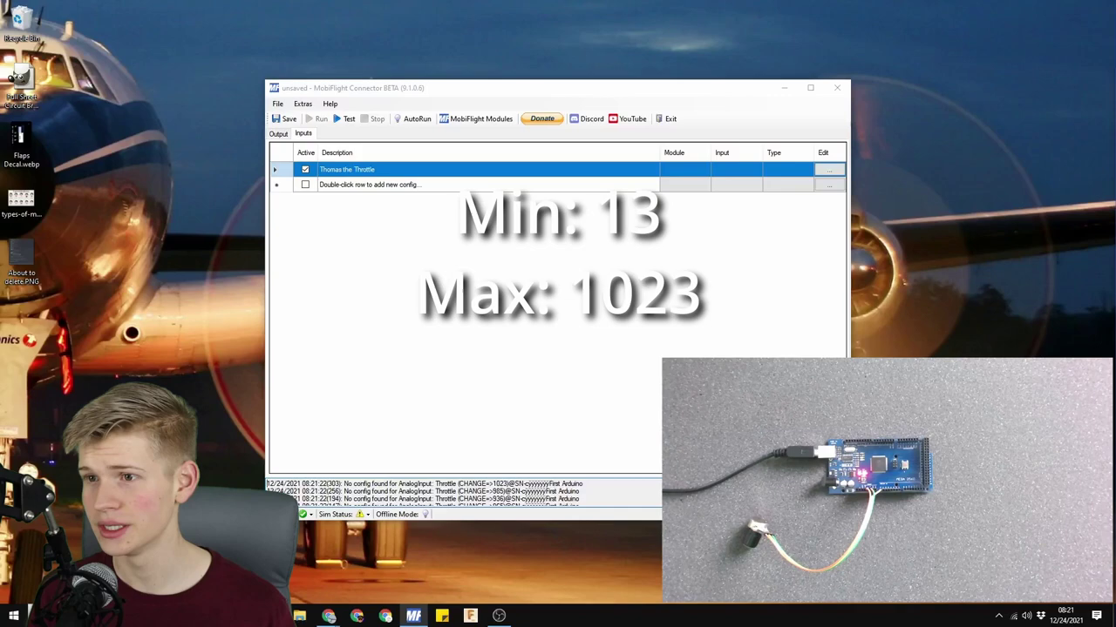
- Tile Chrome with HubHop on the left half and MobiFlight on the right half
left_click(152, 620)
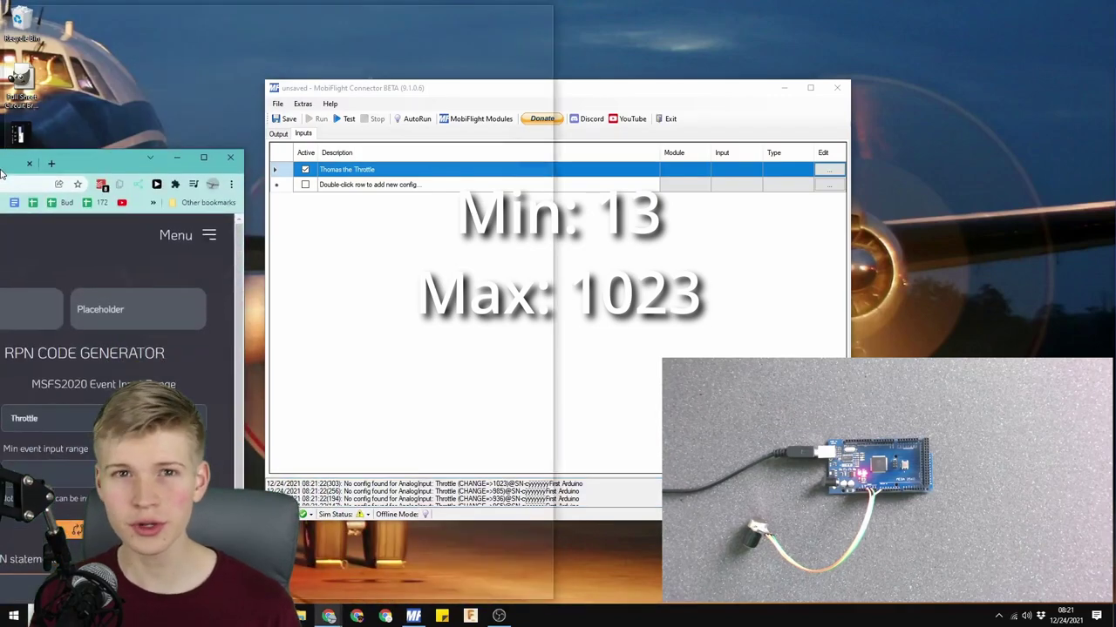
key("super+Left")
left_click(673, 181)
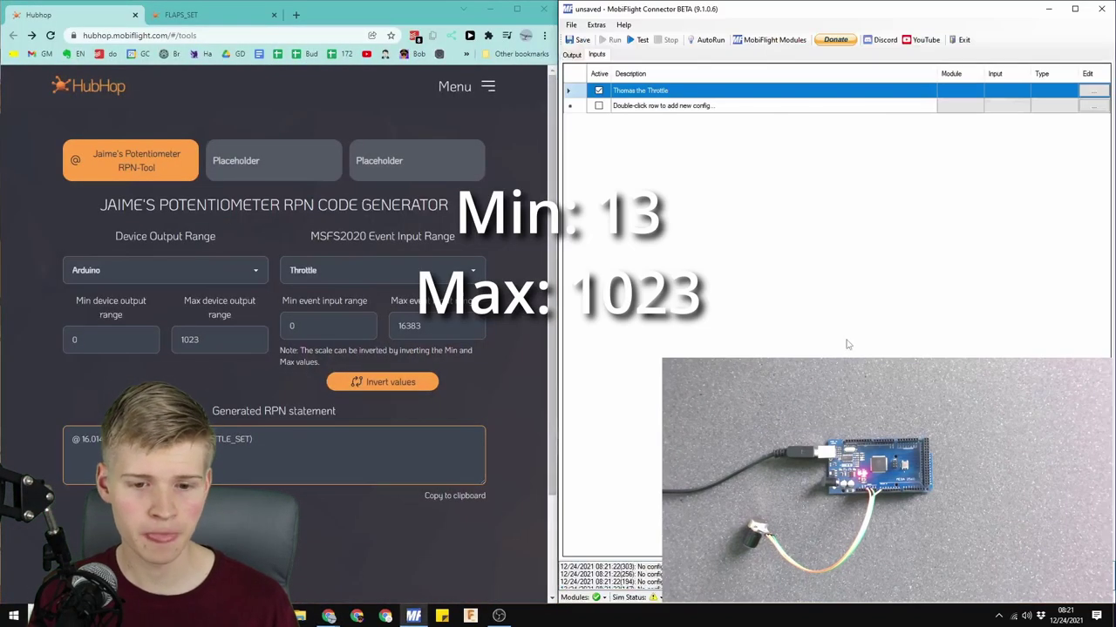
- Enter event input range 13 to 1023 and select the regenerated THROTTLE_SET RPN statement
left_click(292, 325)
key("Tab")
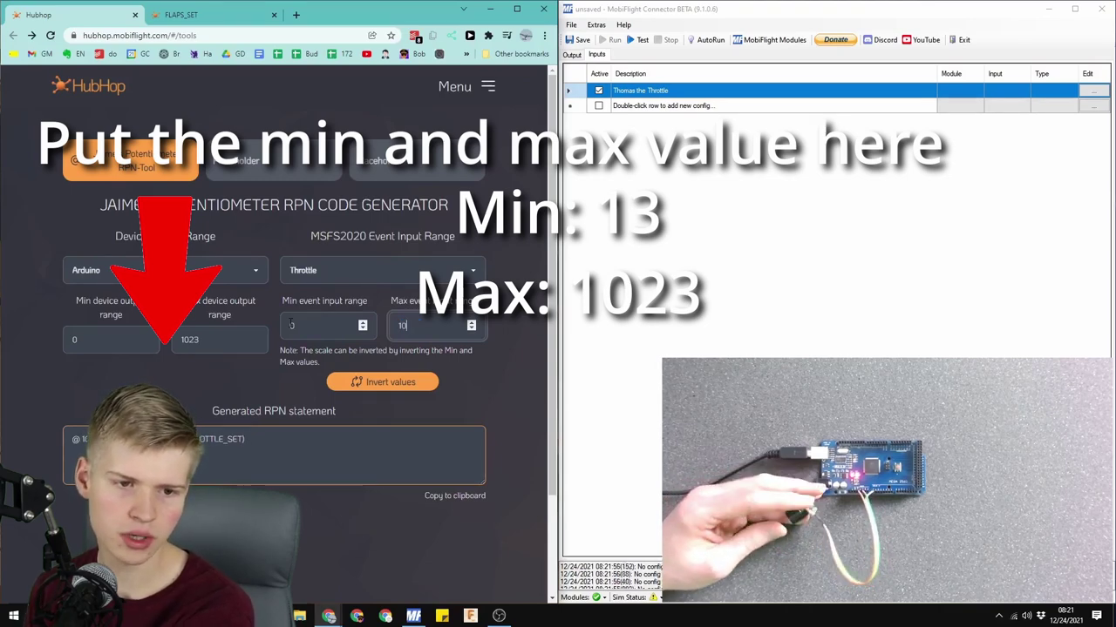
type("23")
double_click(292, 325)
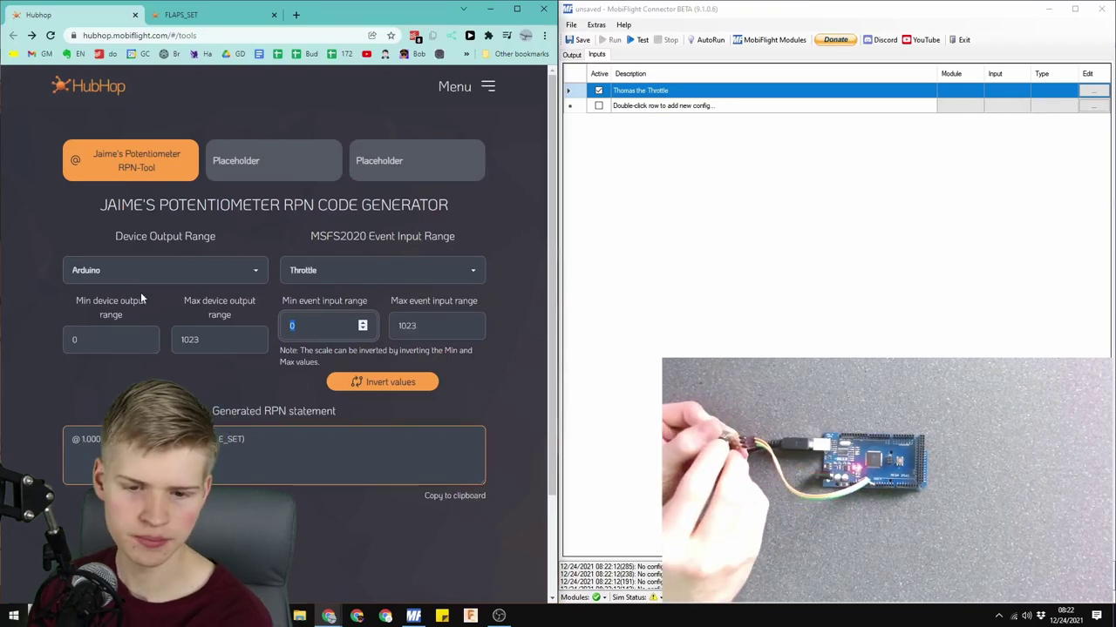
type("13")
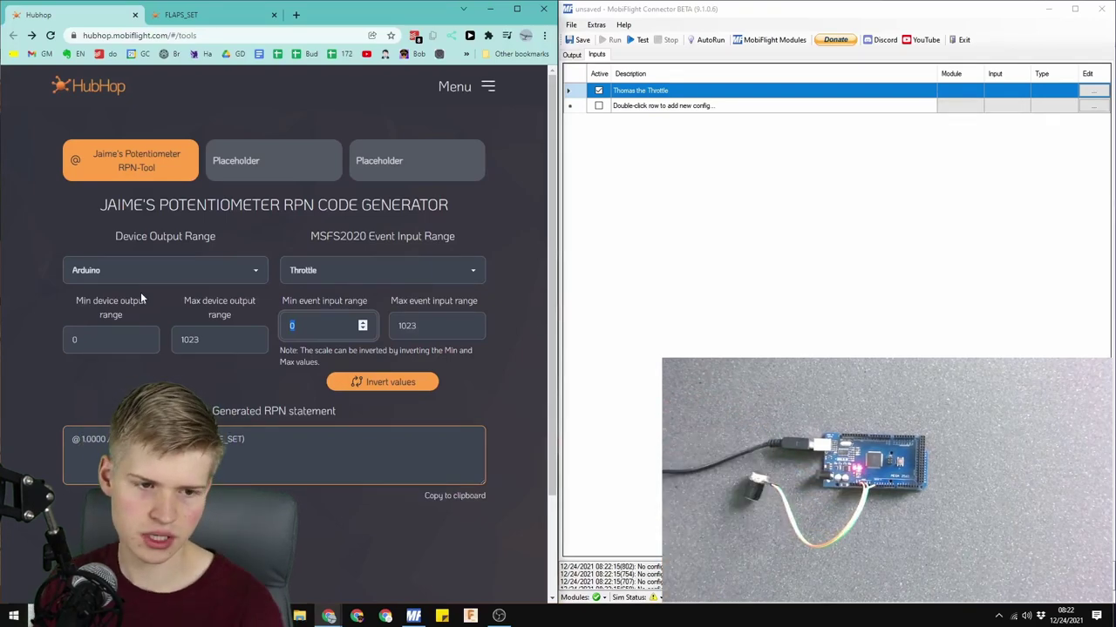
left_click(274, 443)
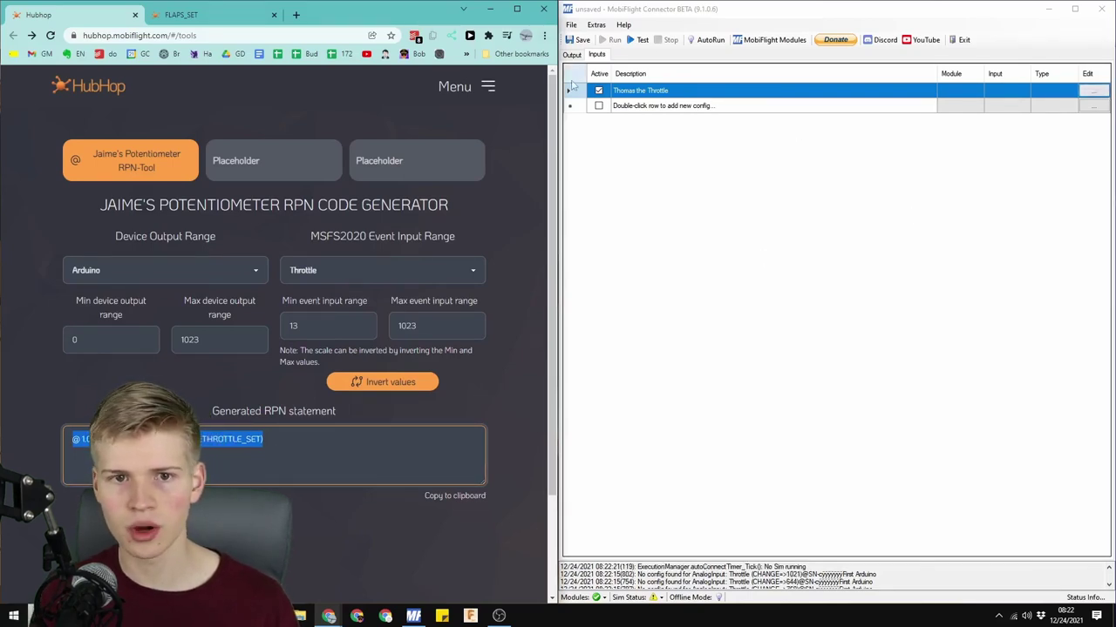
- Assign the Thomas the Throttle input to the First Arduino's Throttle potentiometer
left_click(1096, 91)
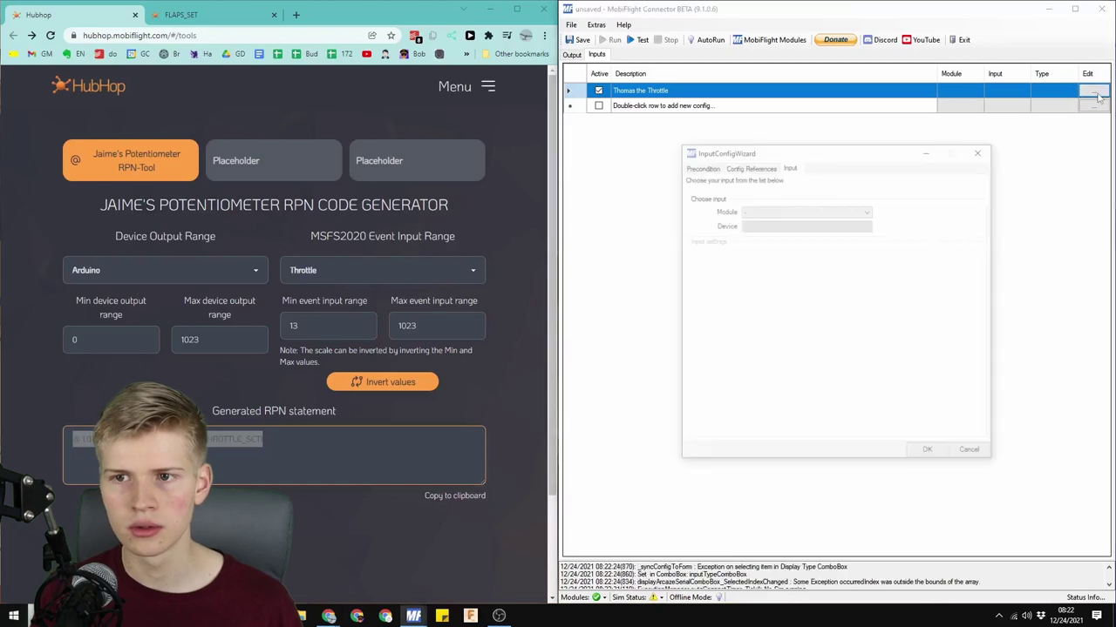
left_click(810, 212)
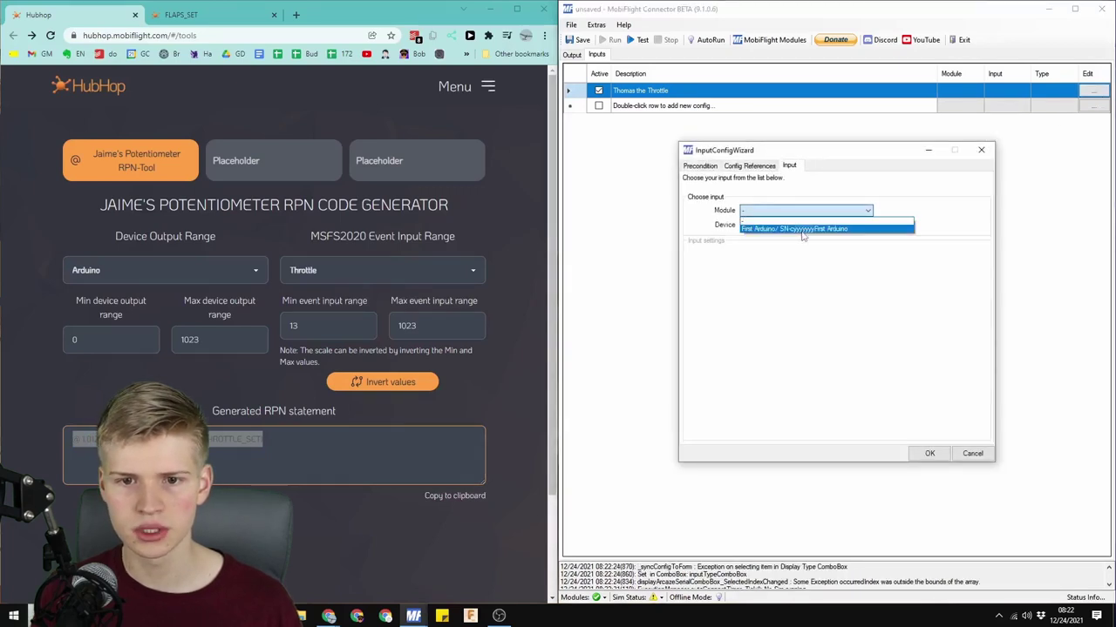
left_click(805, 228)
left_click(797, 225)
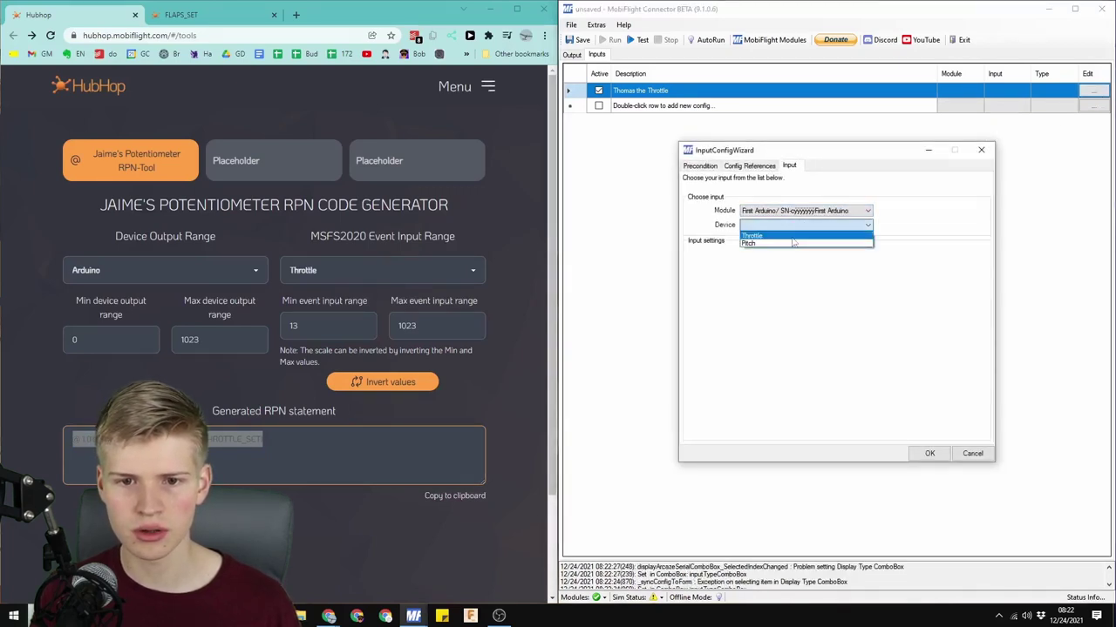
left_click(791, 235)
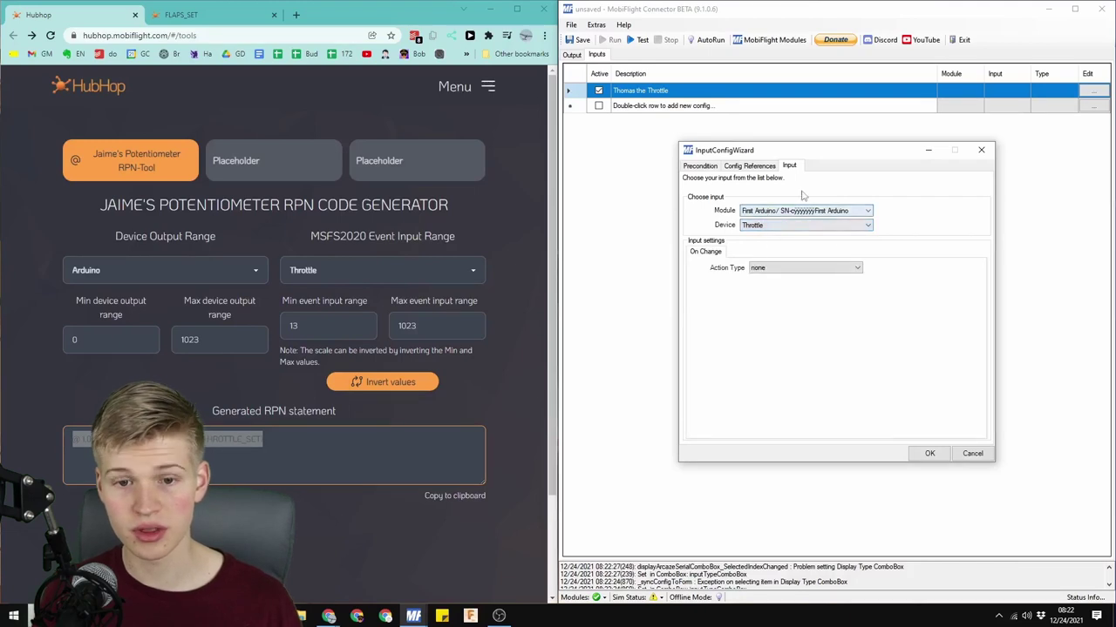
- Set action type to MSFS2020 - Custom Input with the pasted HubHop THROTTLE_SET code, and confirm
left_click(805, 269)
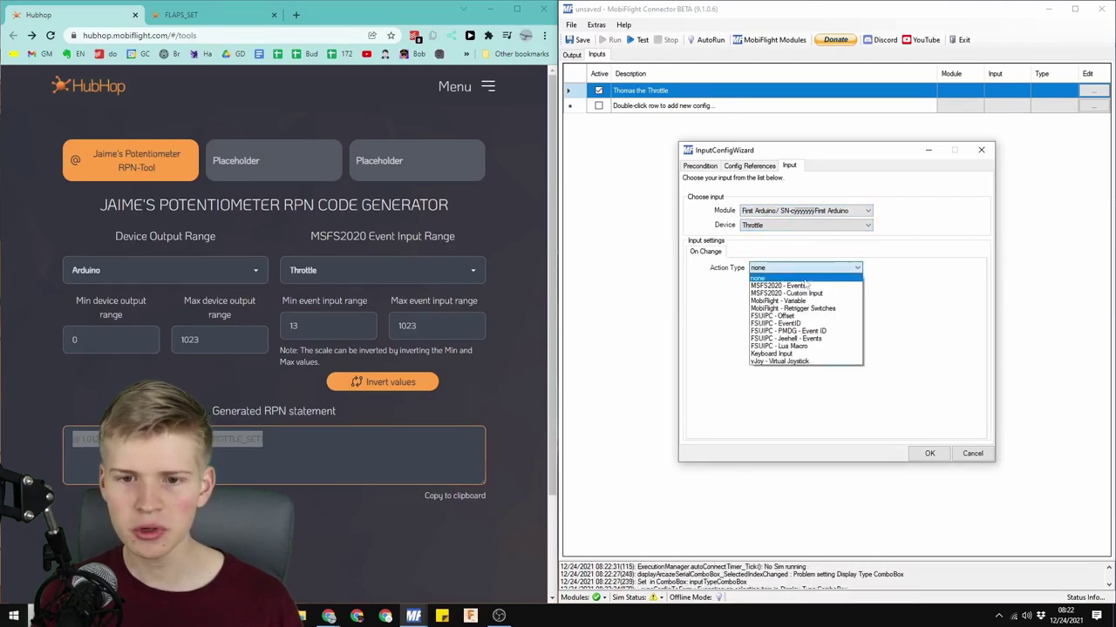
left_click(802, 294)
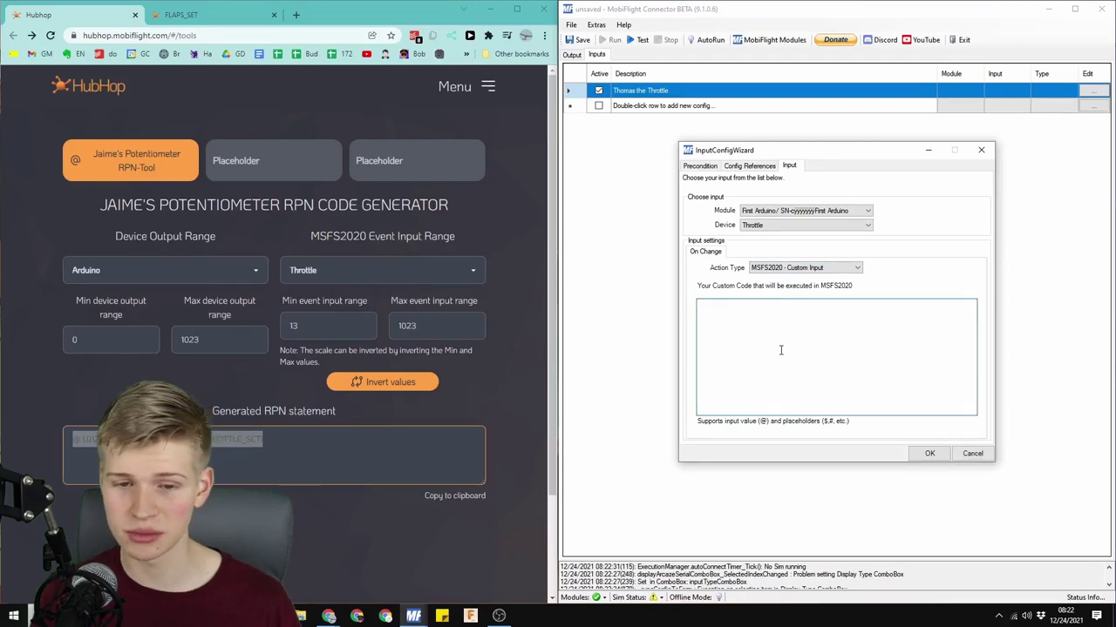
type("@ 1.0129 / 13 + 13 max 1023 min (>K:THROTTLE_SET)")
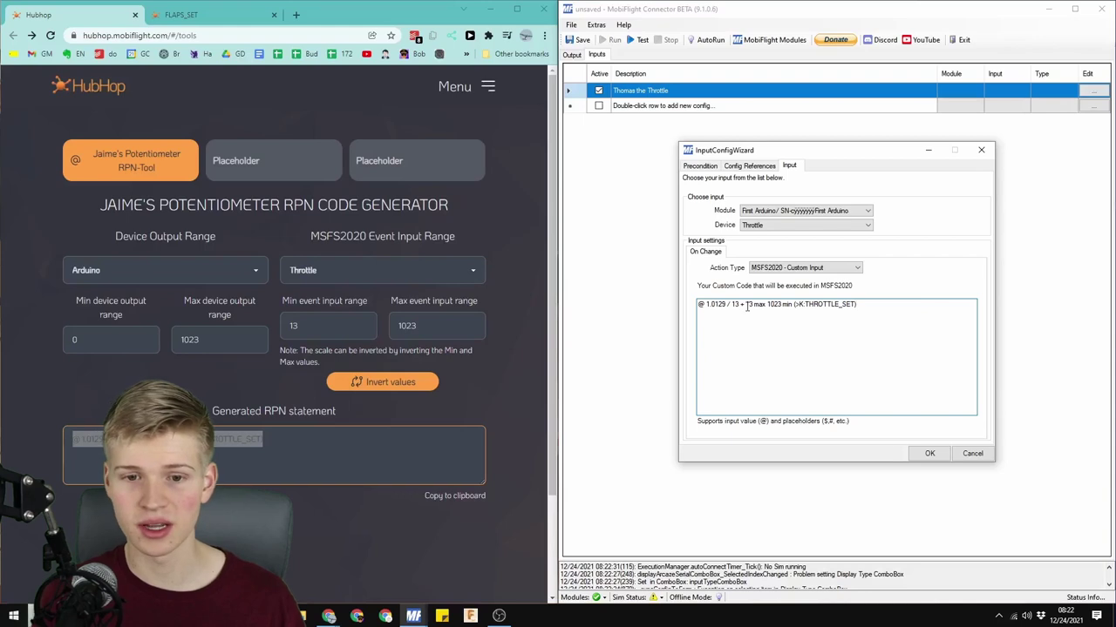
left_click(740, 355)
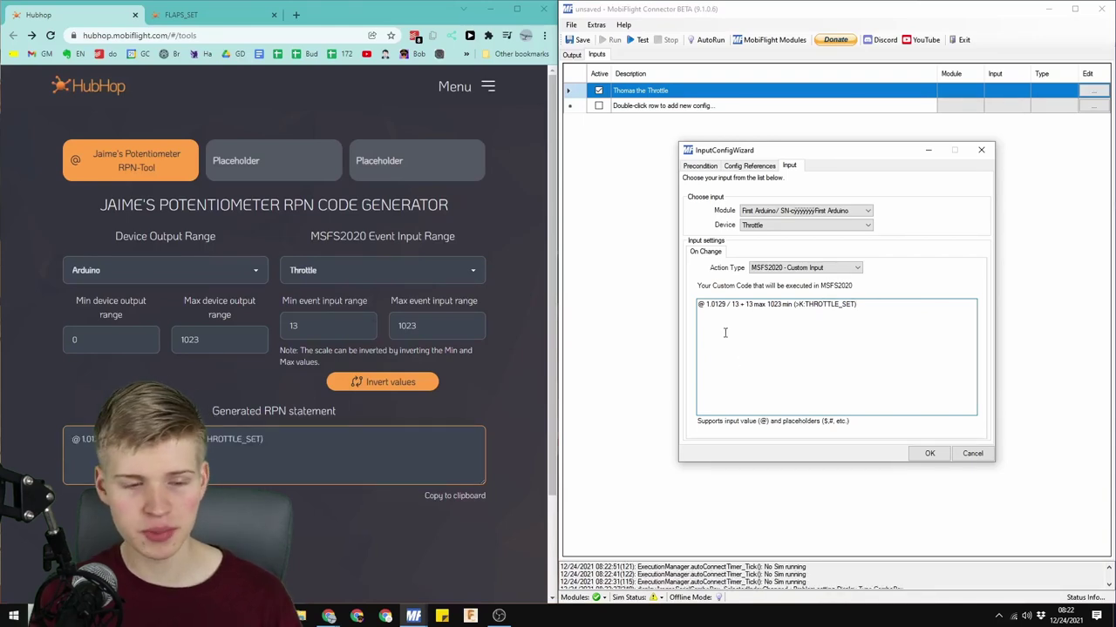
key("alt+Tab")
left_click(850, 312)
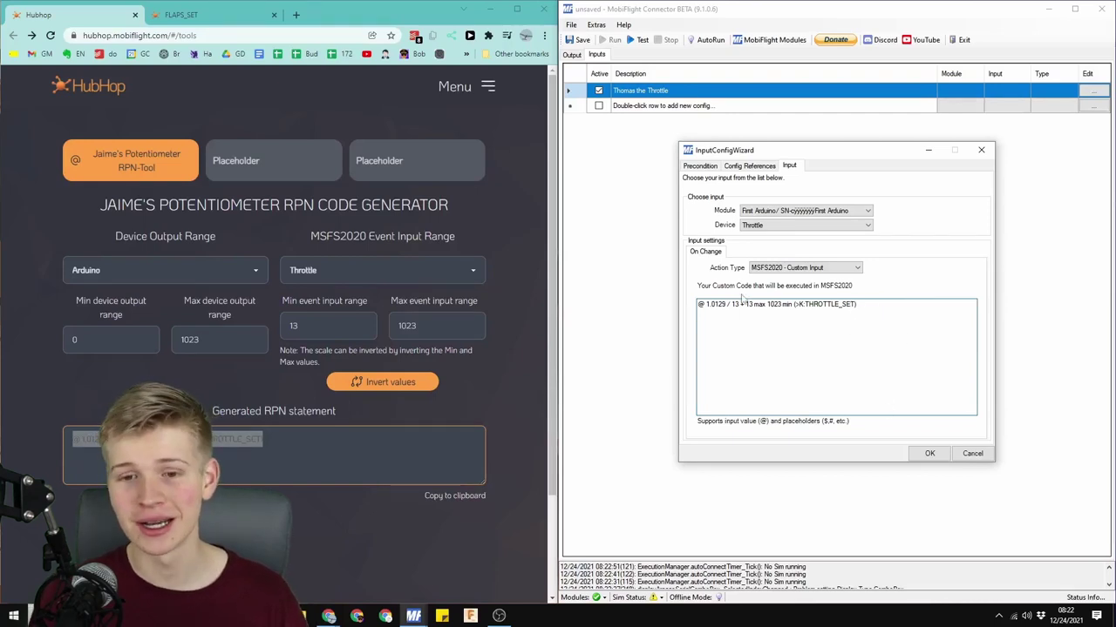
left_click(930, 454)
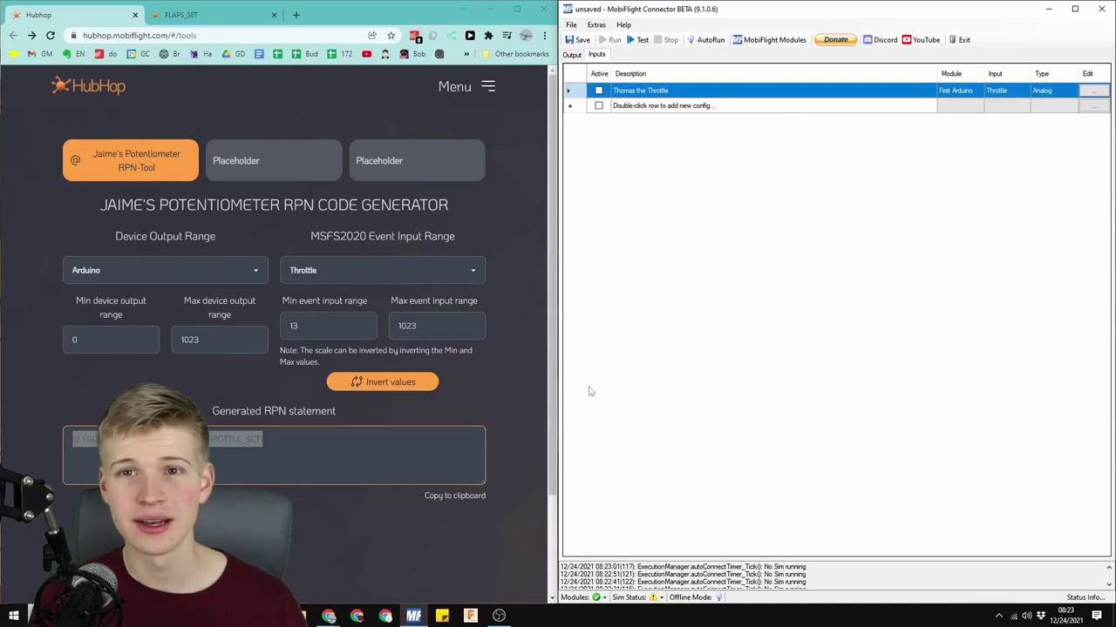
- Make Thomas the Throttle active, confirm the simulator is connected, and run the configuration
key("space")
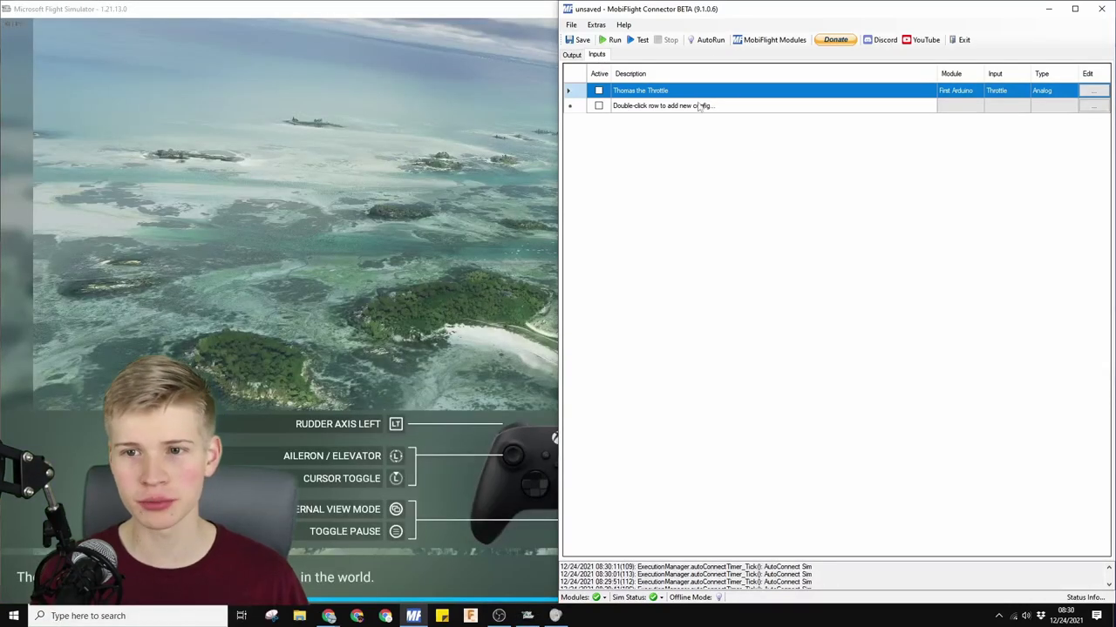
left_click(598, 91)
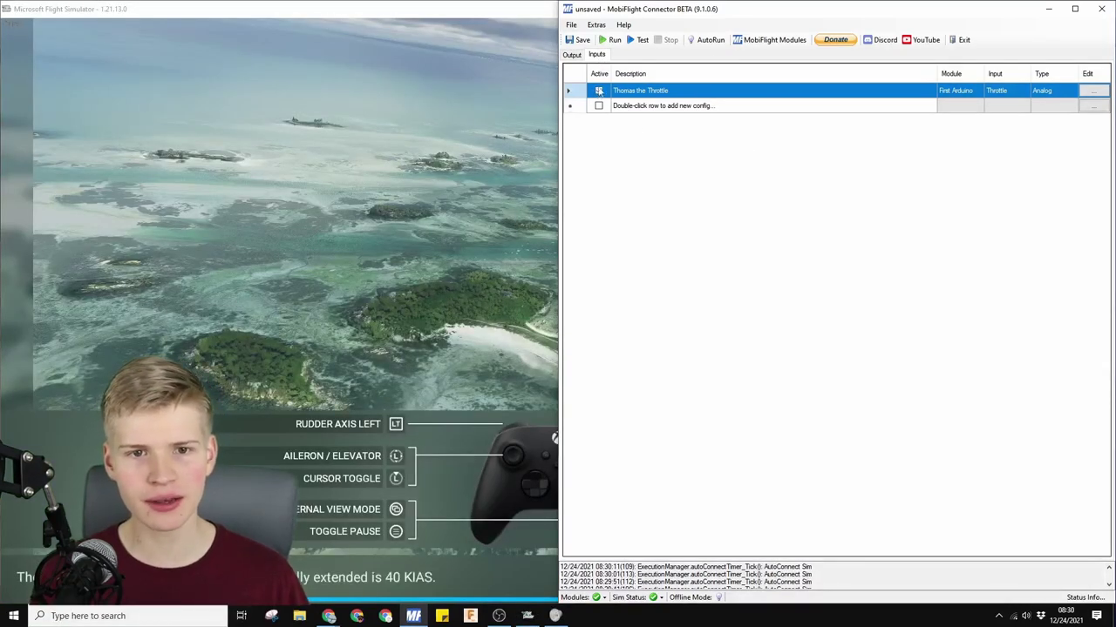
left_click(659, 598)
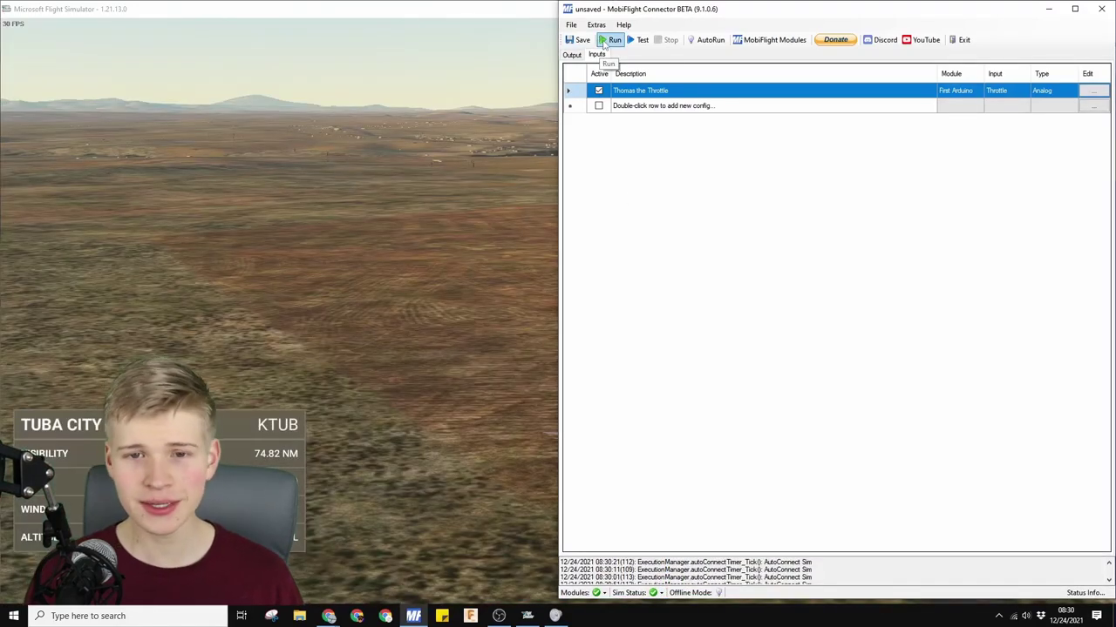
left_click(610, 40)
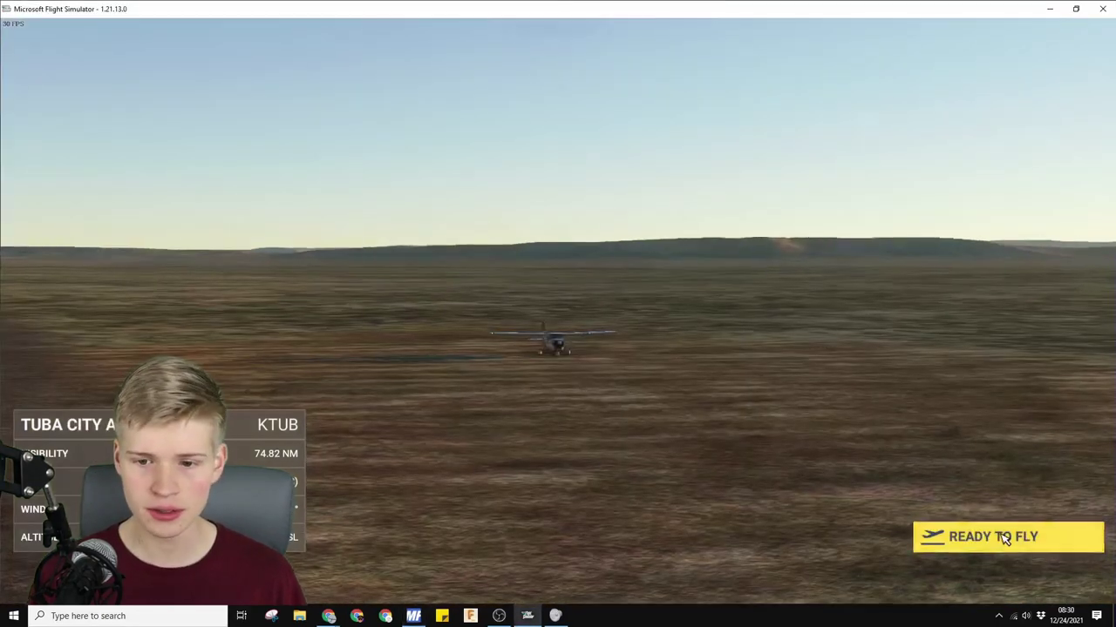
- Start the flight from Ready to Fly and hide the cockpit yoke to reveal the throttle lever
left_click(1004, 538)
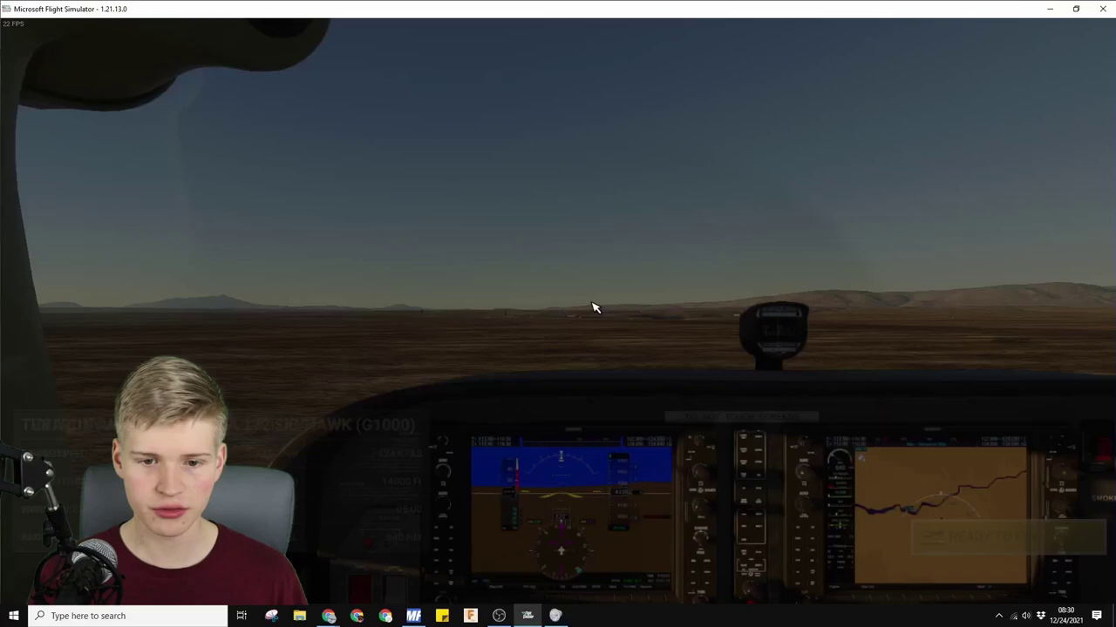
key("a")
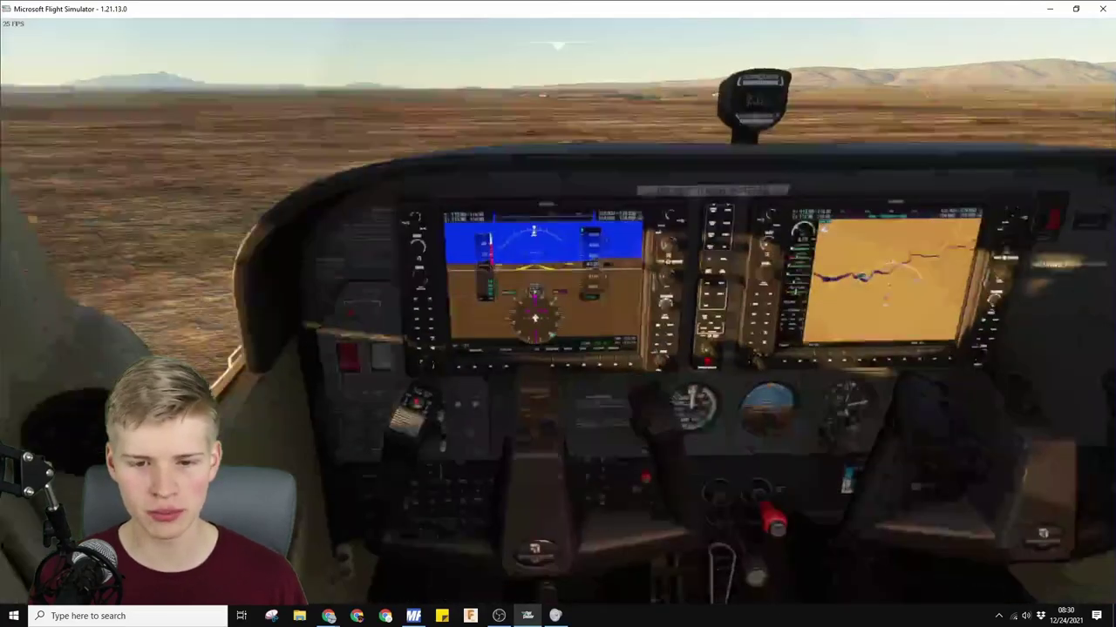
left_click(536, 391)
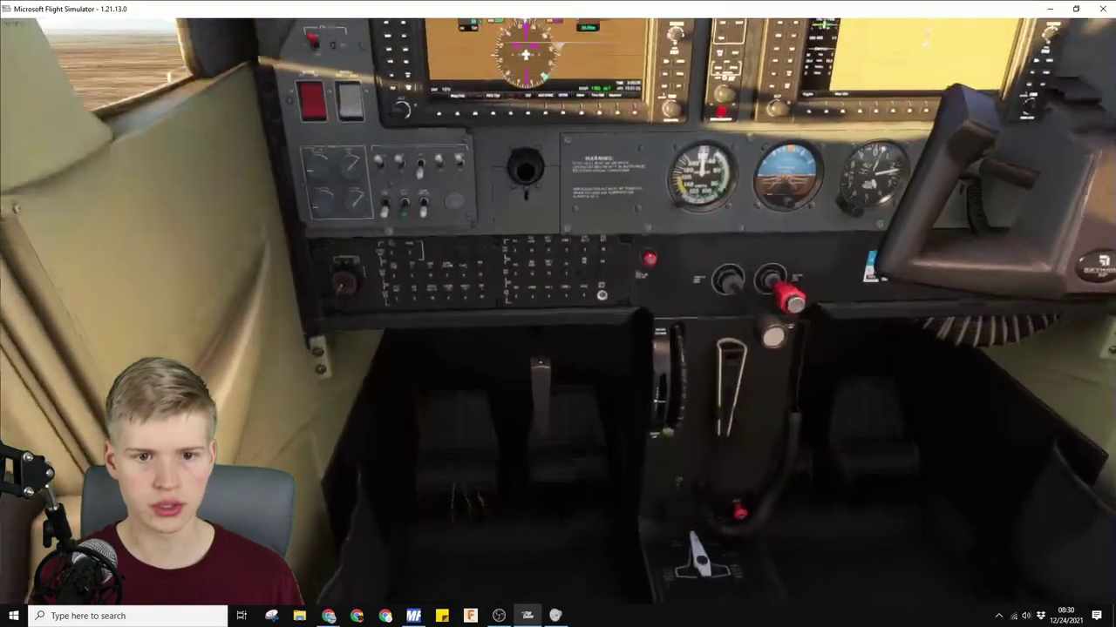
key("a")
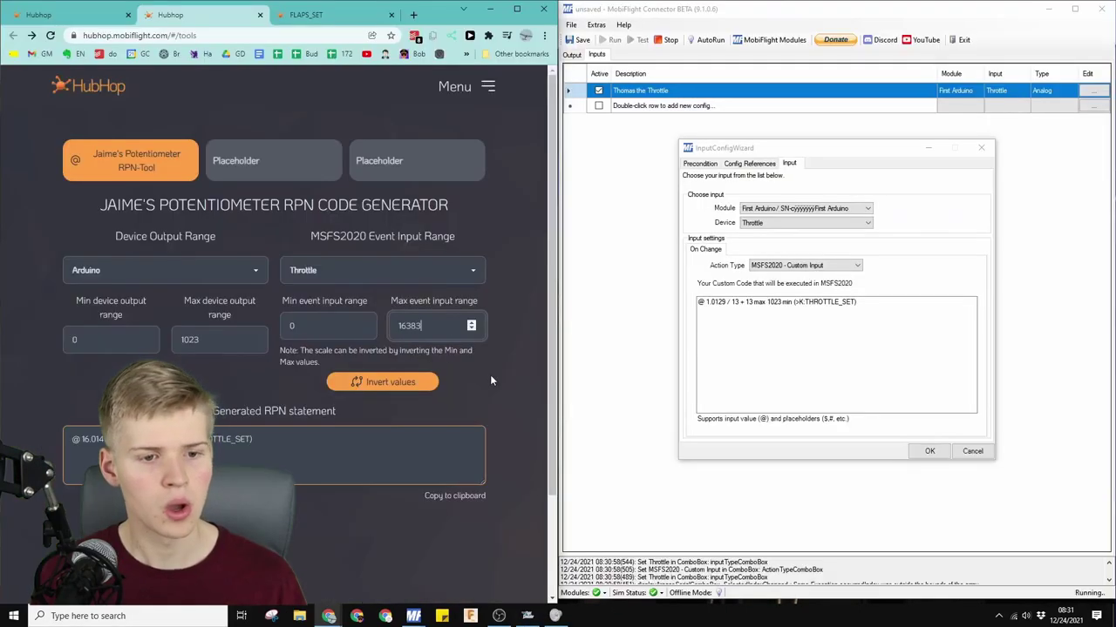
left_click(488, 373)
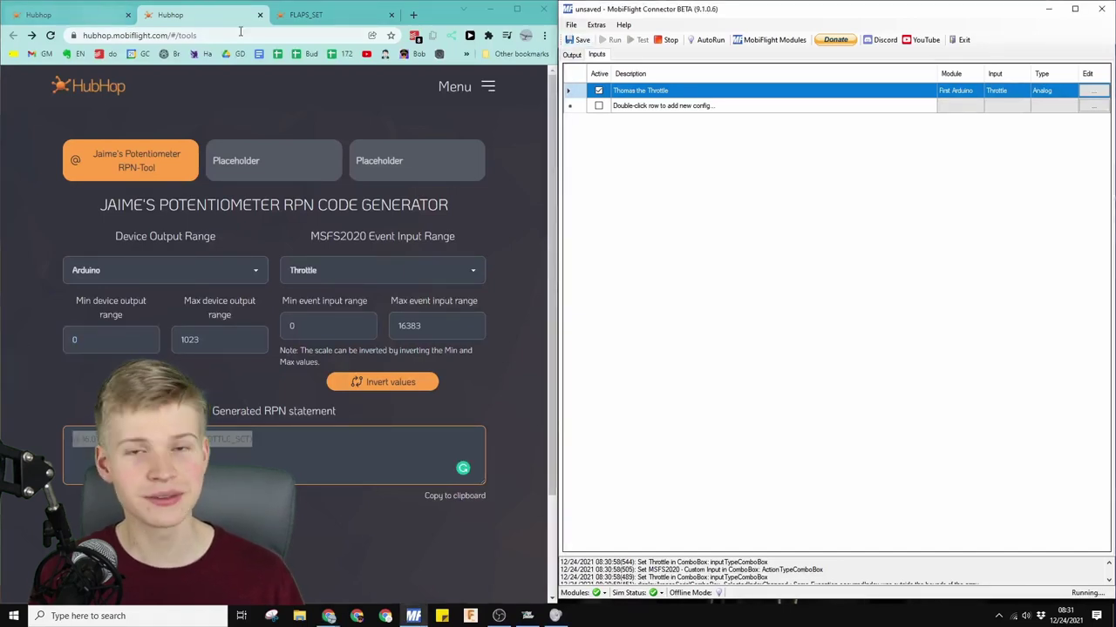
- Close the duplicate HubHop tab, reopen the throttle's custom code settings, and return to HubHop
middle_click(59, 19)
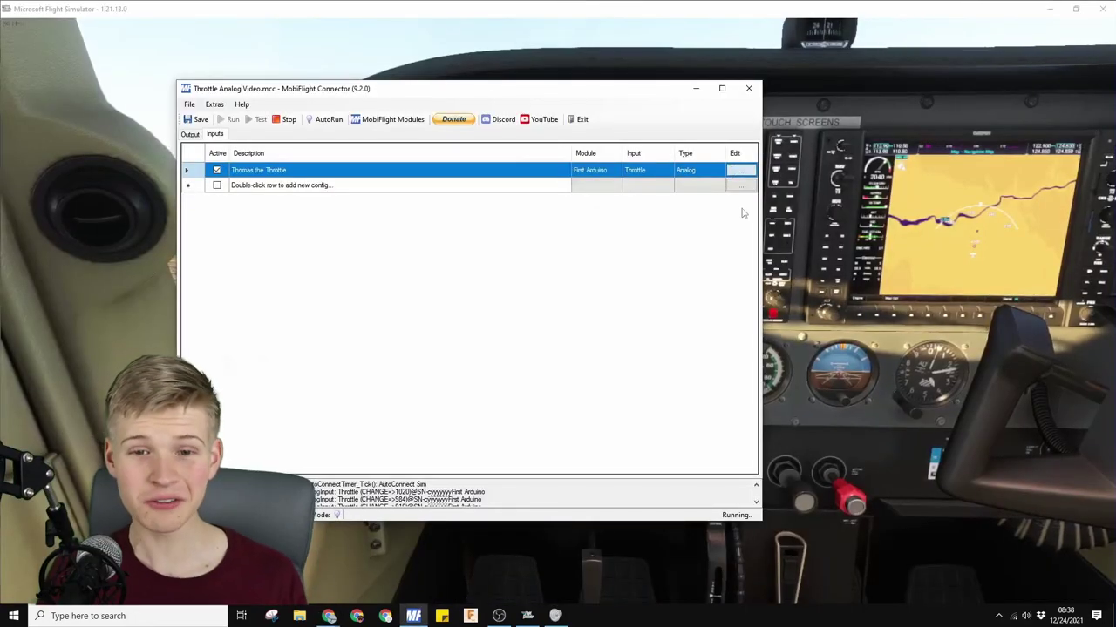
left_click(741, 171)
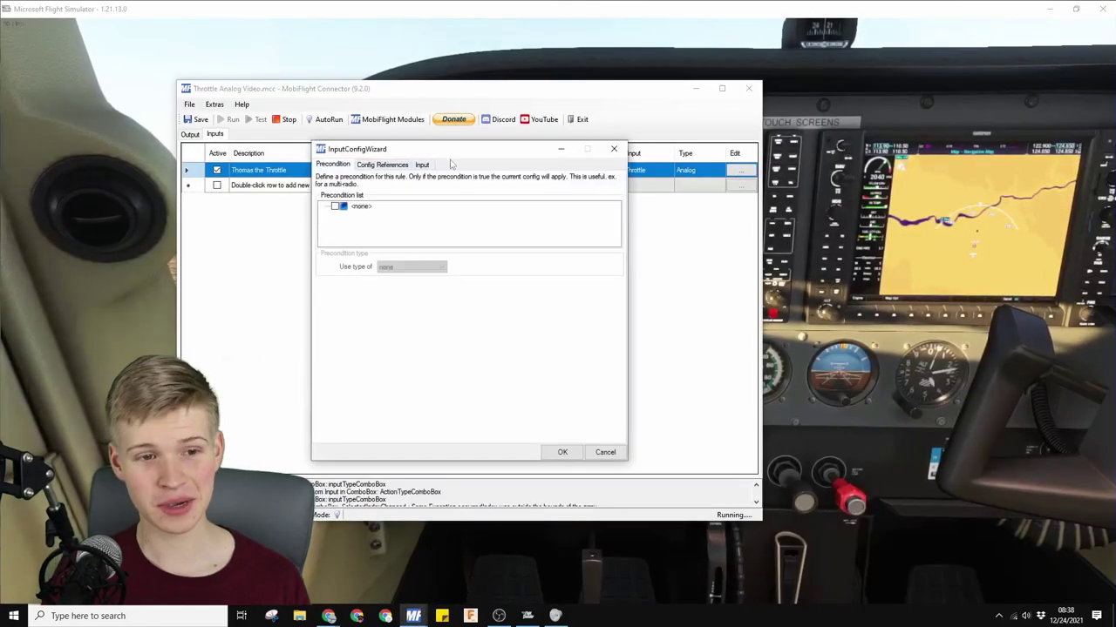
left_click(422, 165)
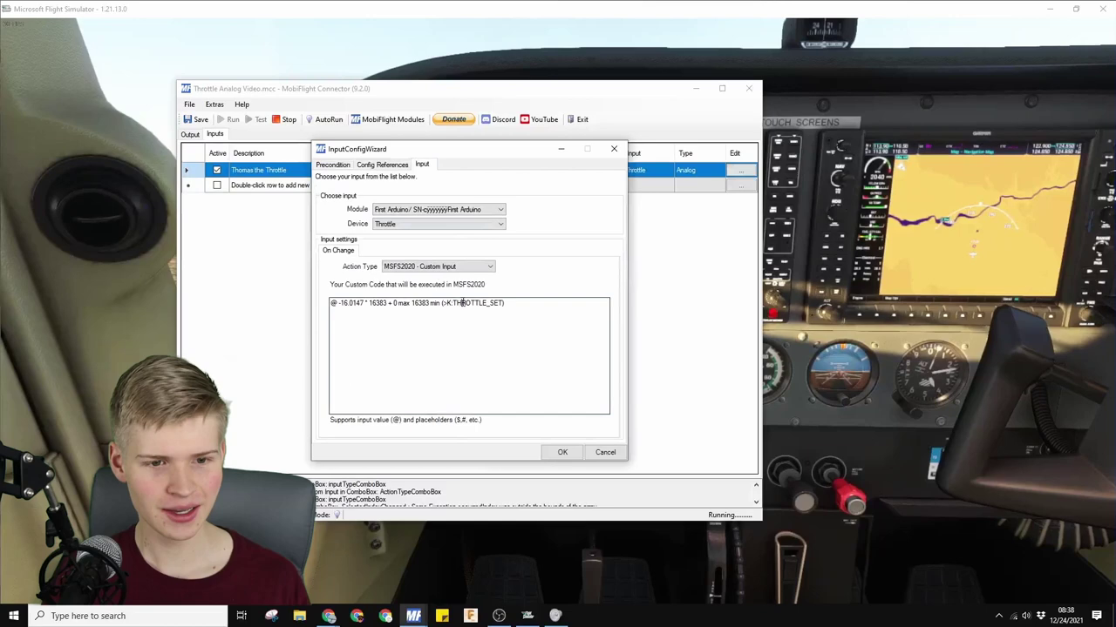
left_click(328, 616)
left_click(523, 571)
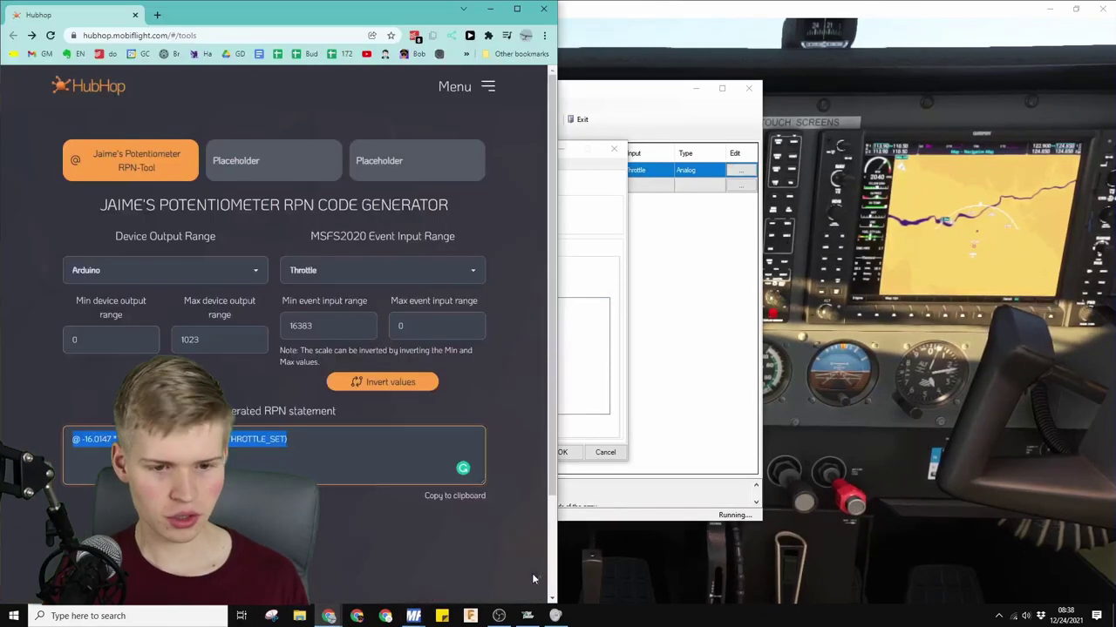
- Adjust the event input range fields in HubHop's Potentiometer RPN-Tool
double_click(326, 338)
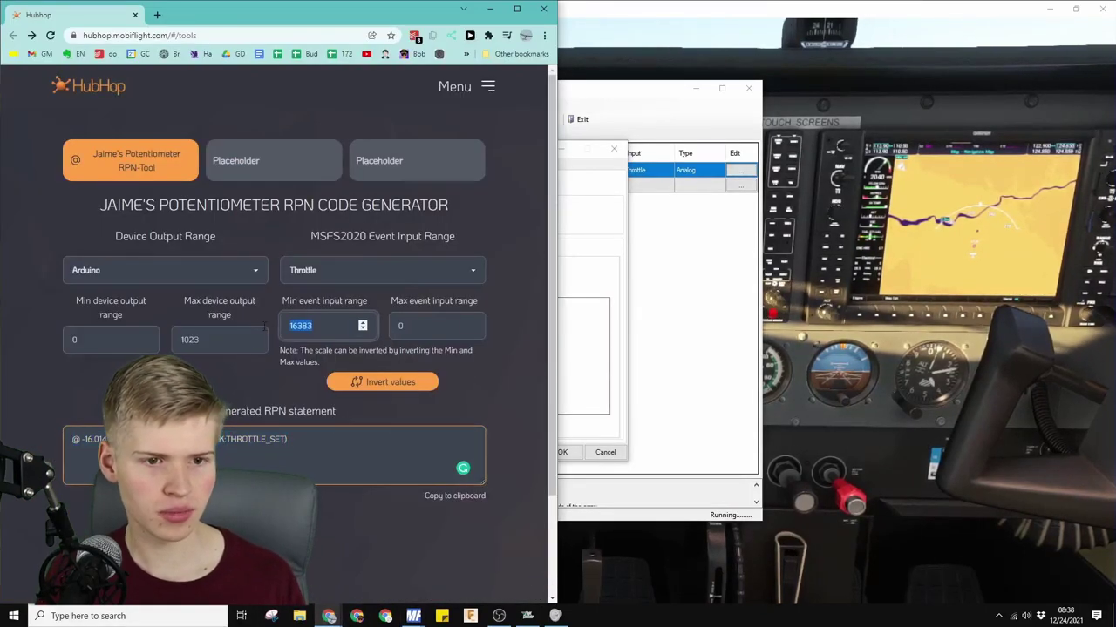
key("Tab")
double_click(326, 338)
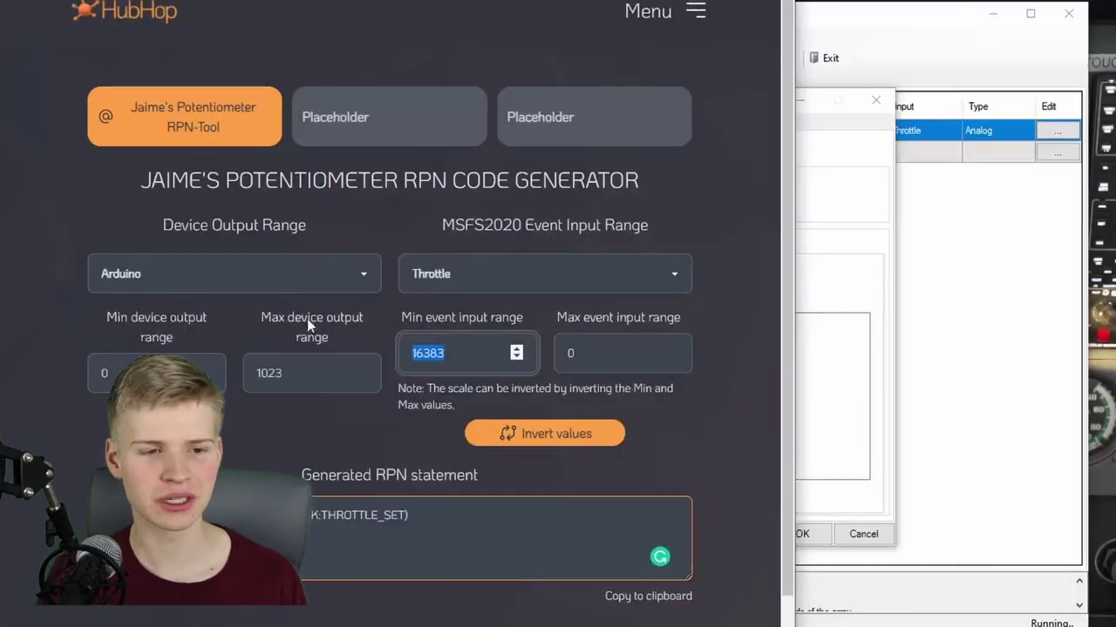
left_click(416, 352)
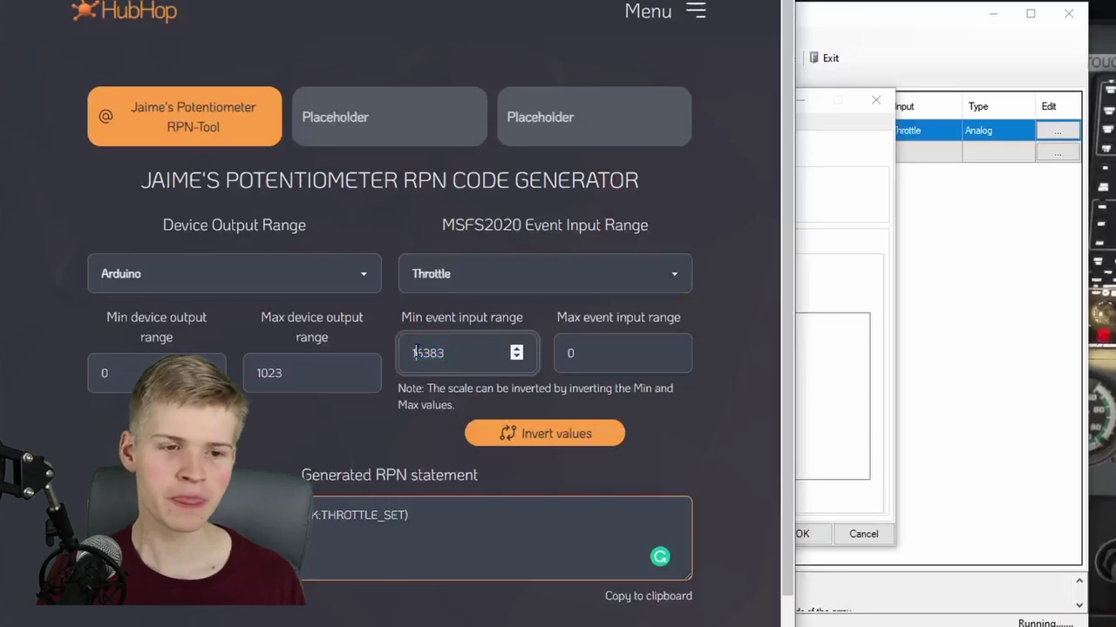
left_click(471, 319)
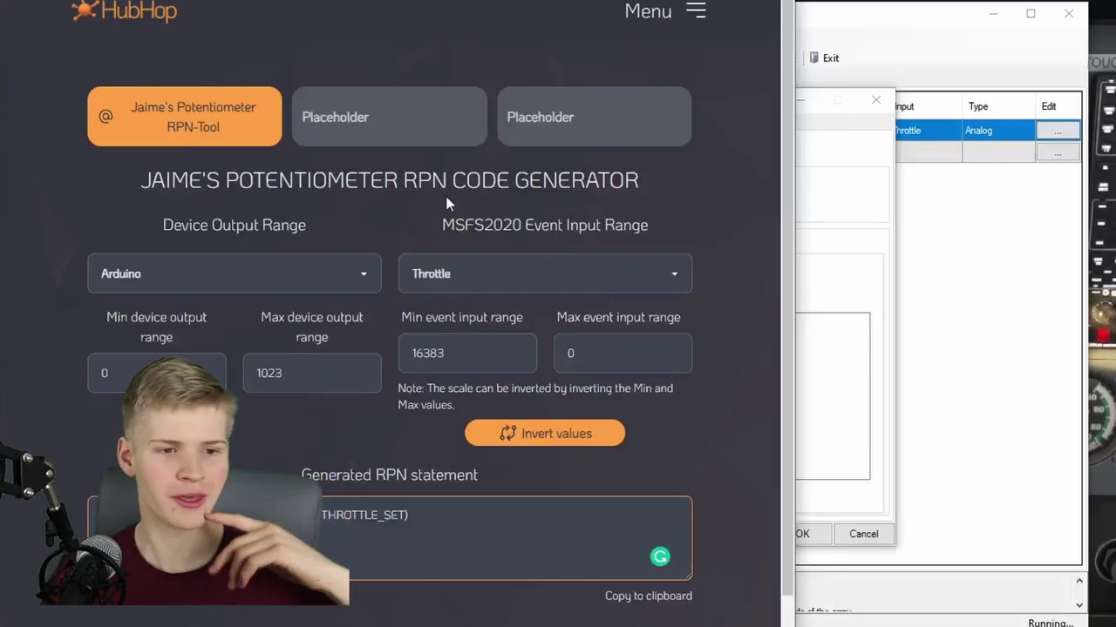
double_click(429, 353)
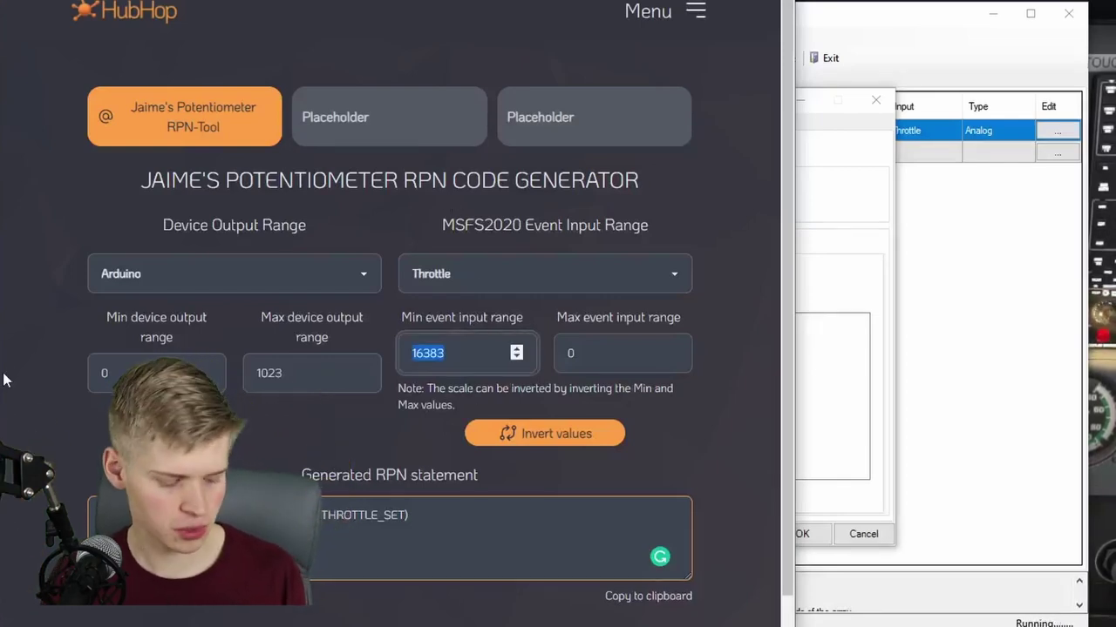
left_click(353, 413)
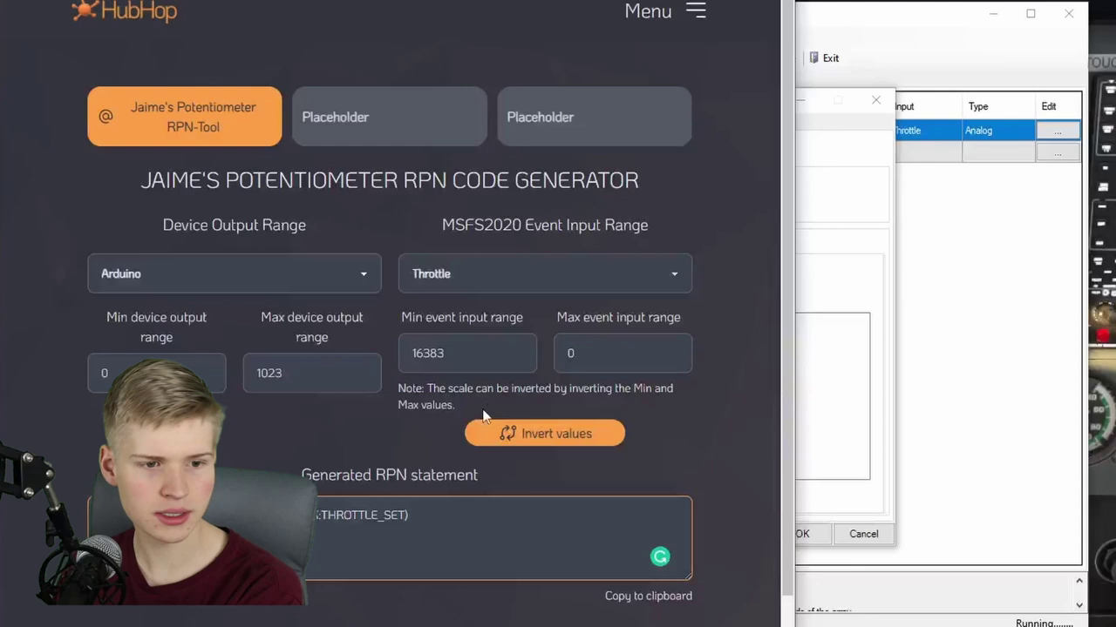
double_click(511, 352)
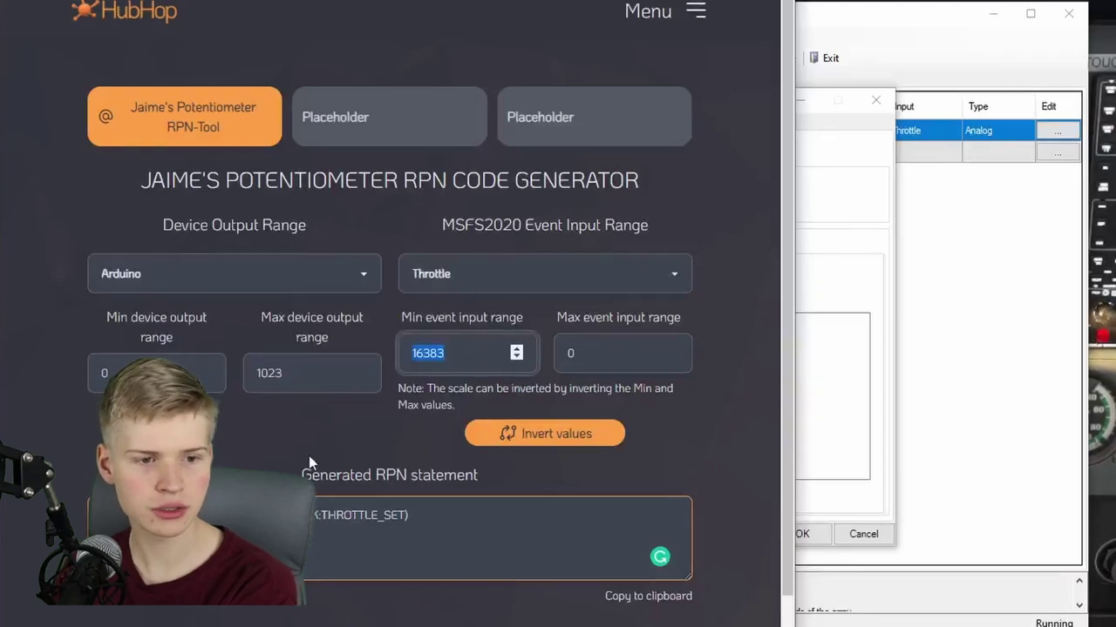
- Set the device output range to 13–1022 and copy the generated RPN statement
double_click(285, 374)
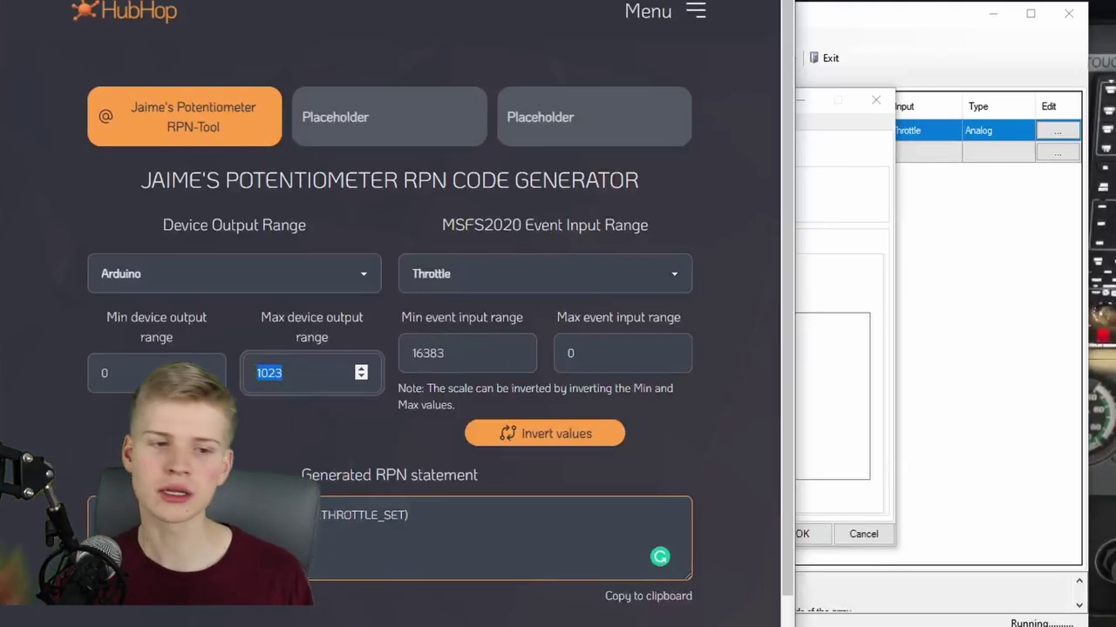
key("Tab")
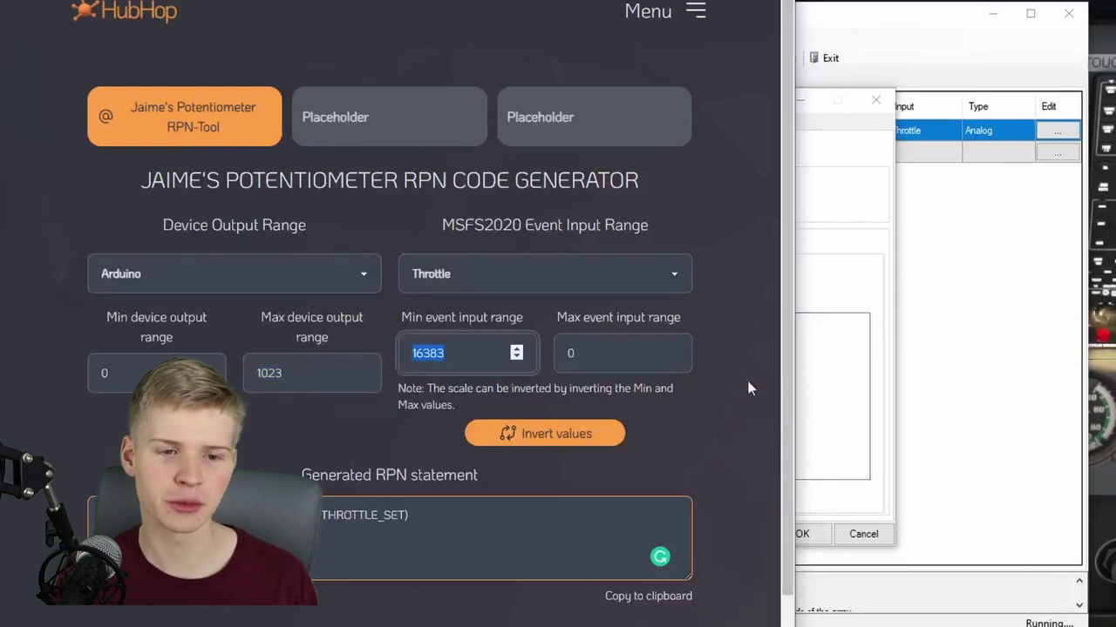
double_click(100, 373)
type("13")
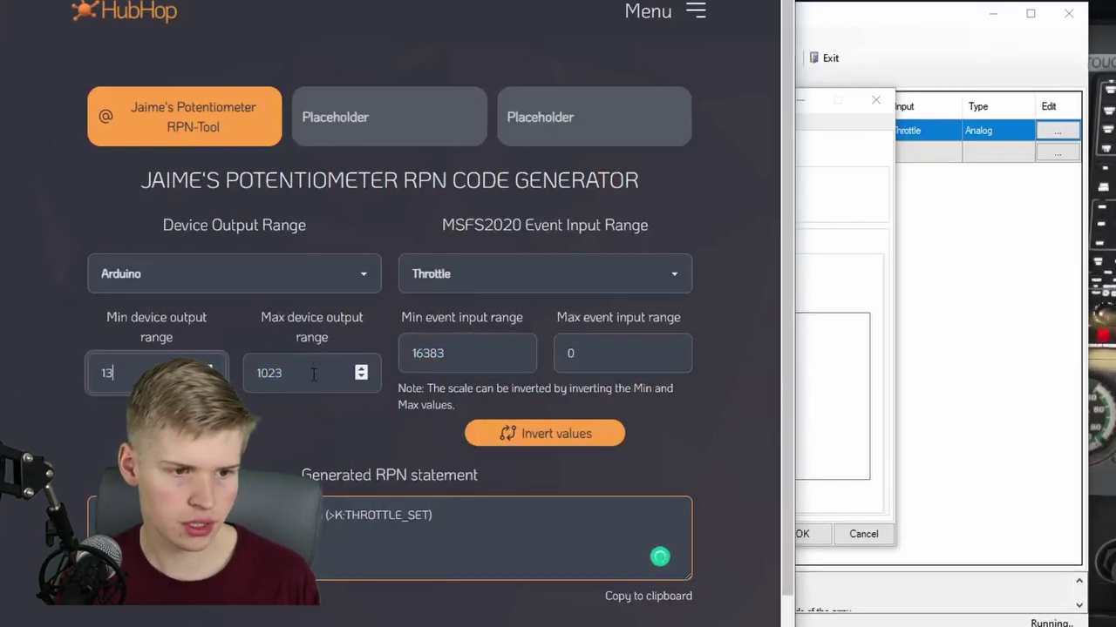
key("Tab")
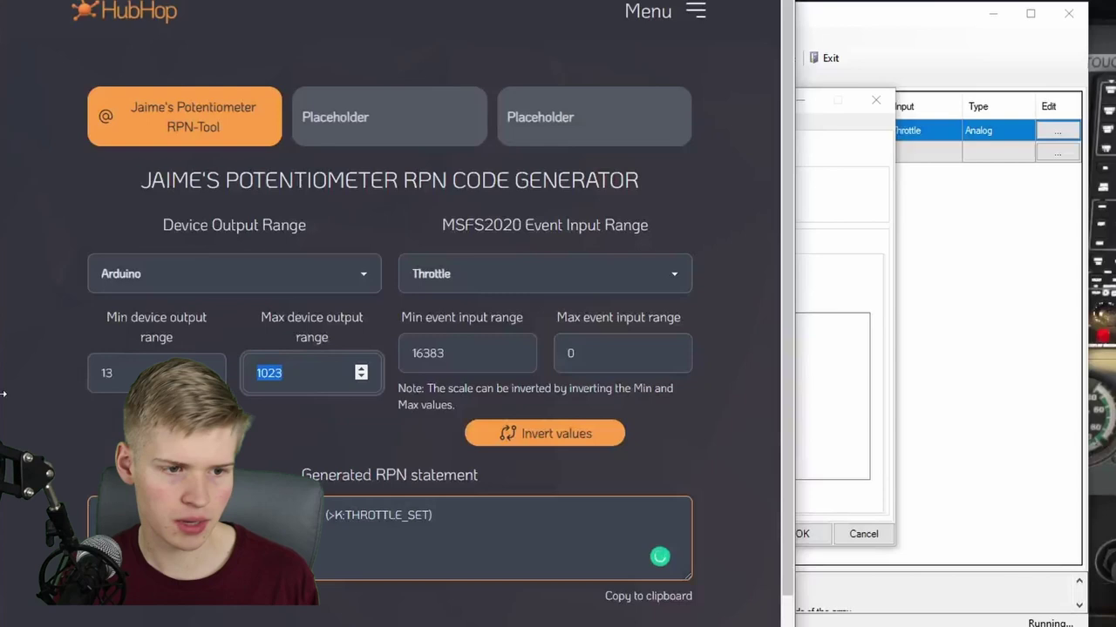
type("1022")
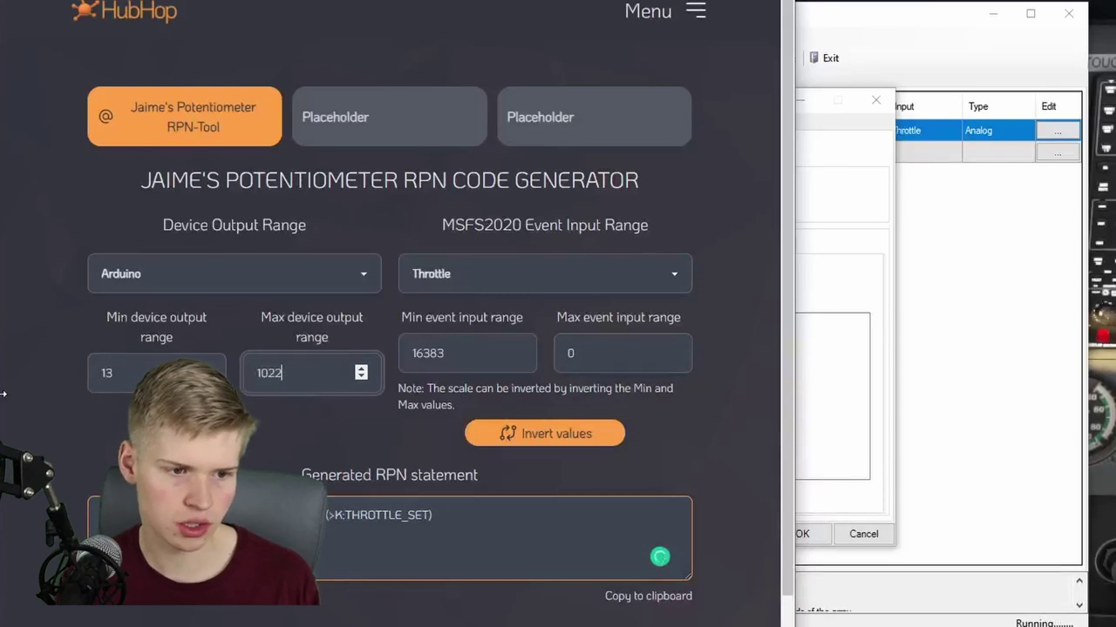
left_click(62, 311)
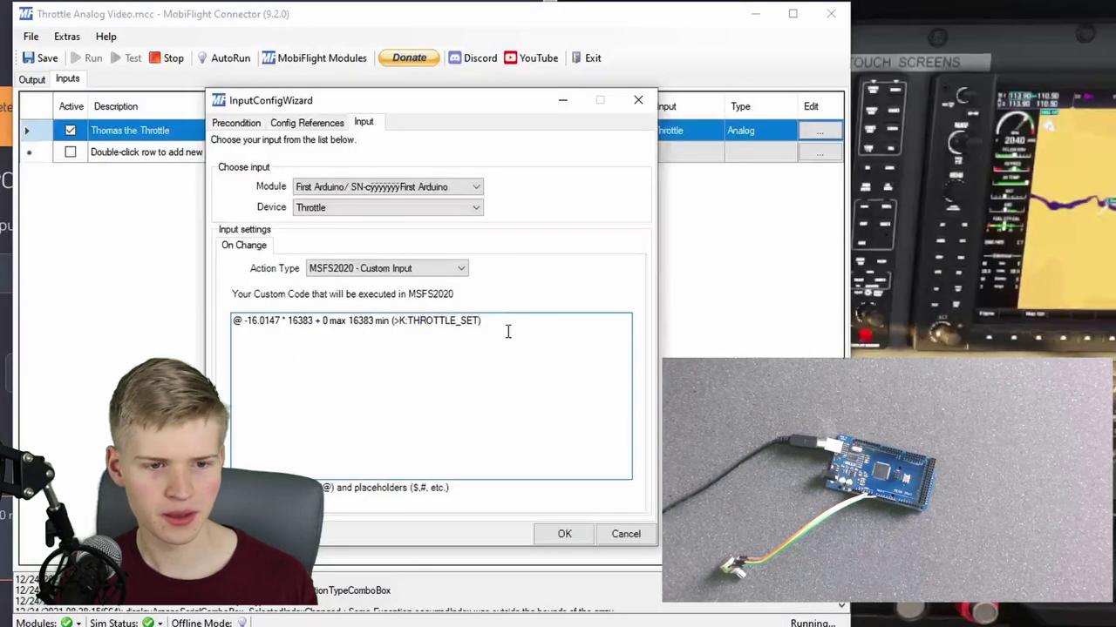
- Swap the throttle's custom code for the new 13–1022 statement, save the project, and stop running
key("ctrl+a")
type("@ 13 - -16.2369 * 16383 + 0 max 16383 min (>K:THROTTLE_SET)")
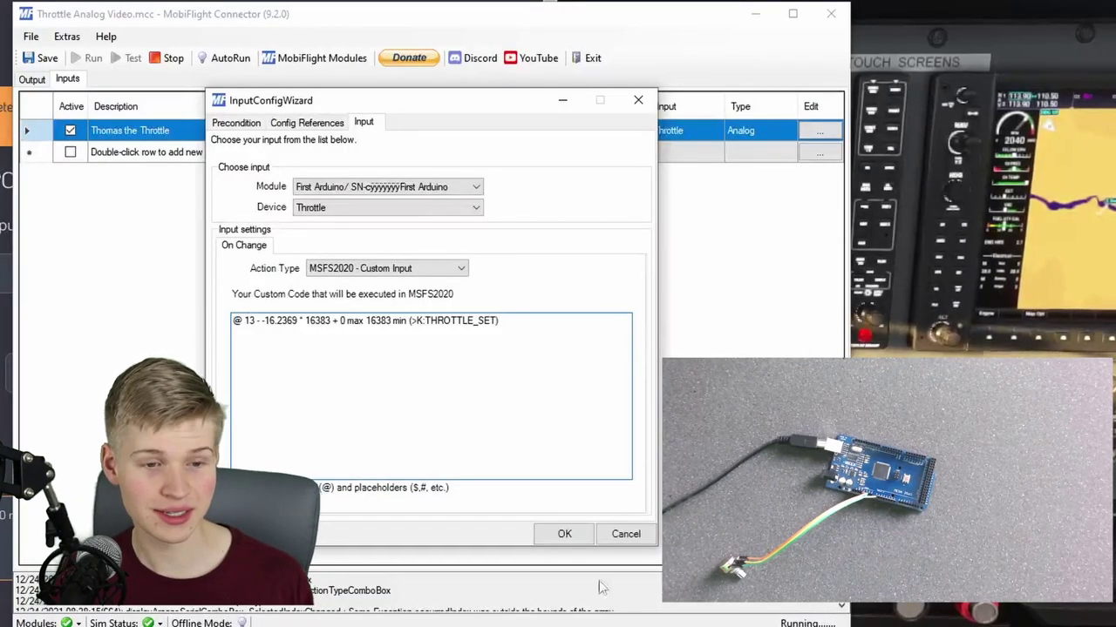
left_click(565, 534)
left_click(41, 57)
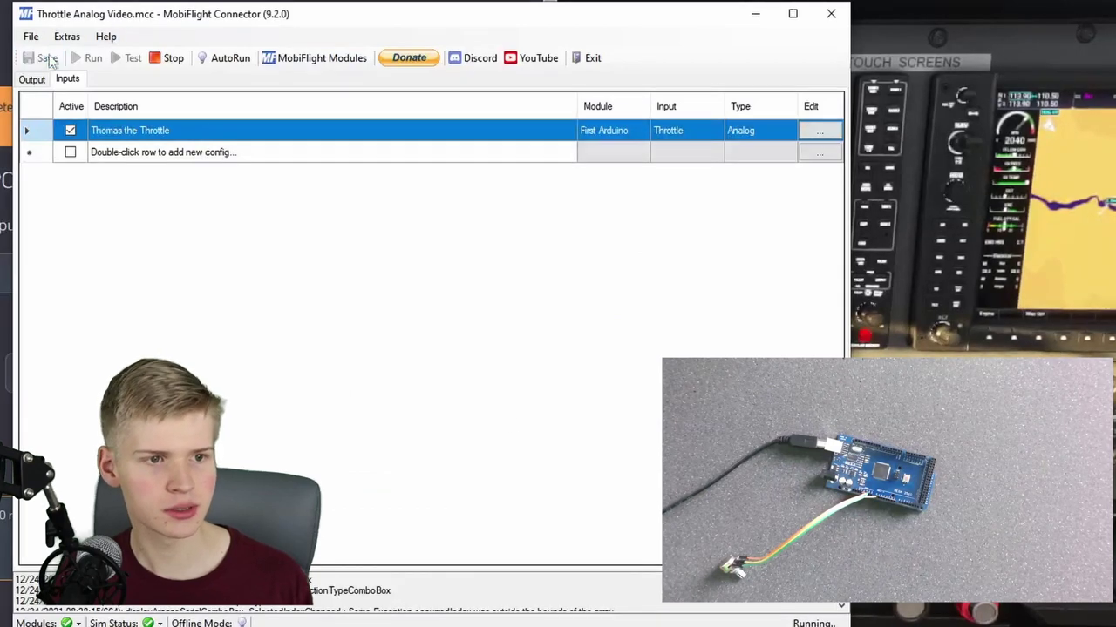
left_click(164, 61)
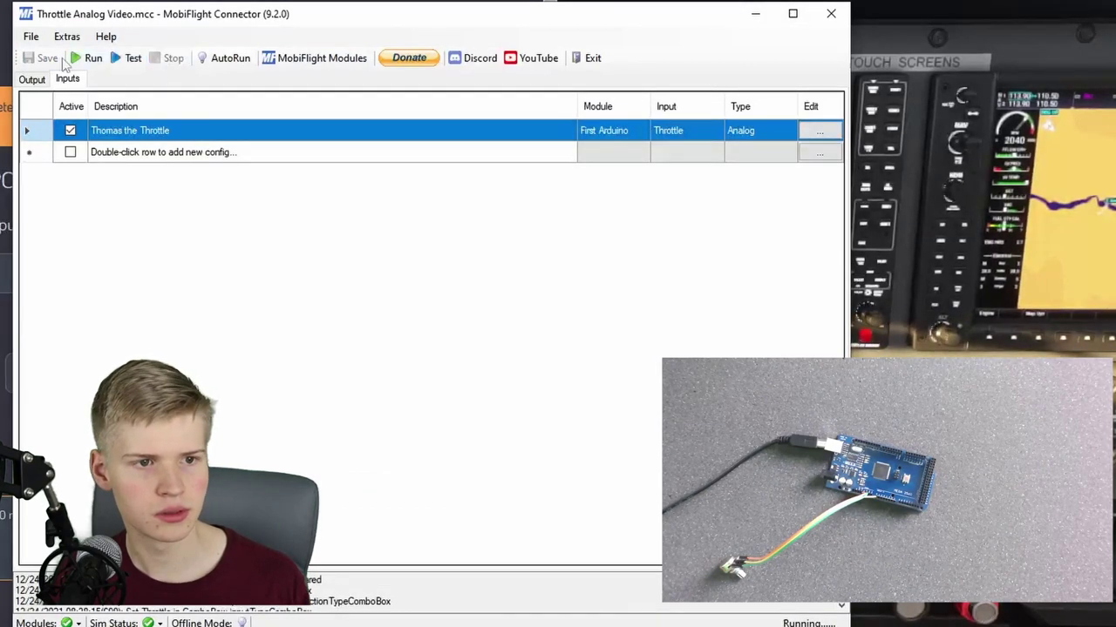
- Run the configuration again and cycle through the simulator and MobiFlight windows until reconnected
left_click(87, 57)
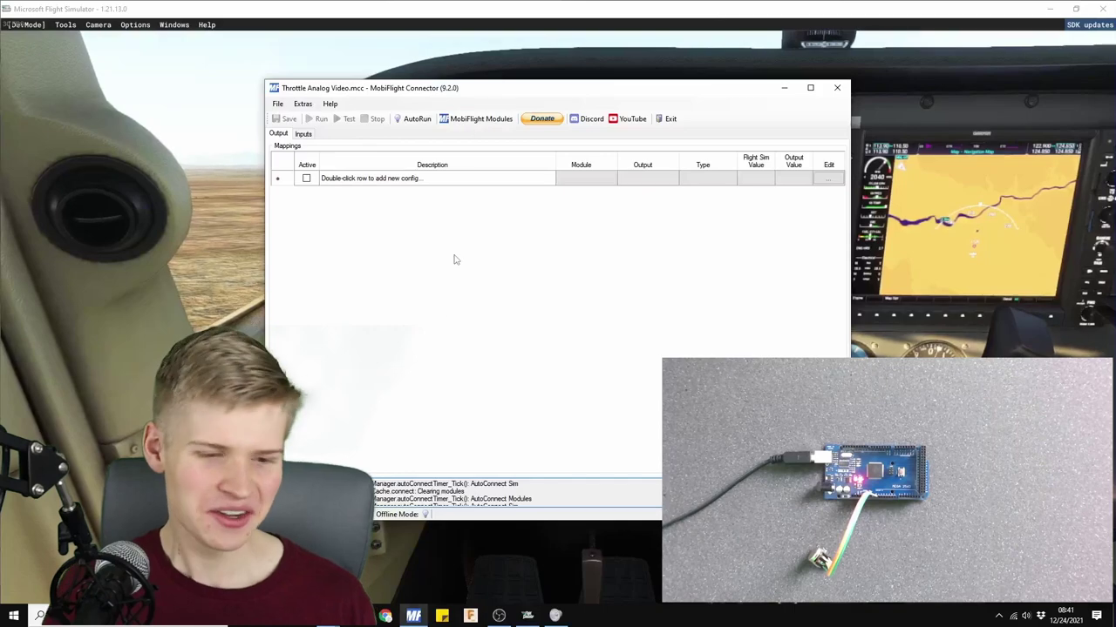
left_click(527, 616)
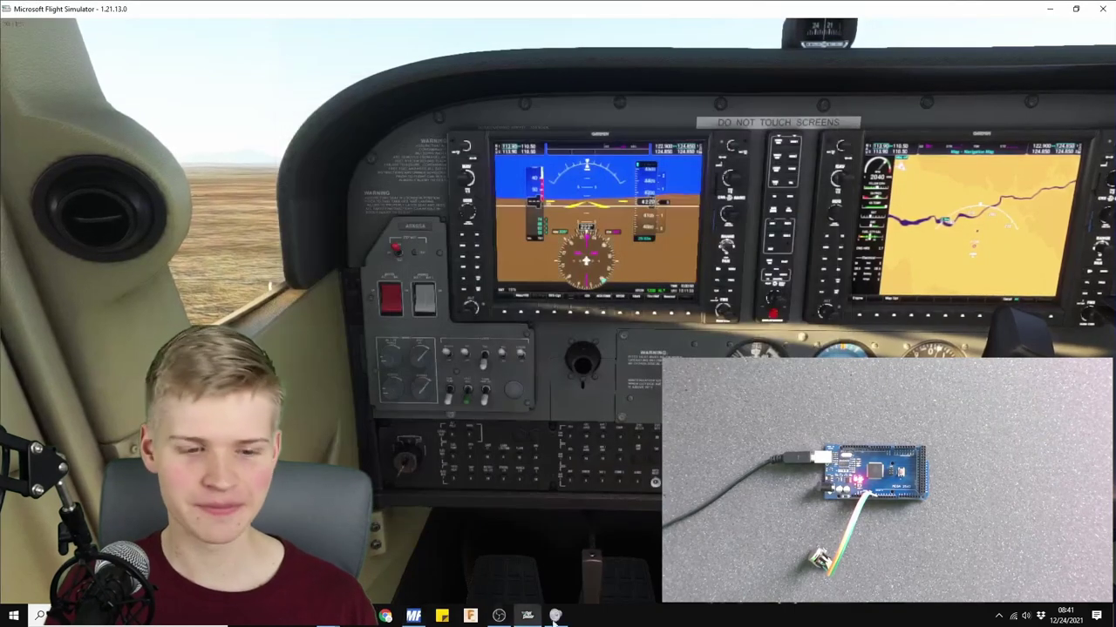
left_click(413, 616)
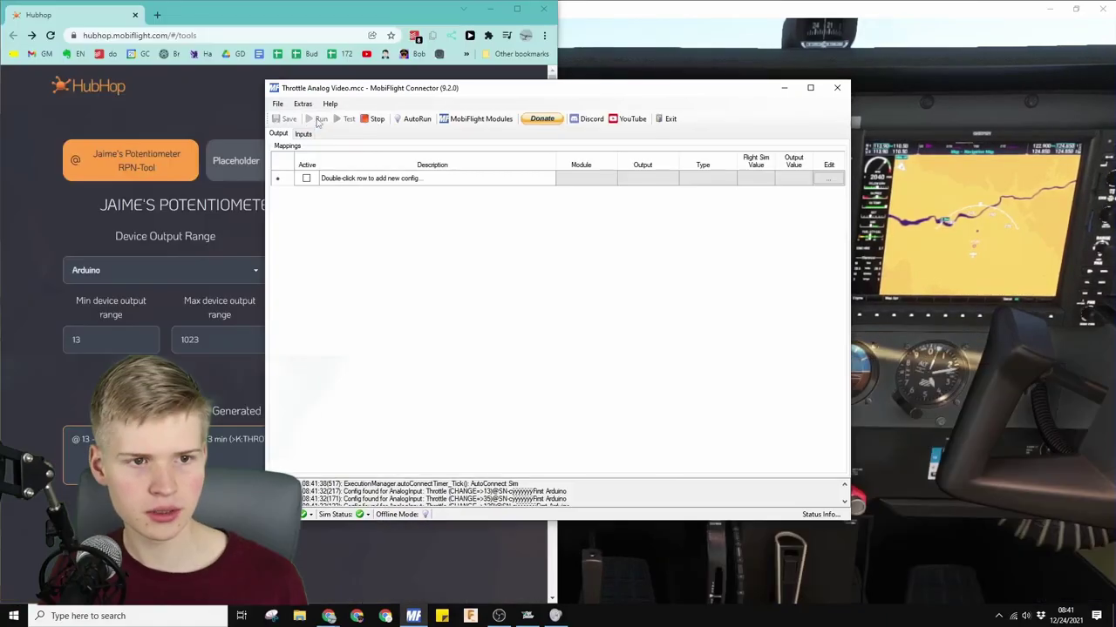
left_click(488, 13)
- Minimize Chrome and tile MobiFlight on the left with Flight Simulator on the right
left_click(493, 12)
key("super+Left")
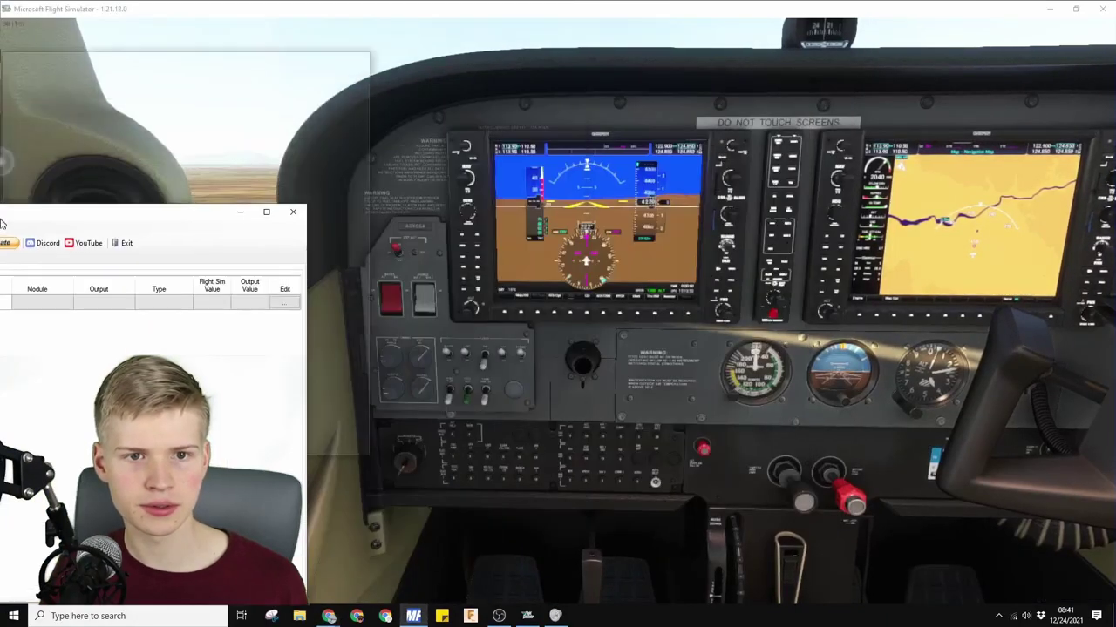
left_click(974, 364)
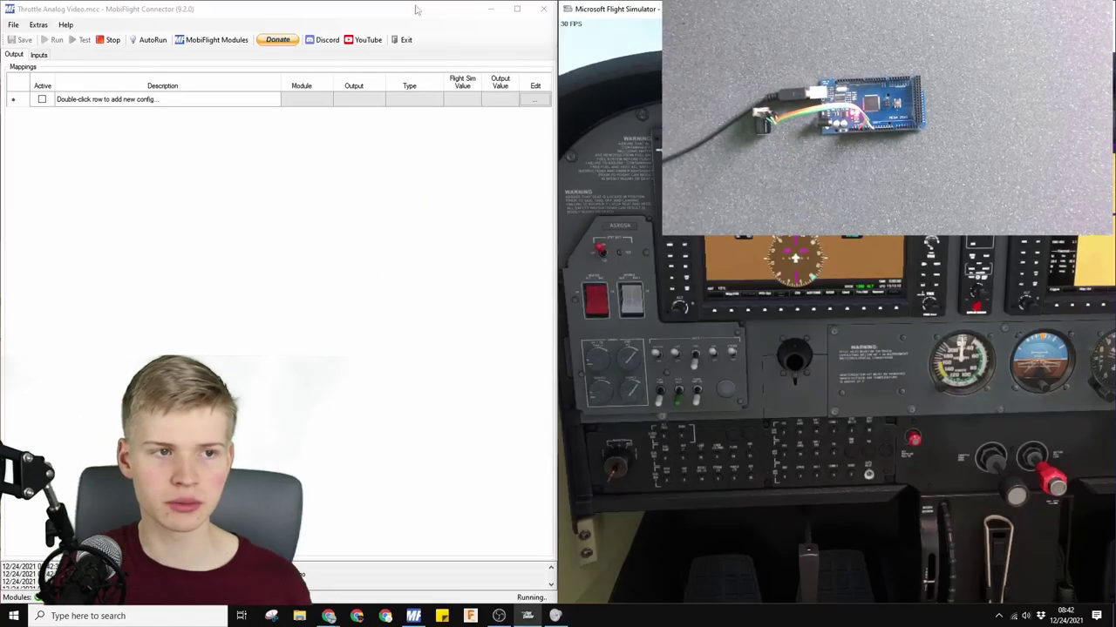
- Upload the configuration to First Arduino from the MobiFlight Modules settings and confirm
left_click(214, 41)
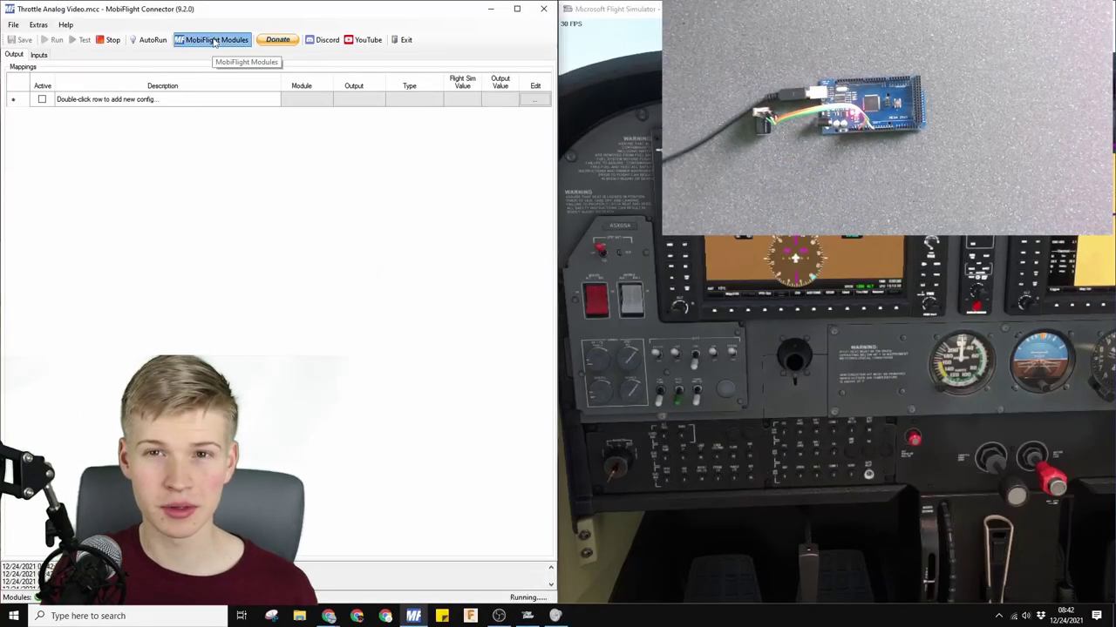
left_click(160, 190)
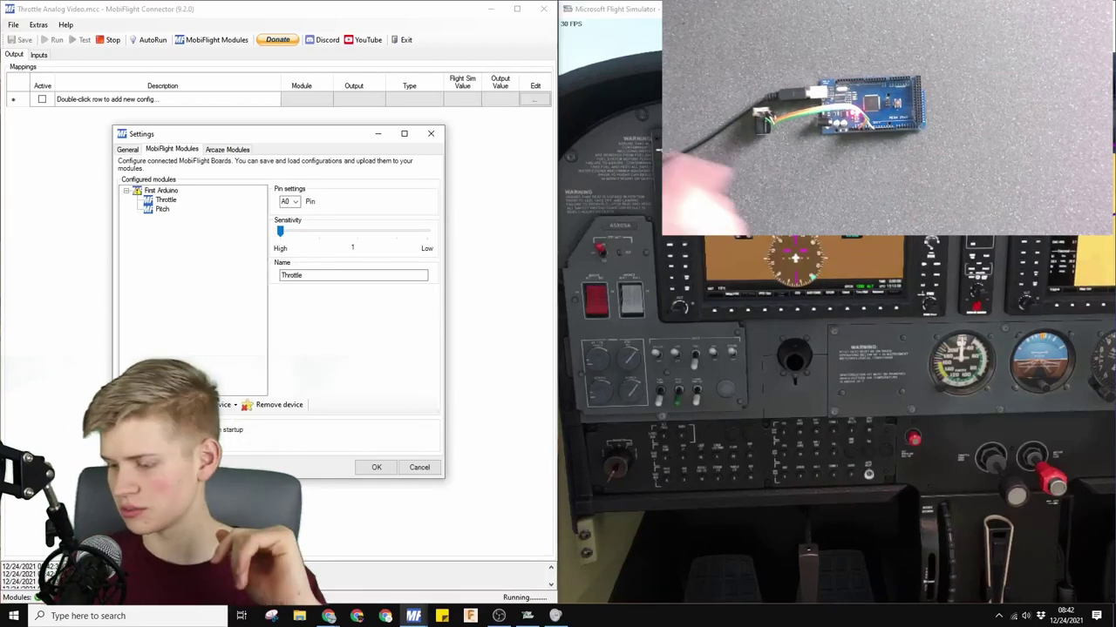
left_click(200, 404)
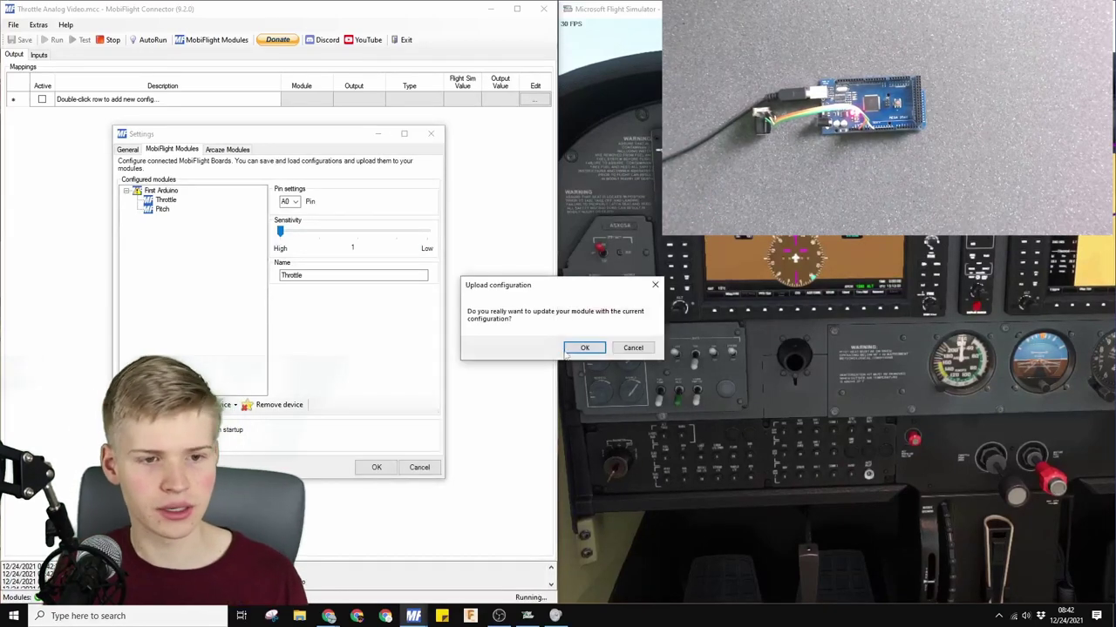
left_click(581, 347)
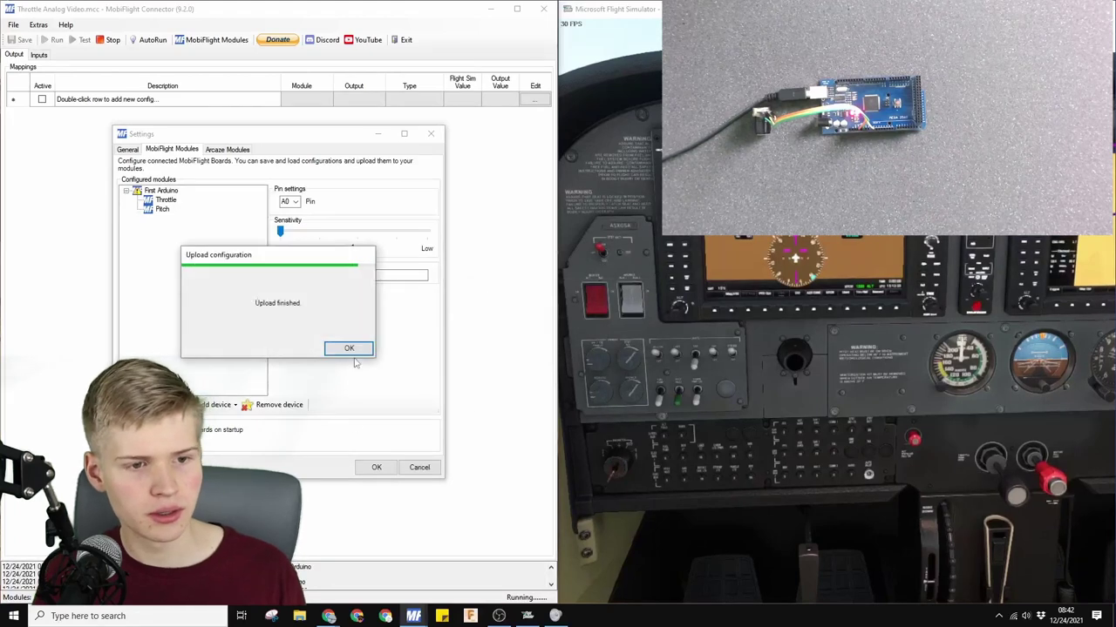
left_click(351, 349)
- Close the module settings, highlight the changing throttle readings in the log, and return to Inputs
left_click(376, 467)
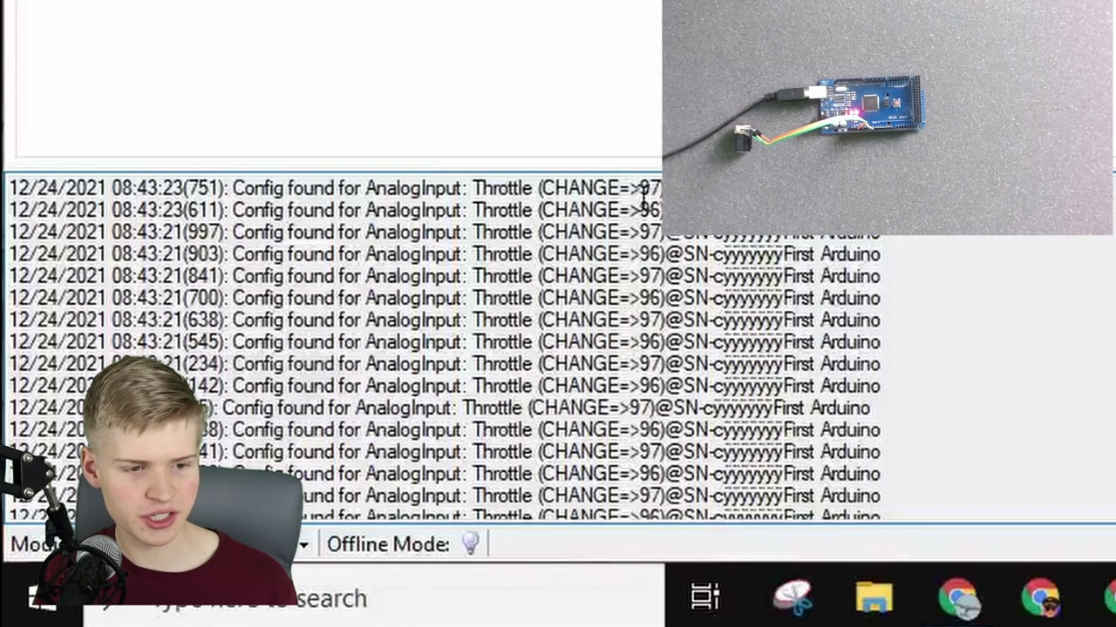
left_click_drag(643, 189, 659, 220)
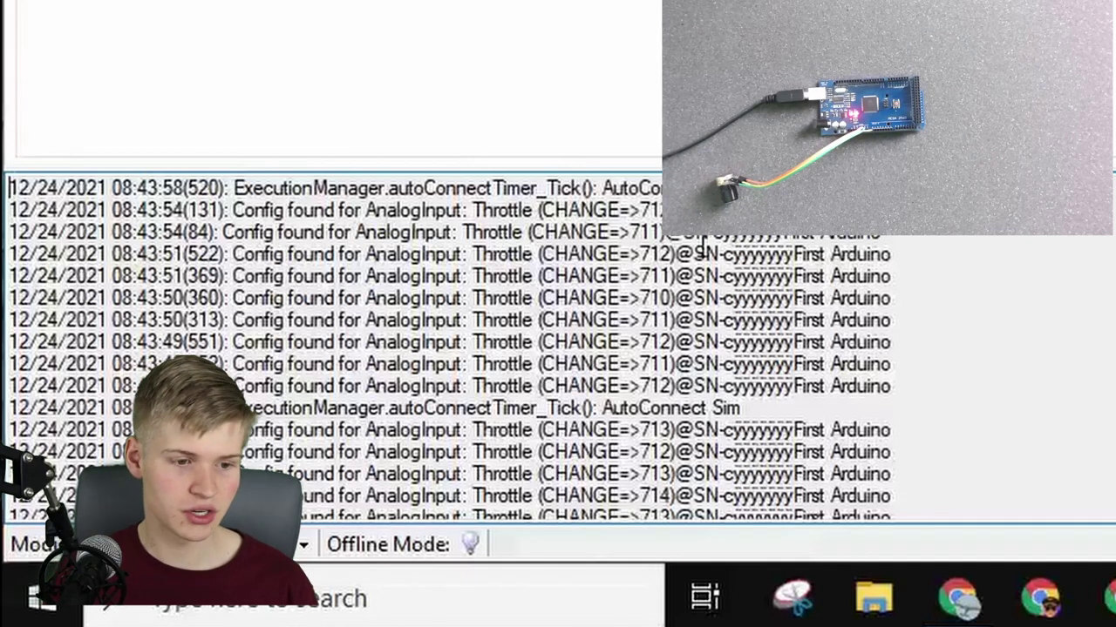
left_click_drag(679, 212, 707, 364)
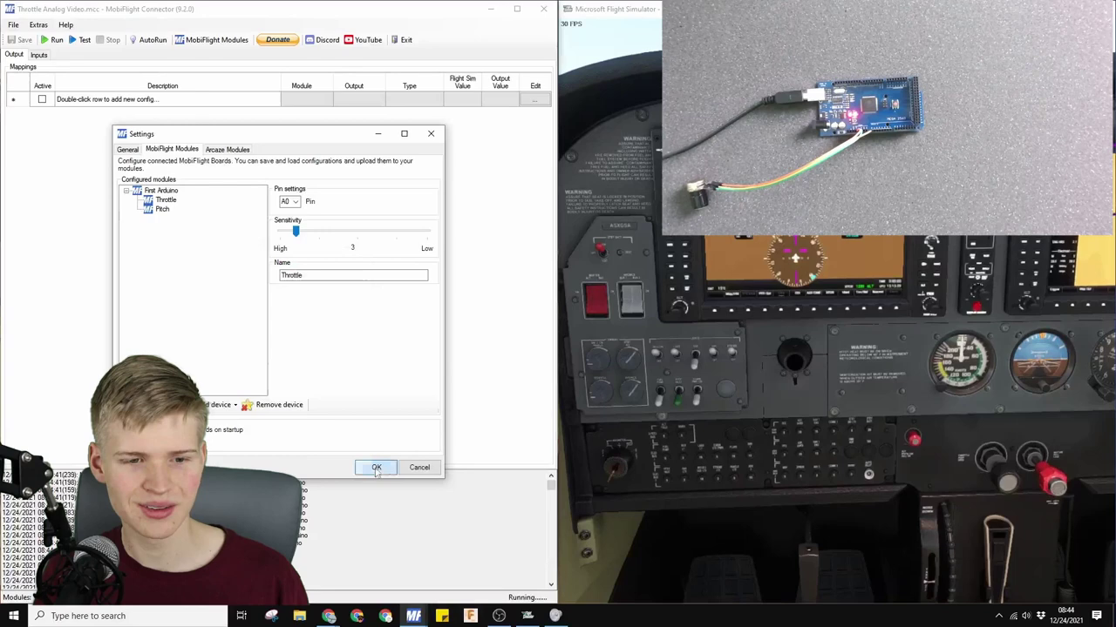
left_click(376, 468)
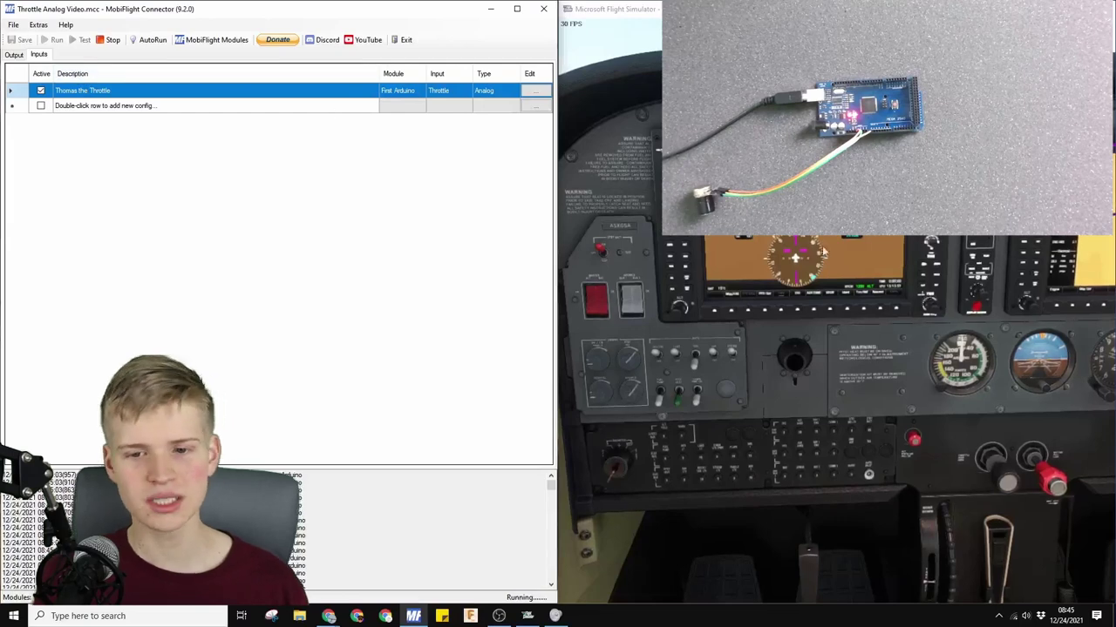
- In HubHop's generator, pick the Arduino output range preset and the Elev event
left_click(746, 426)
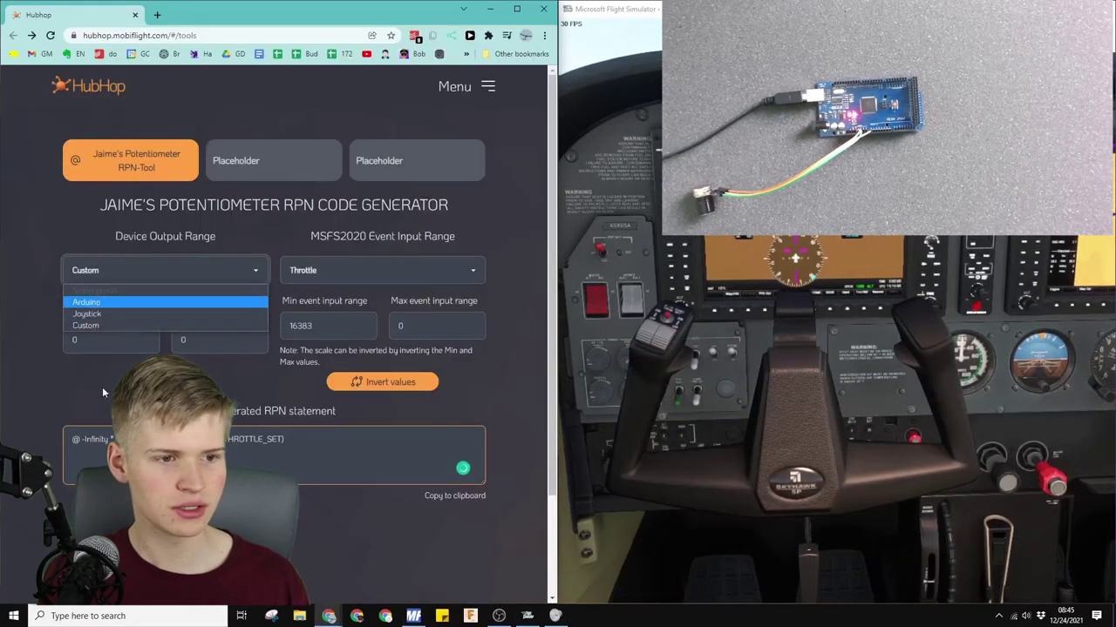
key("Down")
key("Down")
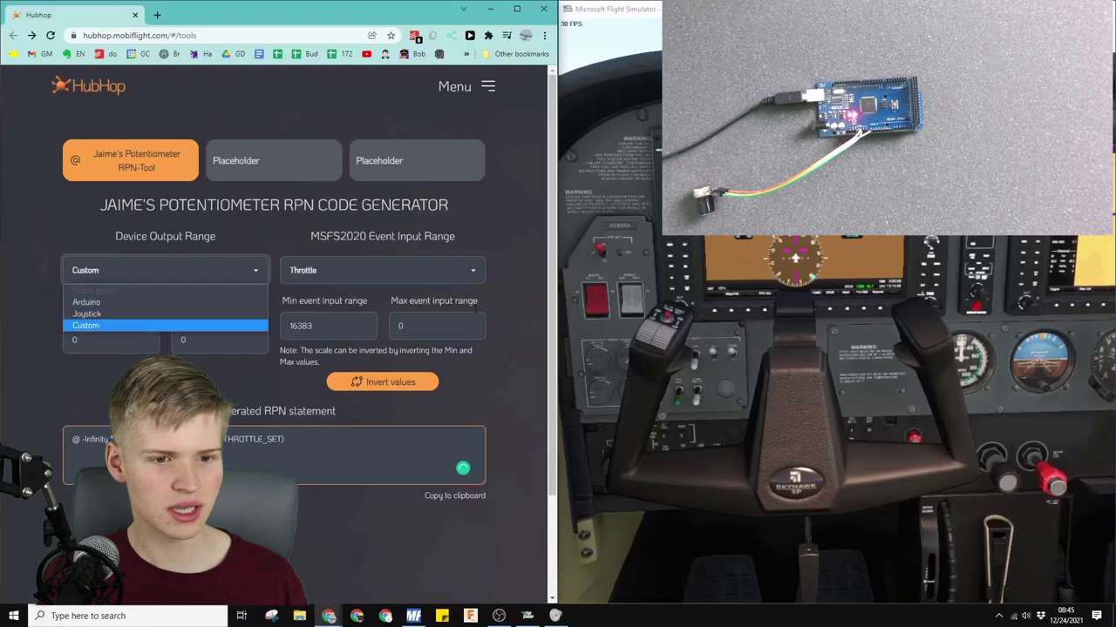
left_click(112, 302)
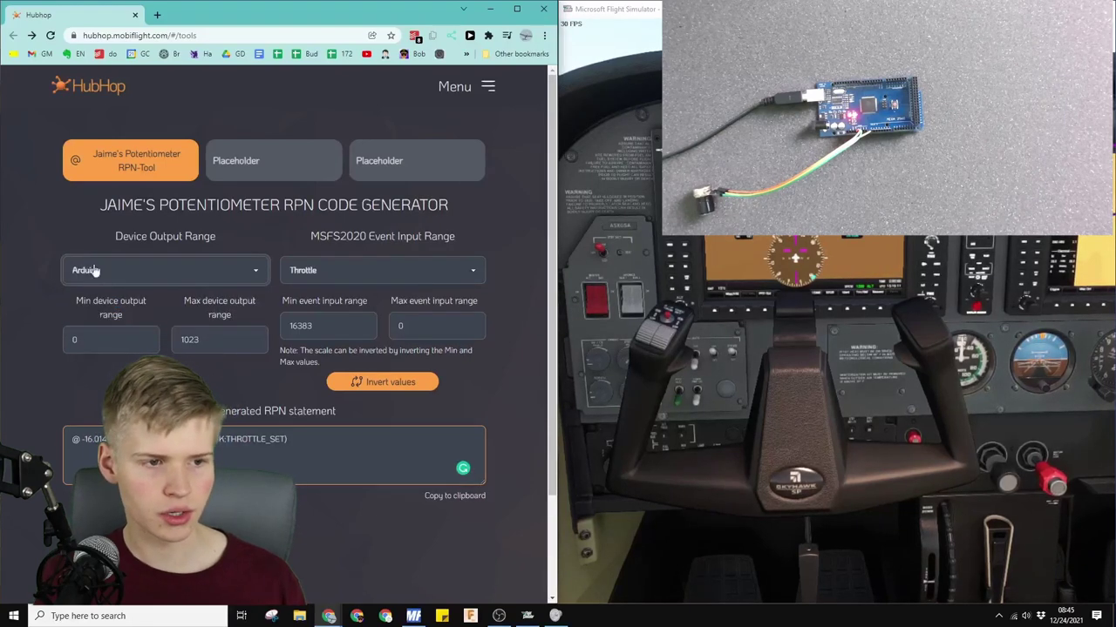
left_click(331, 277)
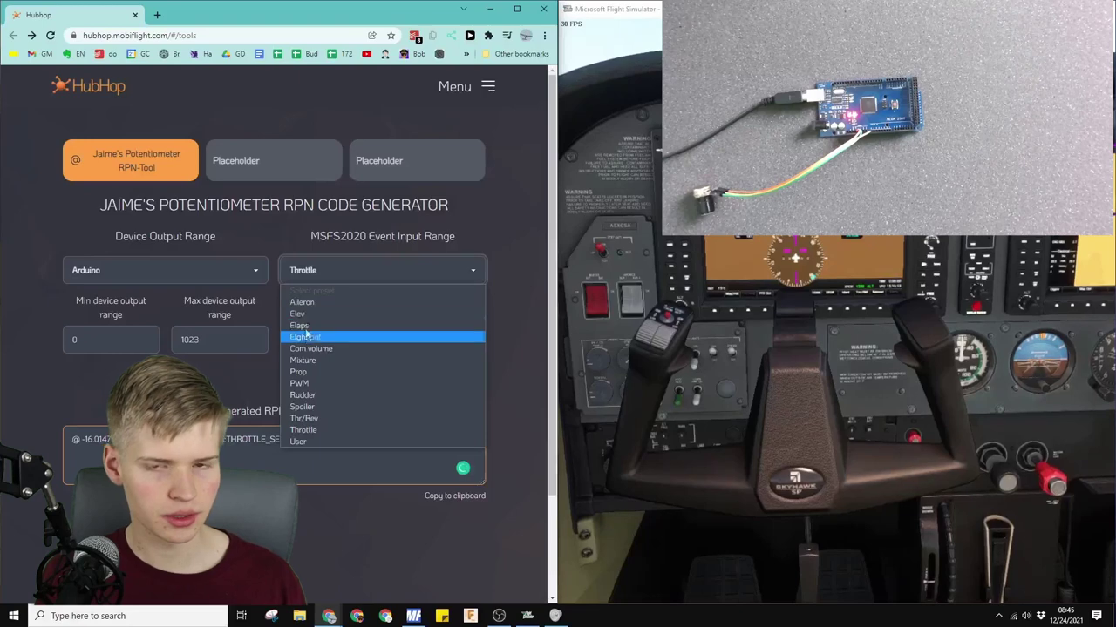
left_click(304, 317)
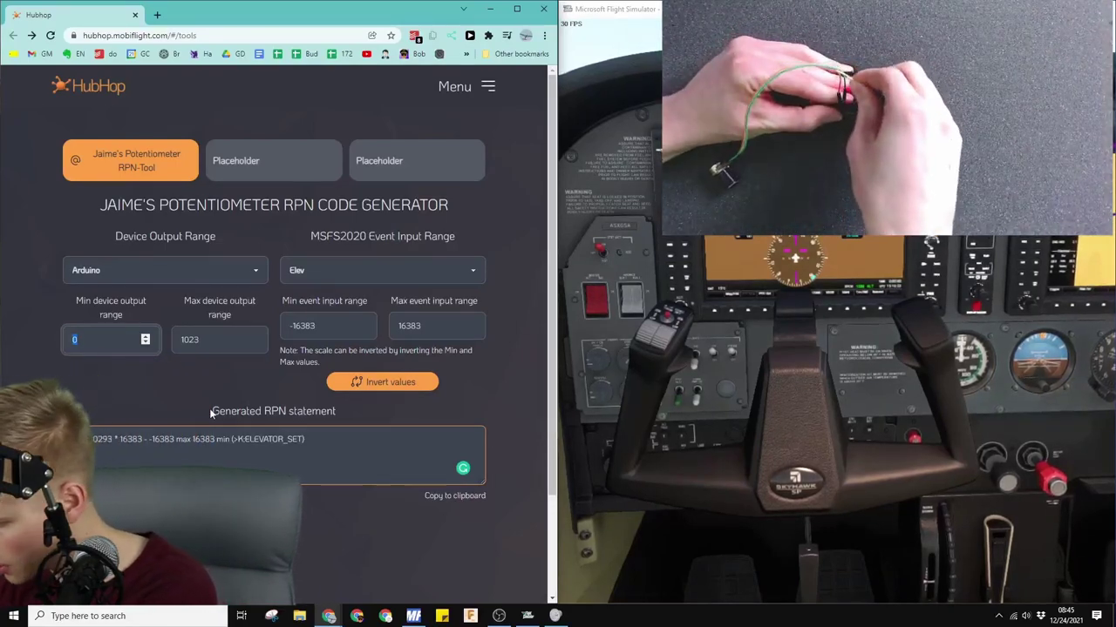
- Enter device output min 1022 and max 13, then select the generated ELEVATOR_SET statement
key("alt+Tab")
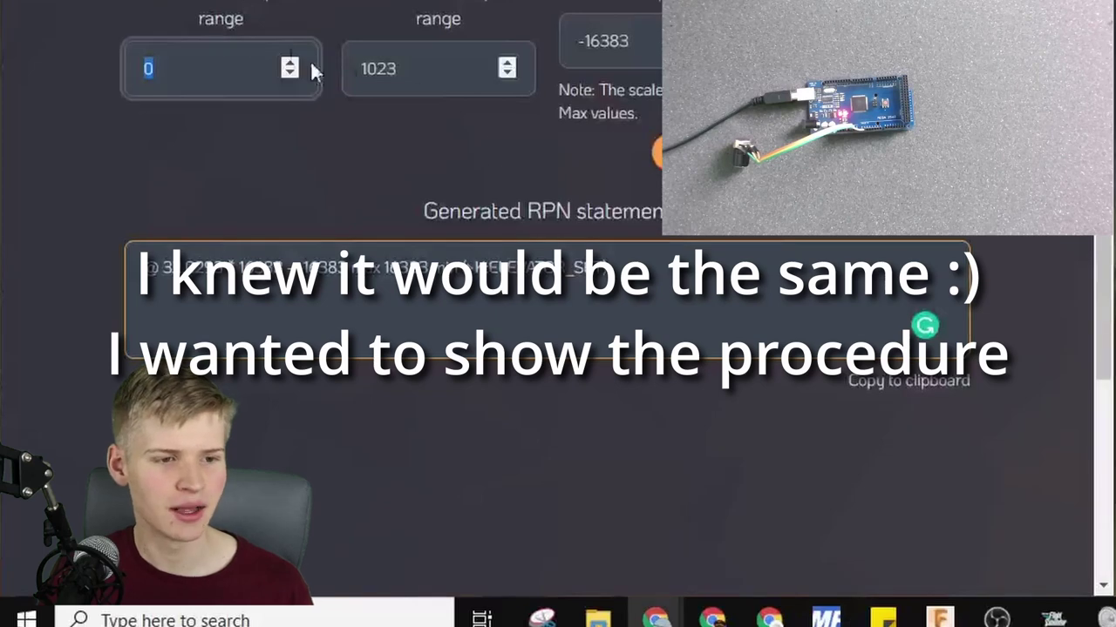
type("13")
key("Tab")
type("1")
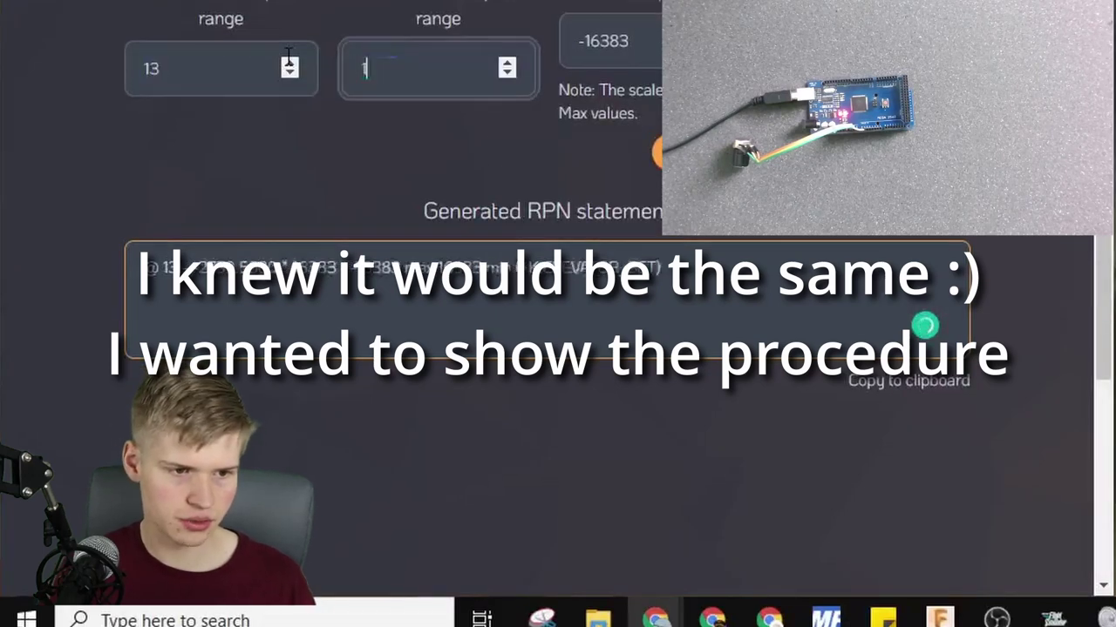
type("022")
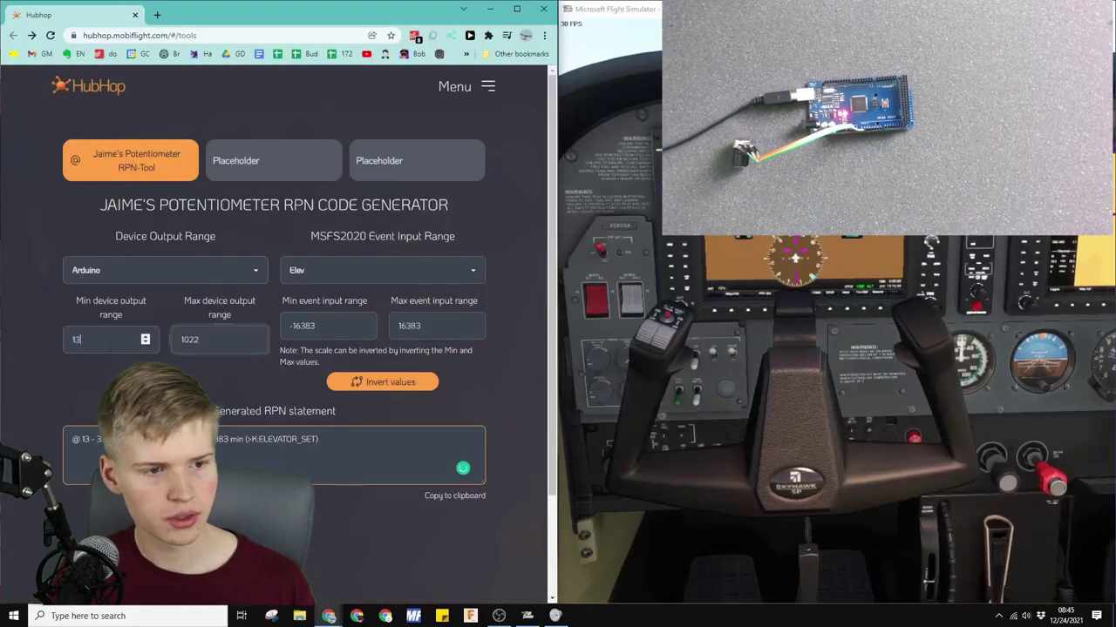
key("shift+Tab")
type("102")
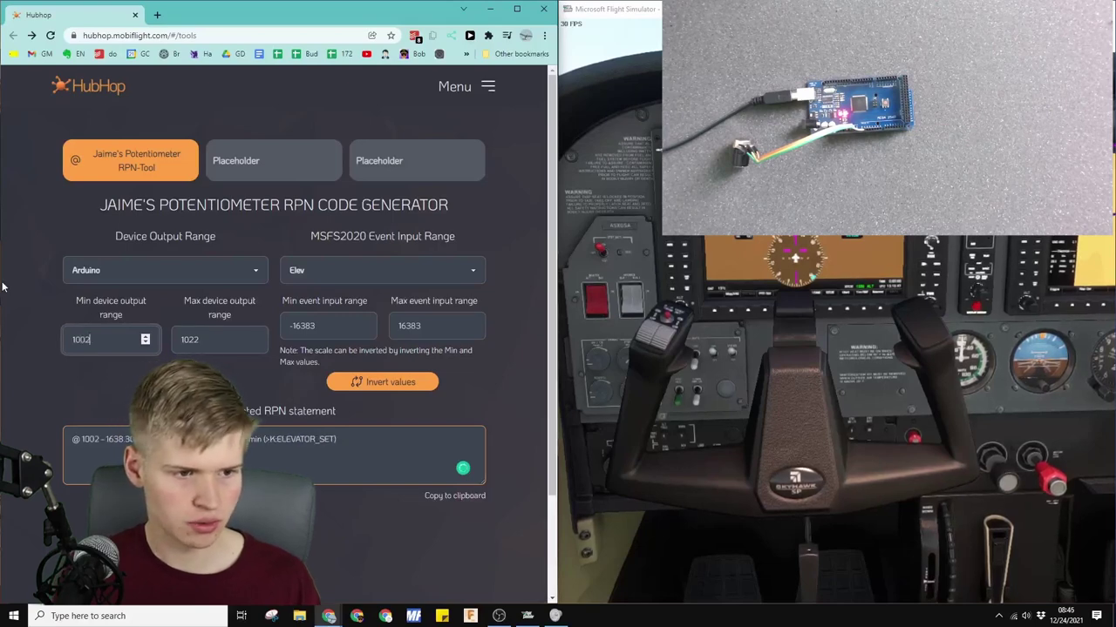
key("Tab")
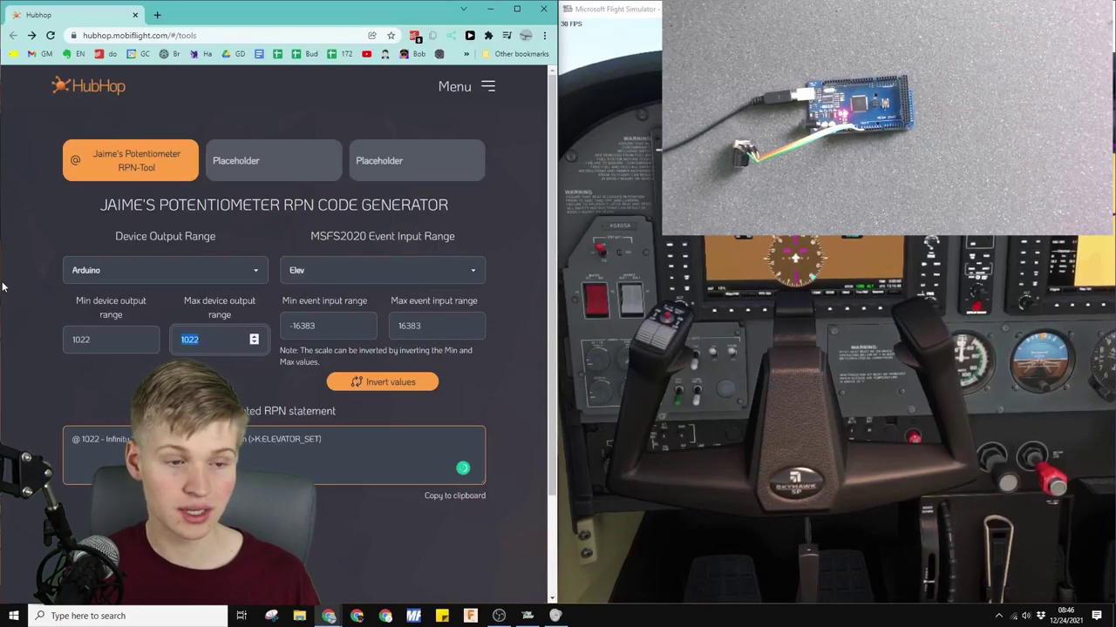
type("13")
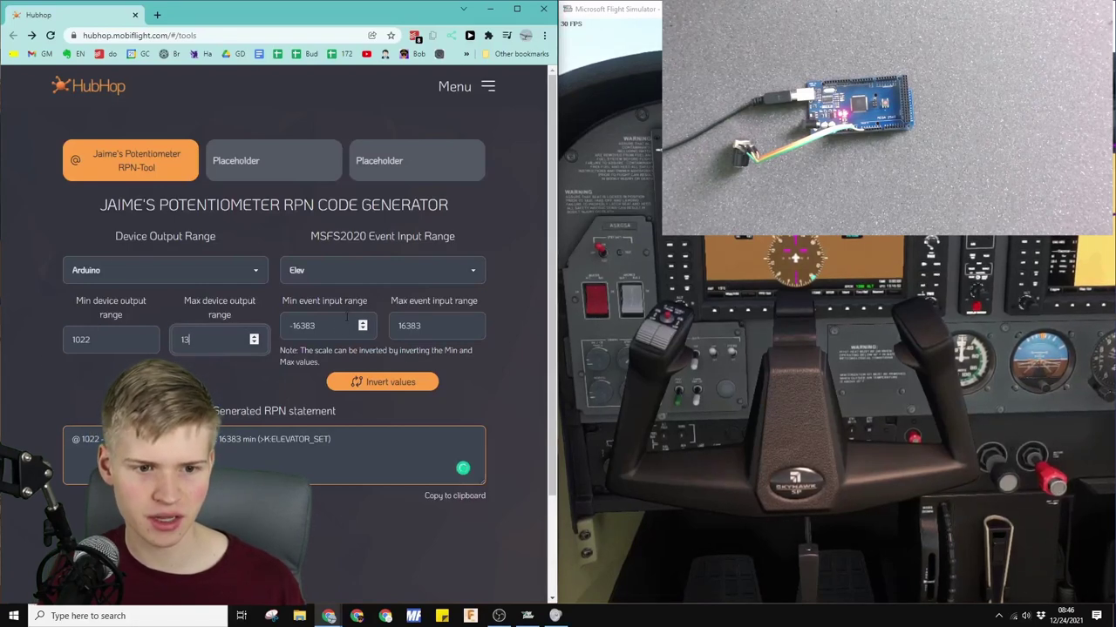
key("Tab")
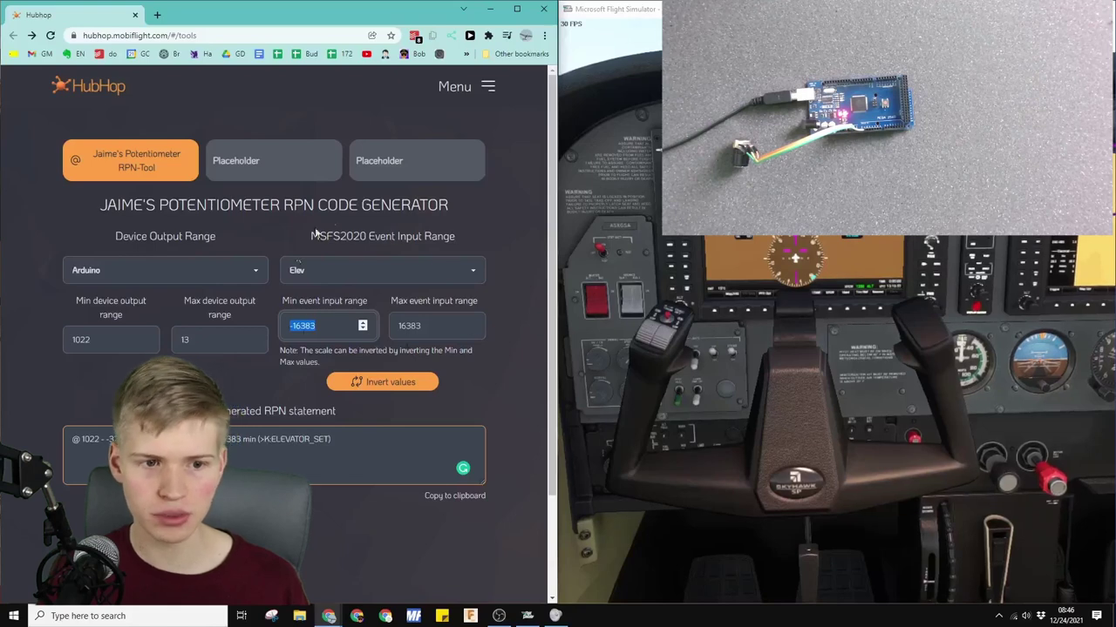
left_click_drag(323, 327, 216, 338)
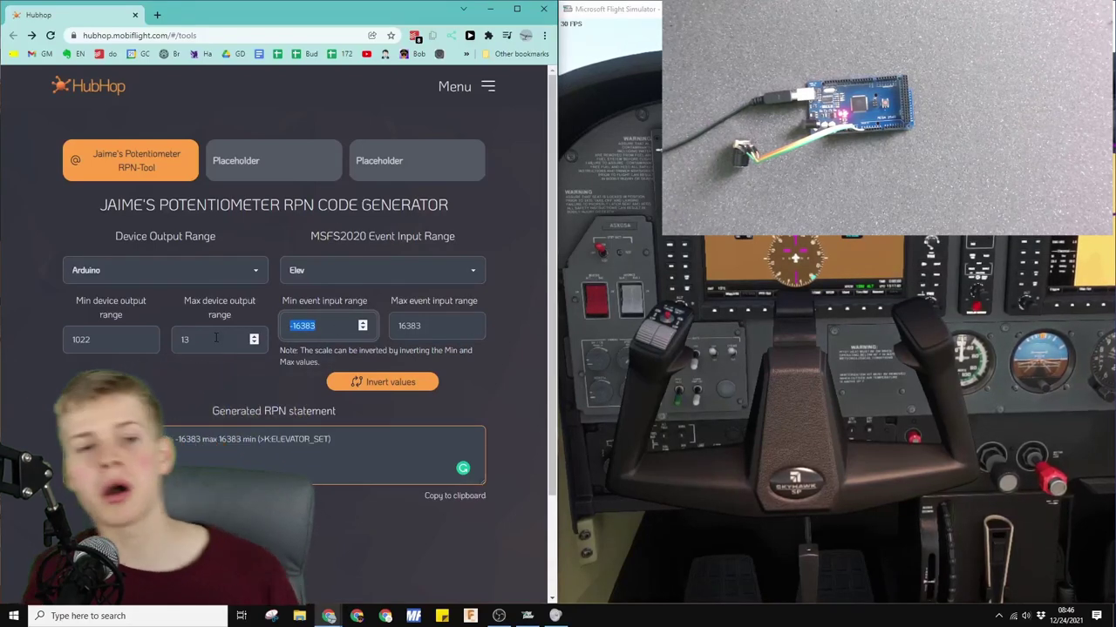
left_click(332, 436)
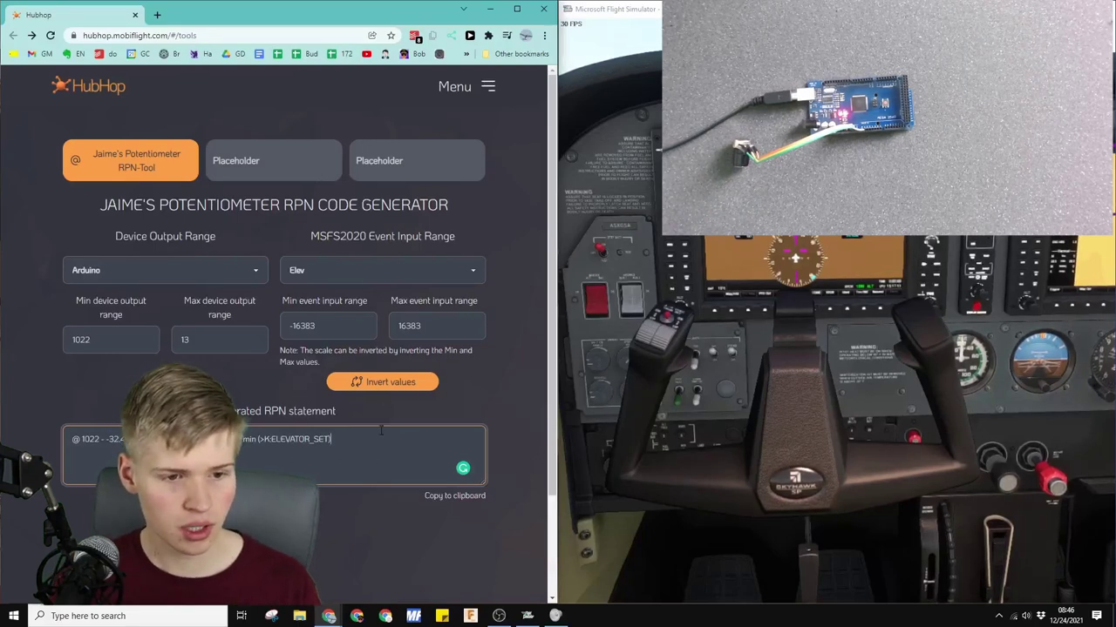
key("ctrl+a")
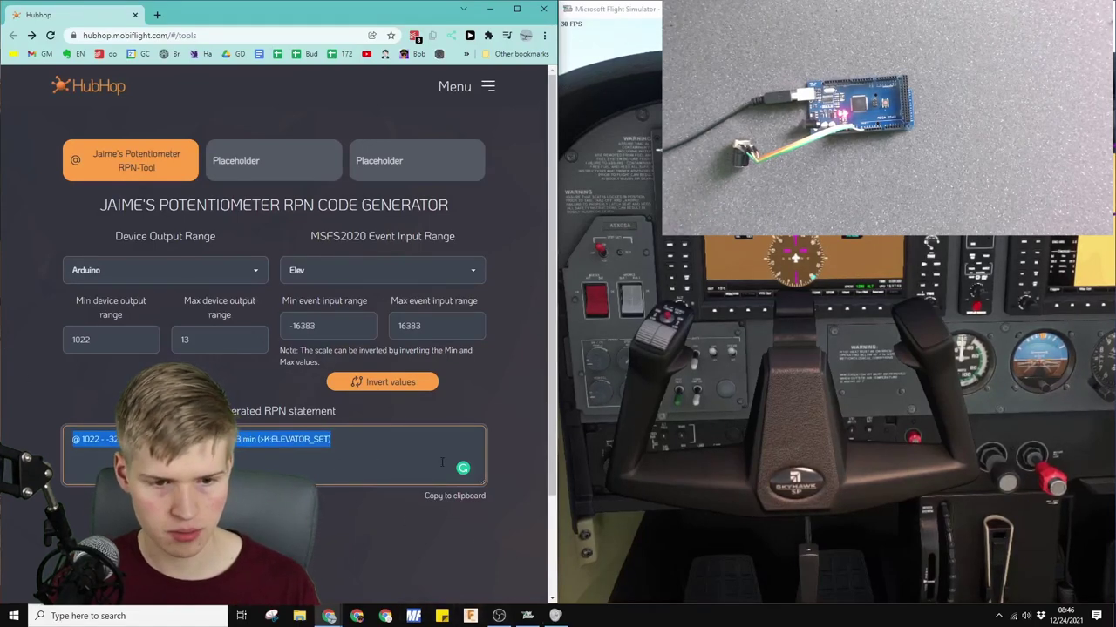
- Copy the RPN statement, then duplicate the throttle config as 'Perry the Pitch Platupus Copy'
left_click(438, 497)
left_click(414, 615)
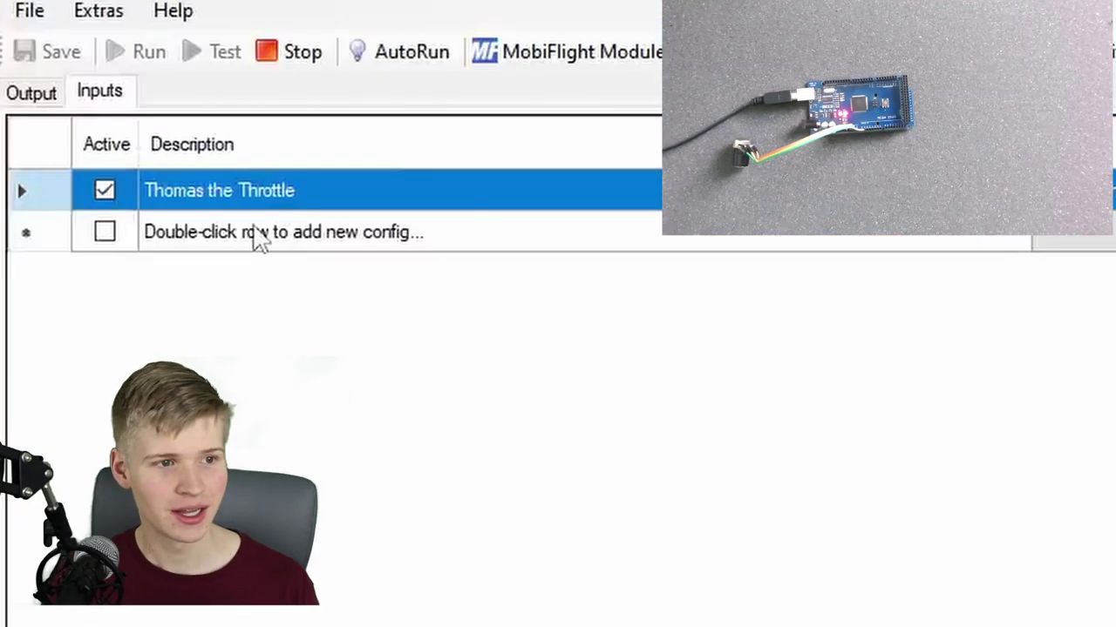
right_click(225, 195)
left_click(340, 204)
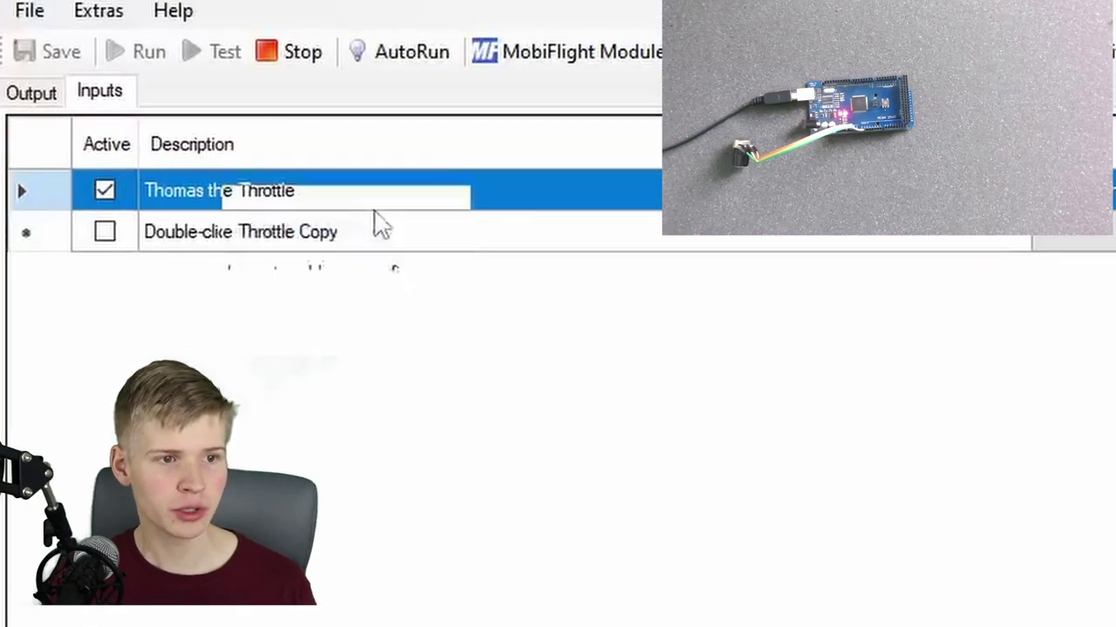
double_click(269, 234)
left_click(206, 224)
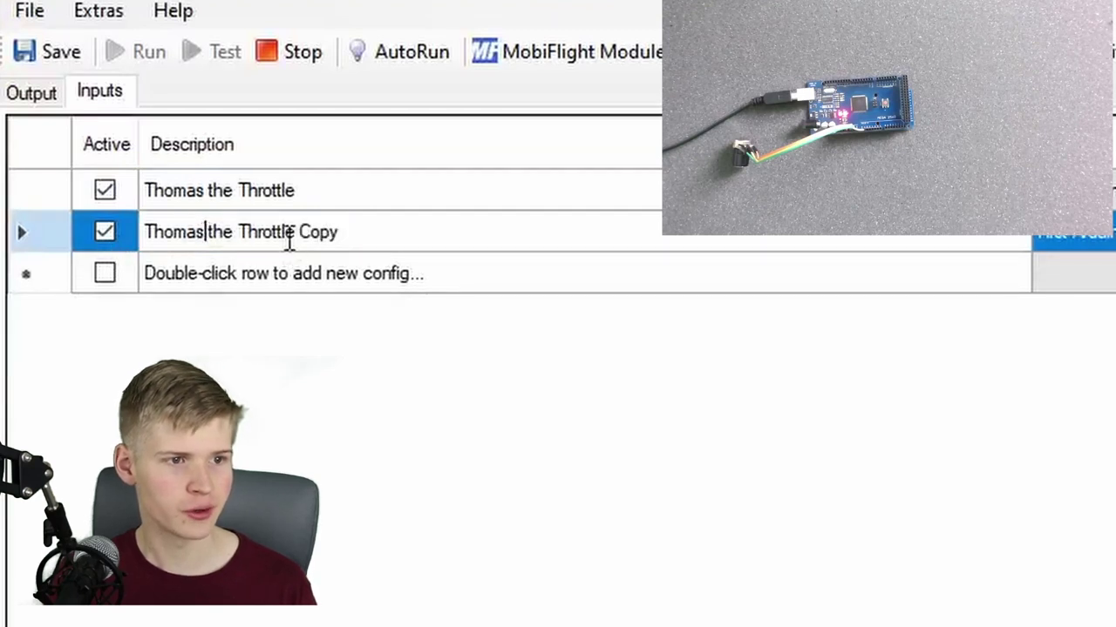
left_click_drag(296, 232, 264, 232)
key("shift+Home")
type("Perry the ")
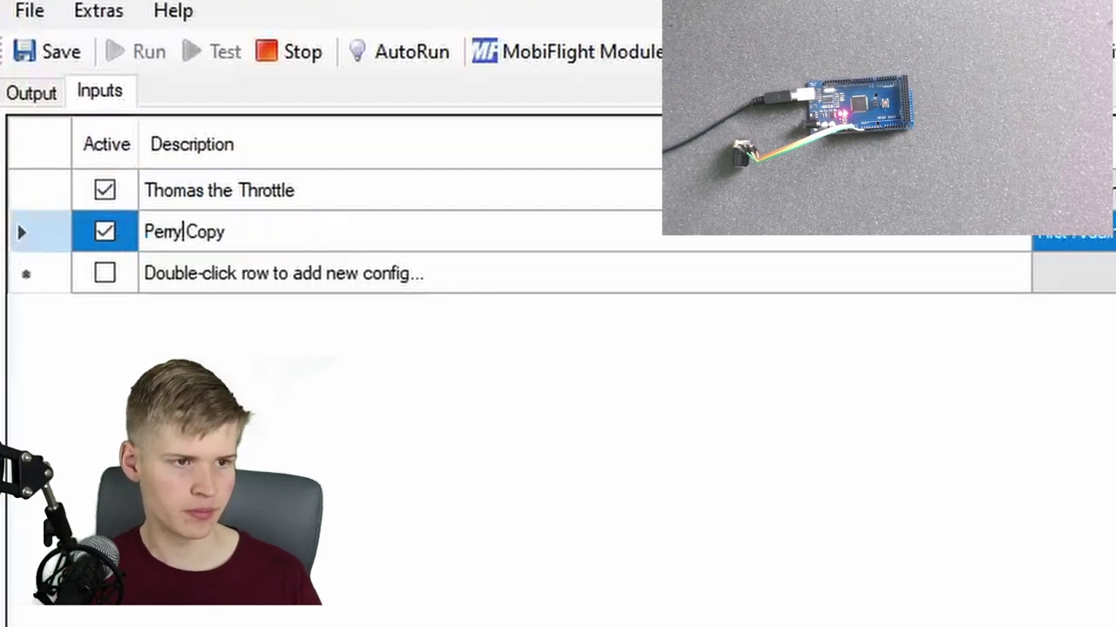
type("Pitch Platu")
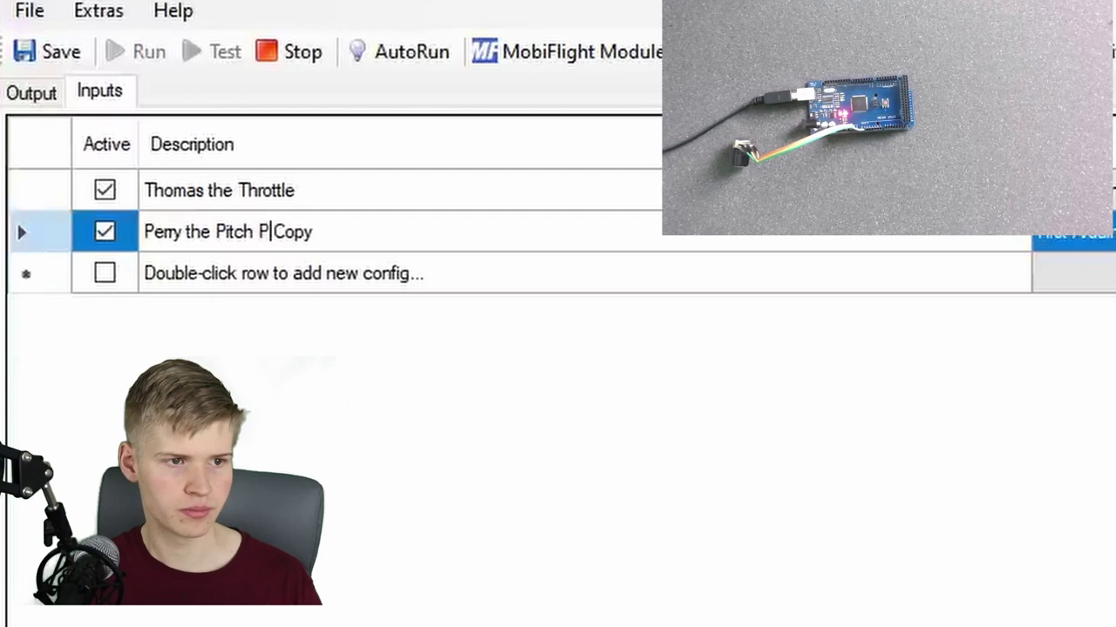
type("pus")
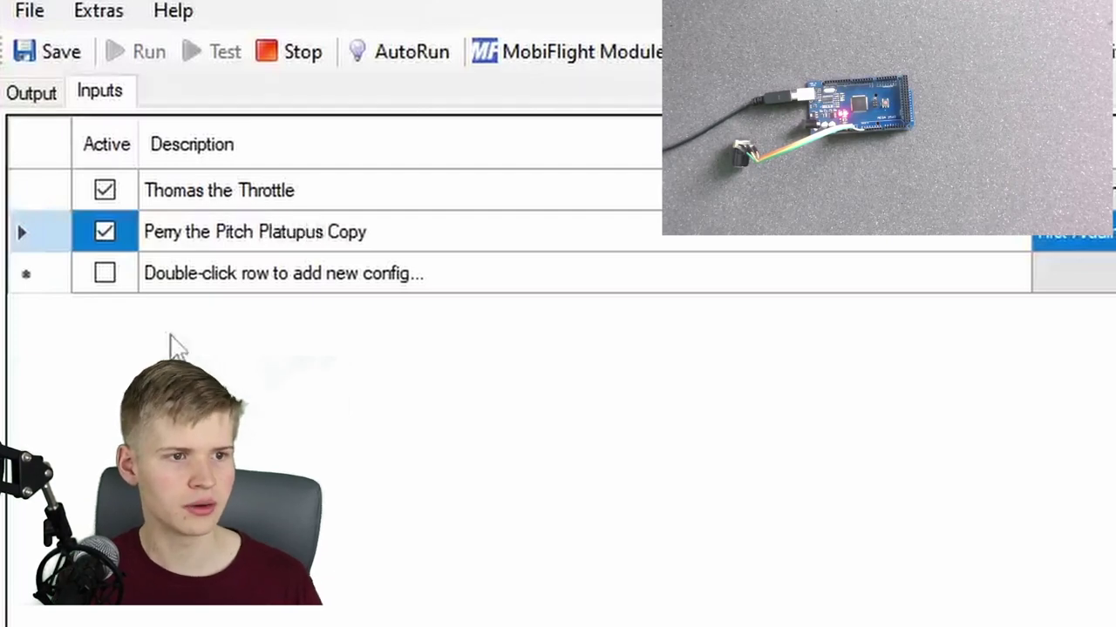
key("Return")
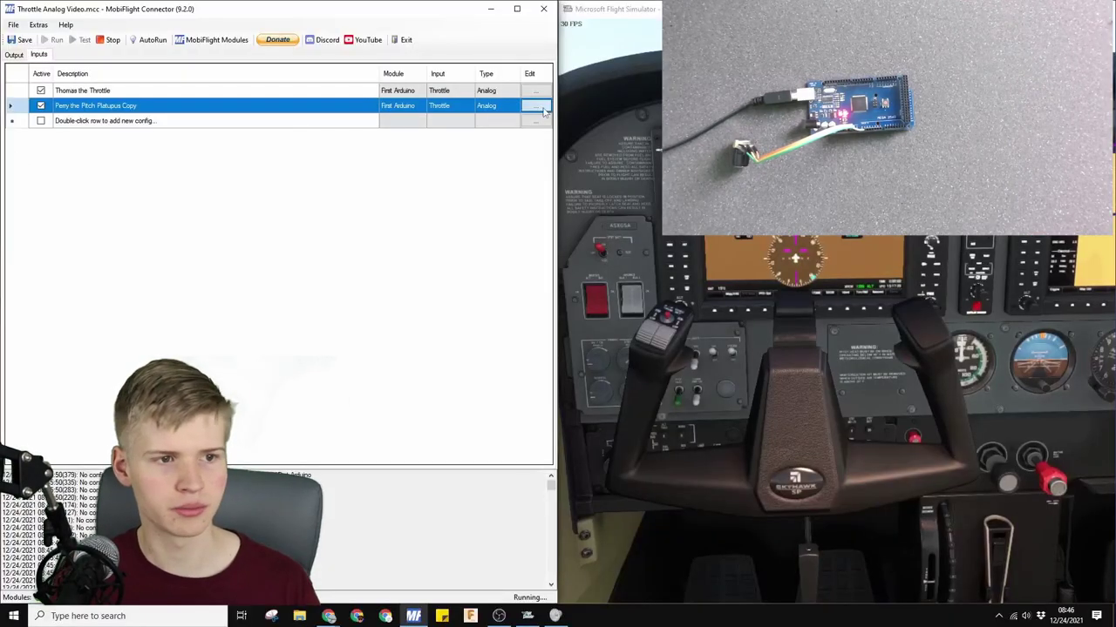
- Make the copy read First Arduino's Pitch device and run the pasted ELEVATOR_SET custom input code
left_click(538, 107)
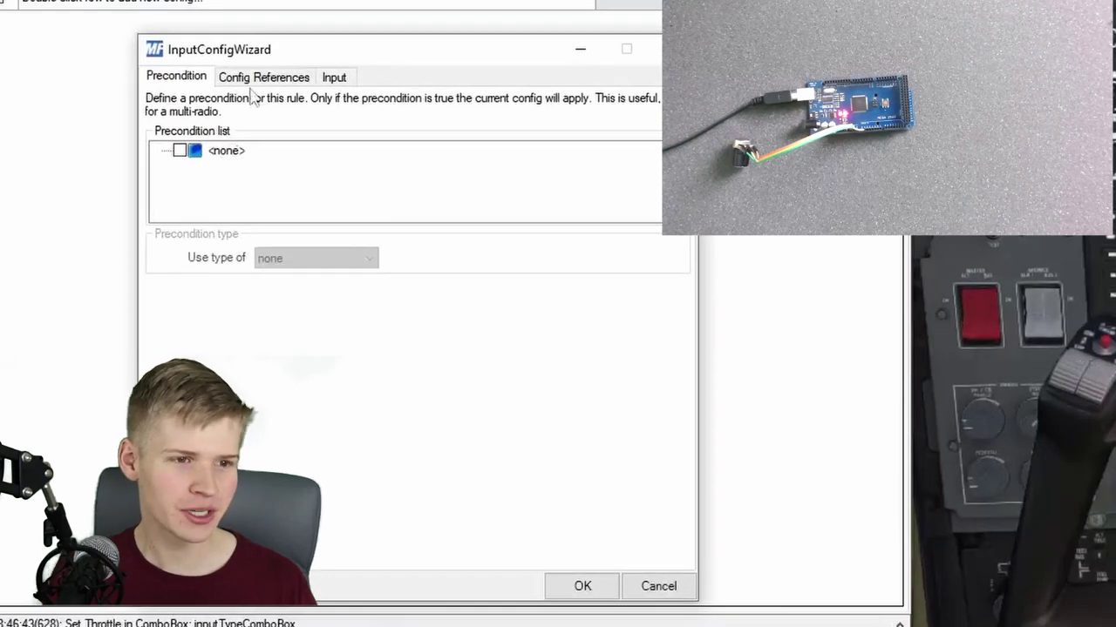
left_click(263, 78)
left_click(332, 77)
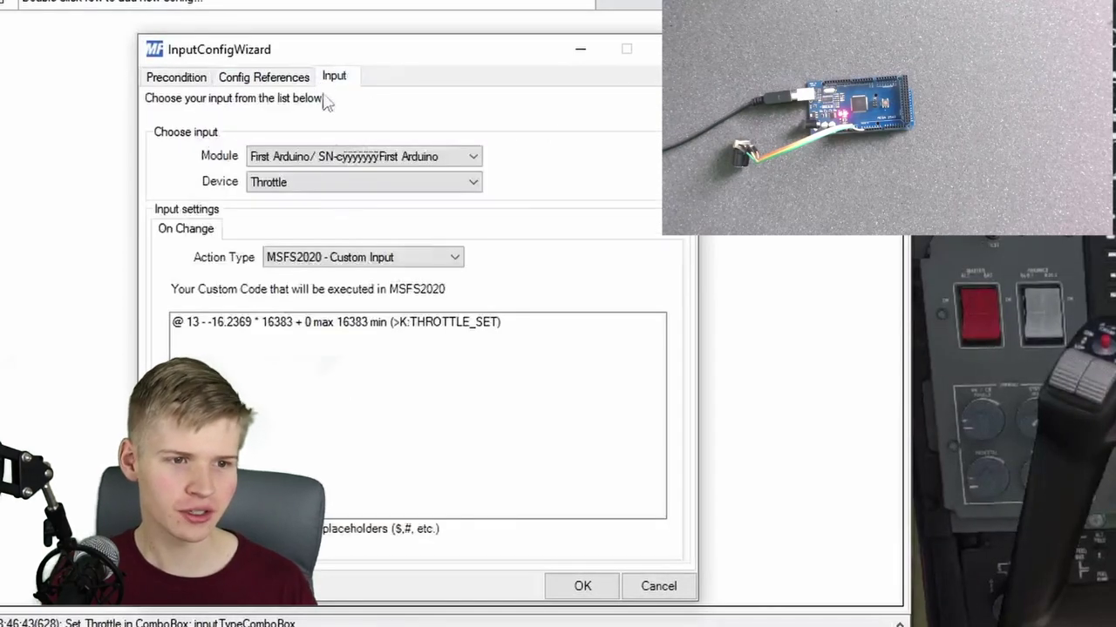
left_click(355, 161)
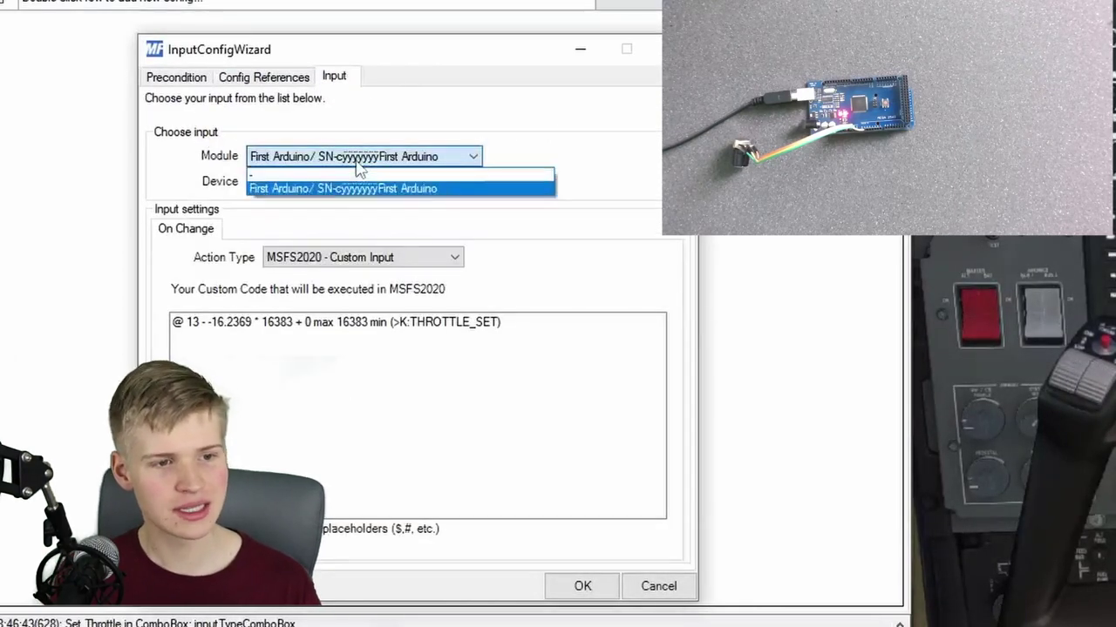
left_click(342, 188)
left_click(338, 182)
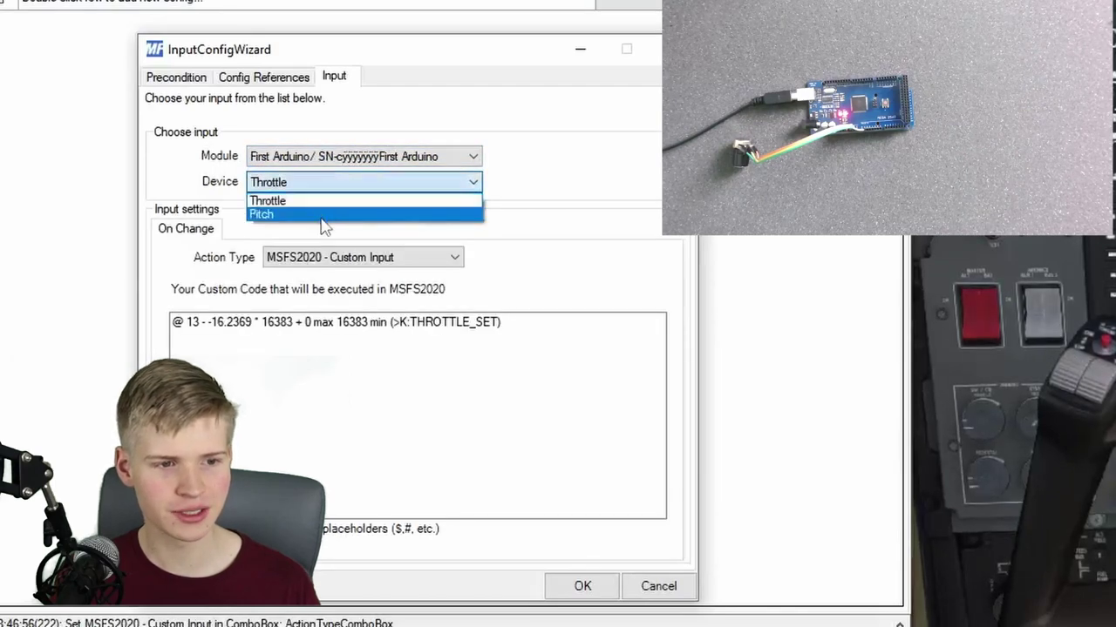
left_click(319, 216)
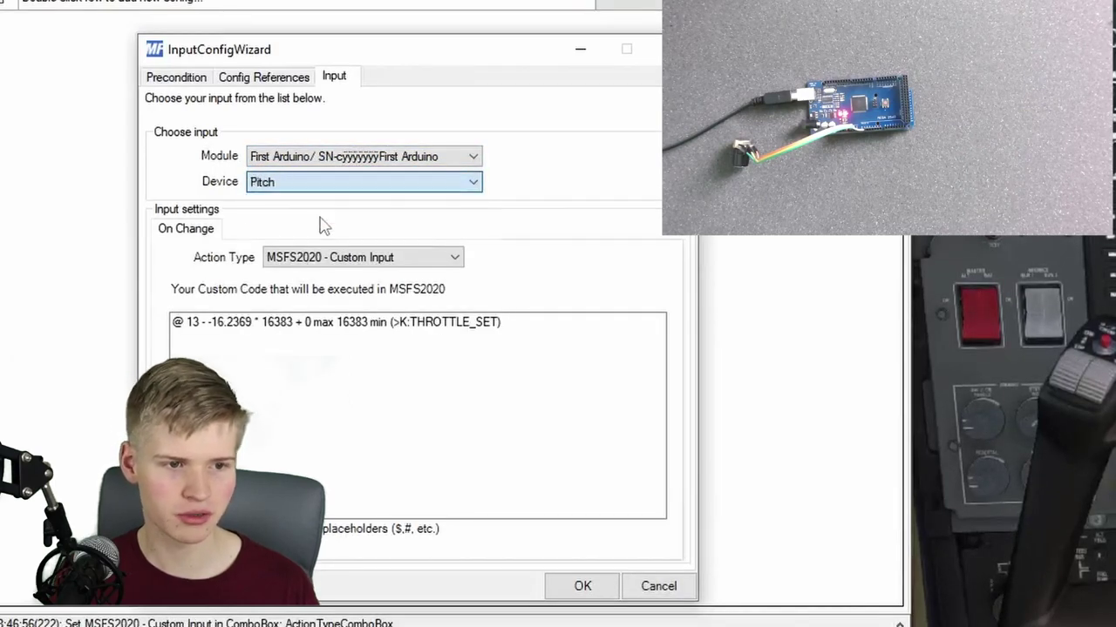
left_click(297, 270)
left_click(322, 301)
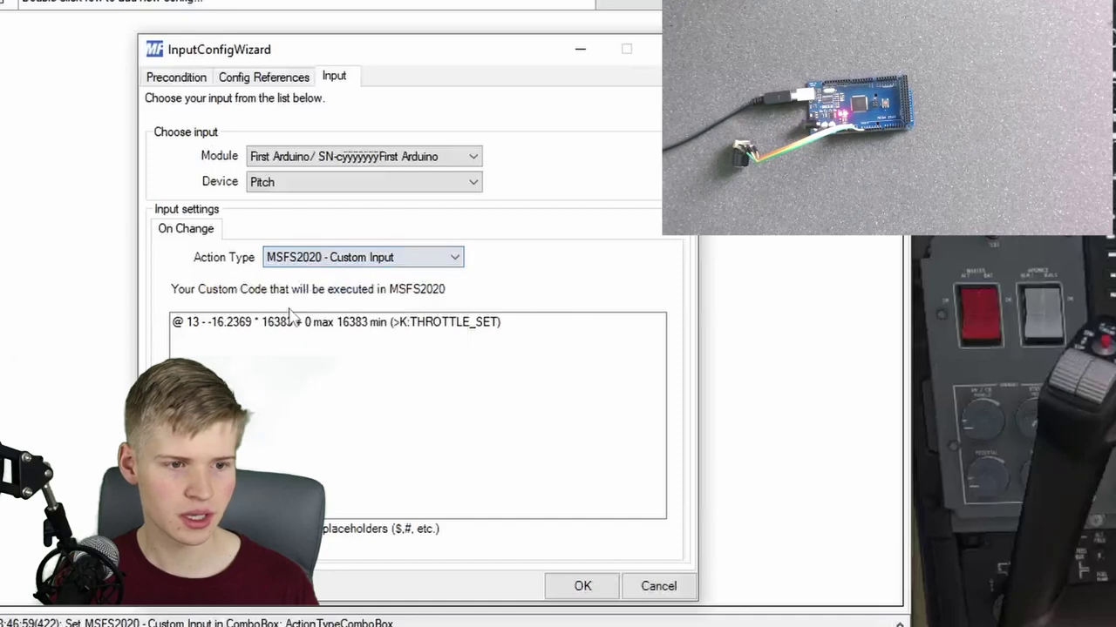
left_click(645, 361)
key("ctrl+a")
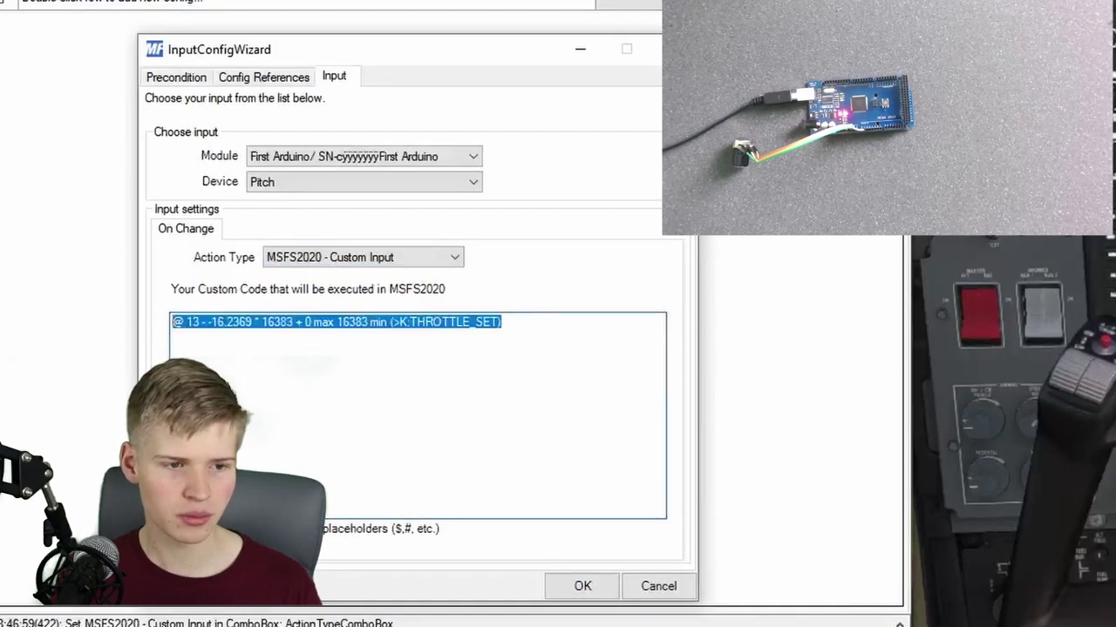
key("ctrl+v")
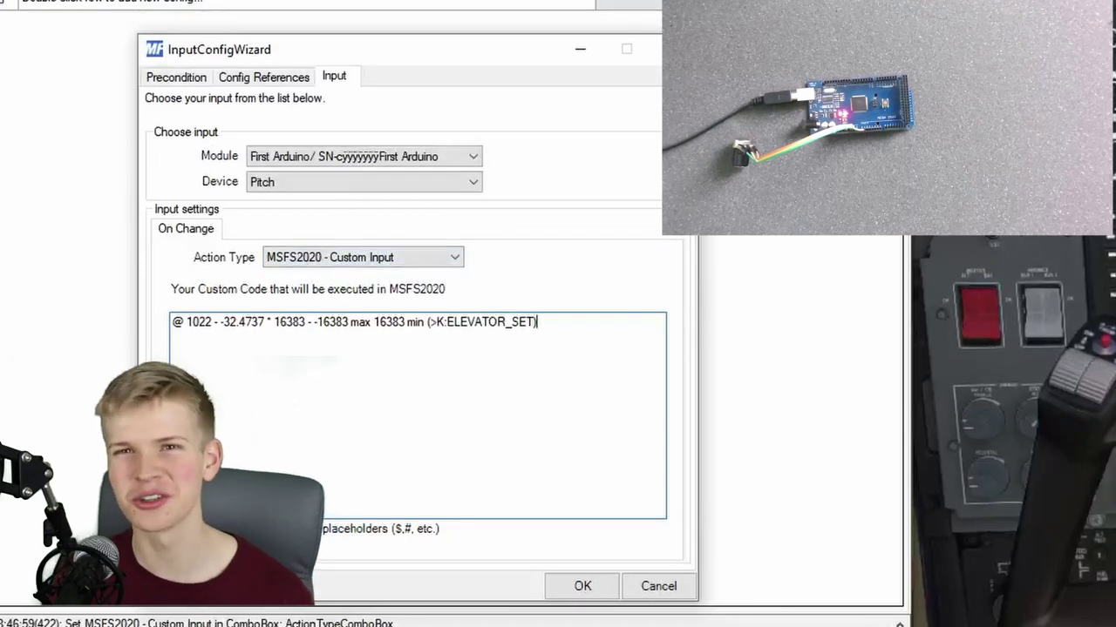
left_click(584, 588)
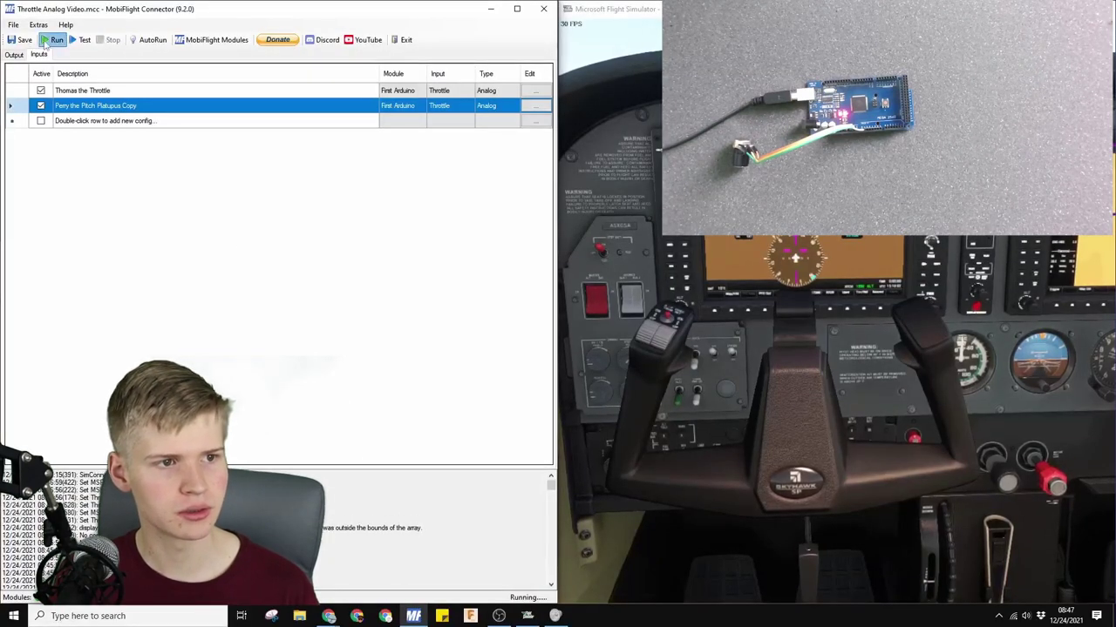
- Uncheck Active on Thomas the Throttle and return to the flight simulator to test pitch
left_click(40, 91)
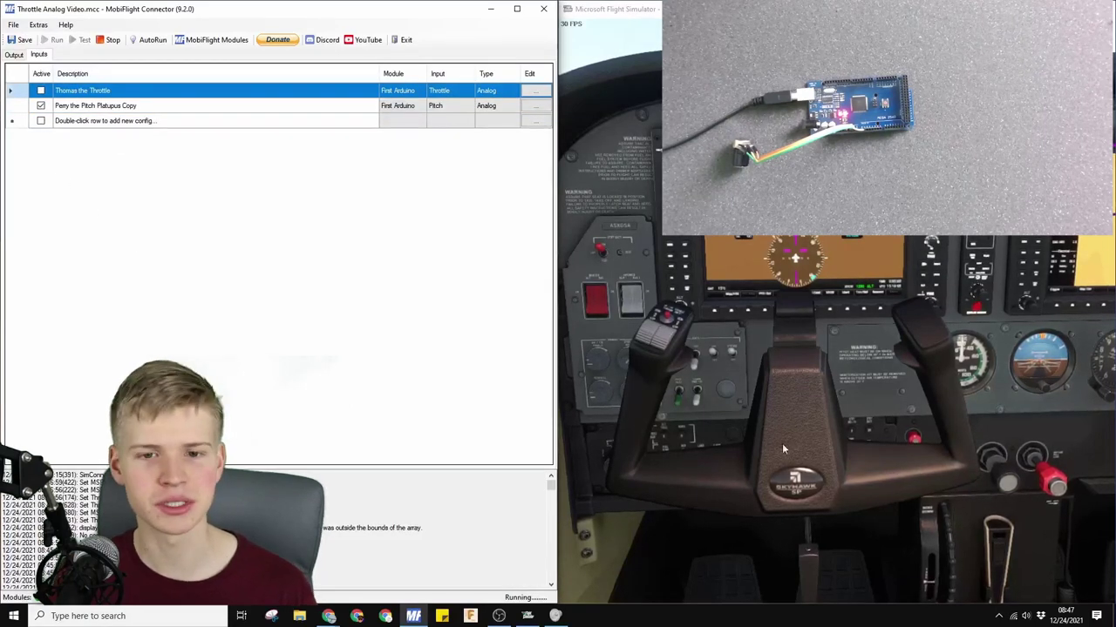
left_click(830, 342)
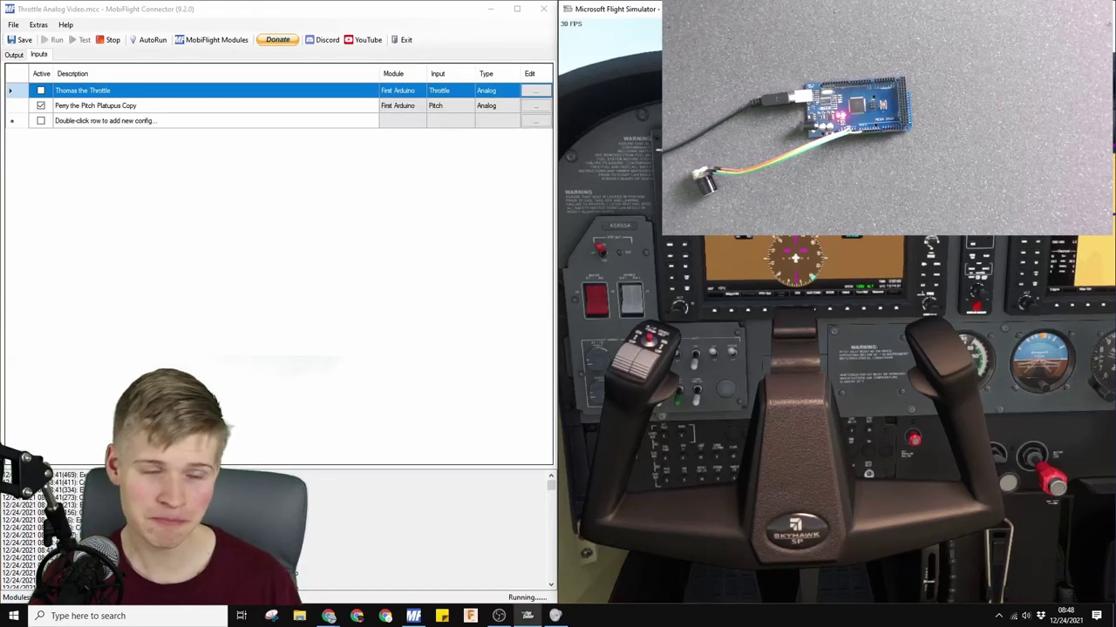
- Open the Perry the Pitch Platupus input settings and expand the Action Type list
left_click(527, 107)
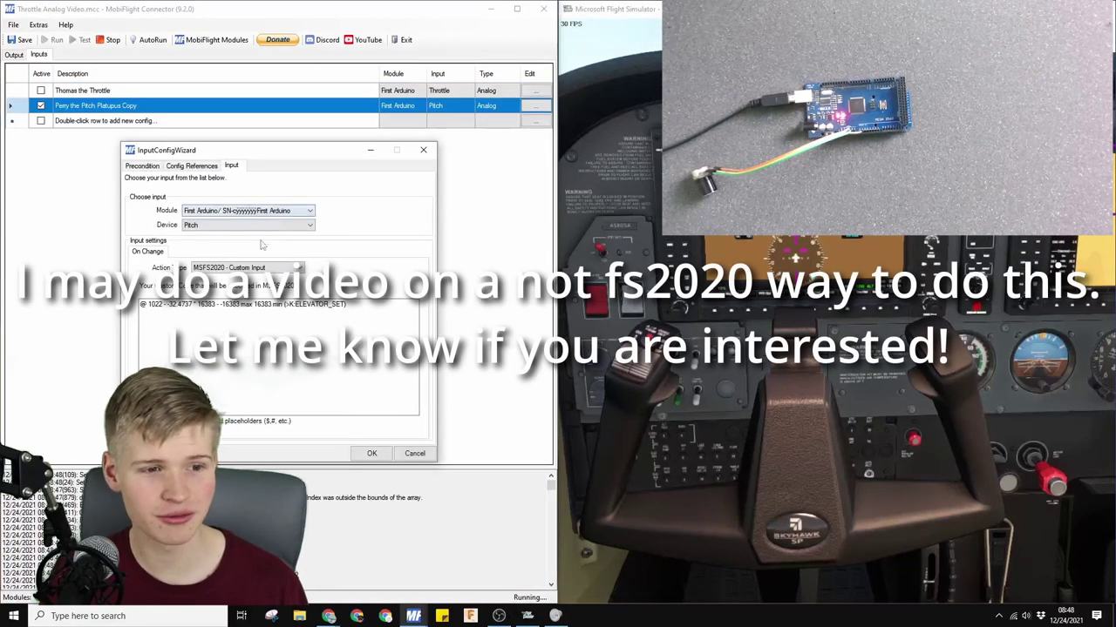
left_click(253, 270)
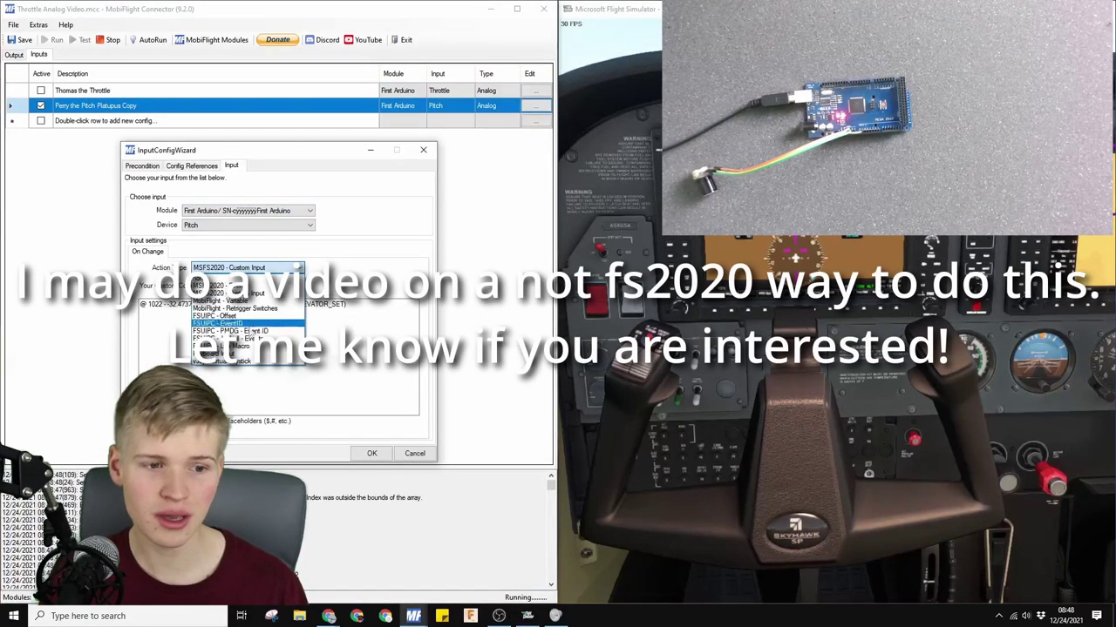